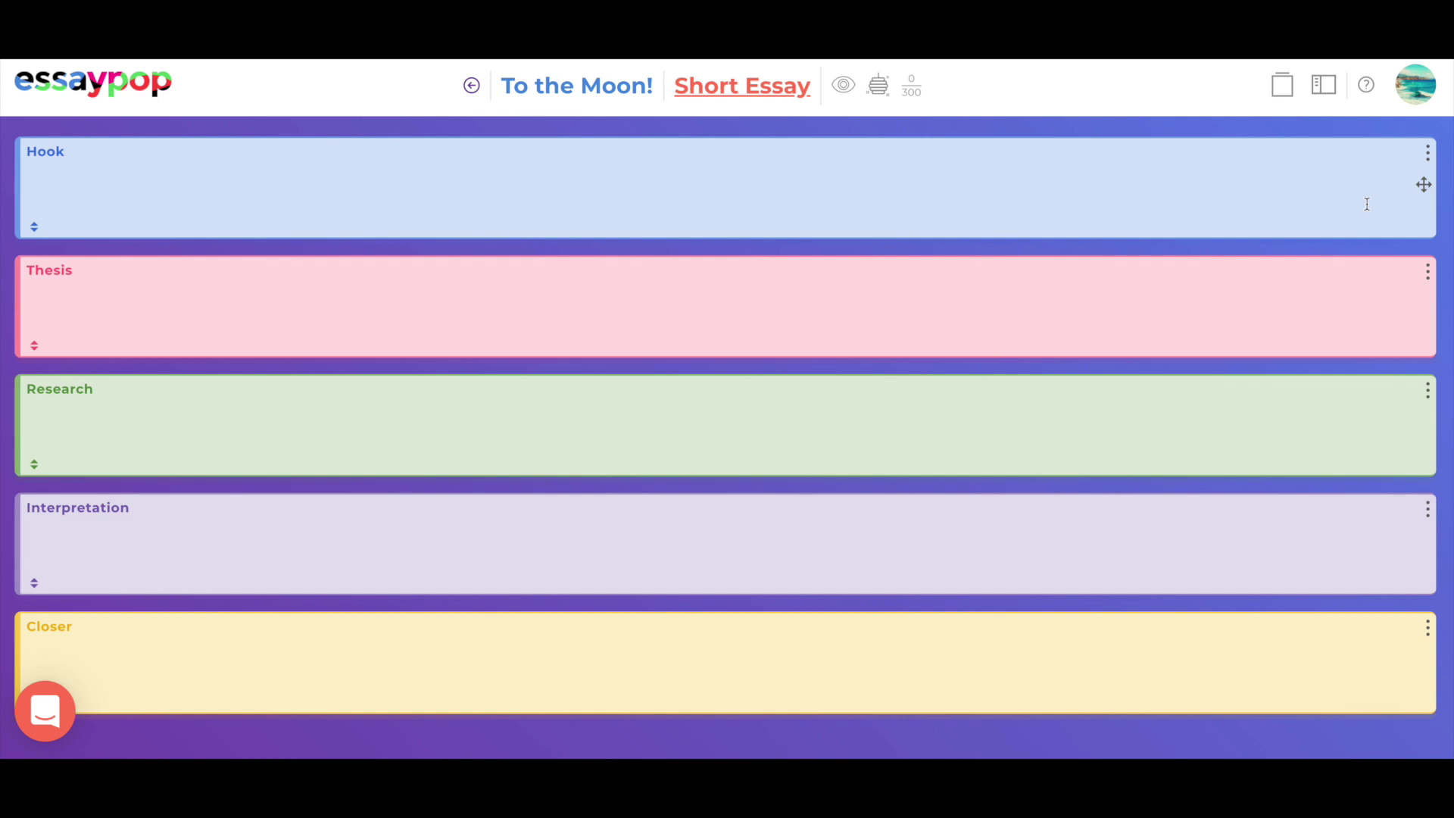
{"action": "mouse_move", "coordinate": [1423, 189]}
{"action": "left_mouse_down"}
{"action": "mouse_move", "coordinate": [1419, 224]}
{"action": "mouse_move", "coordinate": [1419, 191]}
{"action": "left_mouse_up"}
{"action": "mouse_move", "coordinate": [1421, 301]}
{"action": "left_mouse_down"}
{"action": "mouse_move", "coordinate": [1415, 315]}
{"action": "mouse_move", "coordinate": [1405, 297]}
{"action": "mouse_move", "coordinate": [1422, 298]}
{"action": "left_mouse_up"}
{"action": "mouse_move", "coordinate": [1423, 426]}
{"action": "left_mouse_down"}
{"action": "mouse_move", "coordinate": [1418, 394]}
{"action": "mouse_move", "coordinate": [1418, 421]}
{"action": "left_mouse_up"}
{"action": "left_click_drag", "start_coordinate": [1421, 542], "coordinate": [1406, 530]}
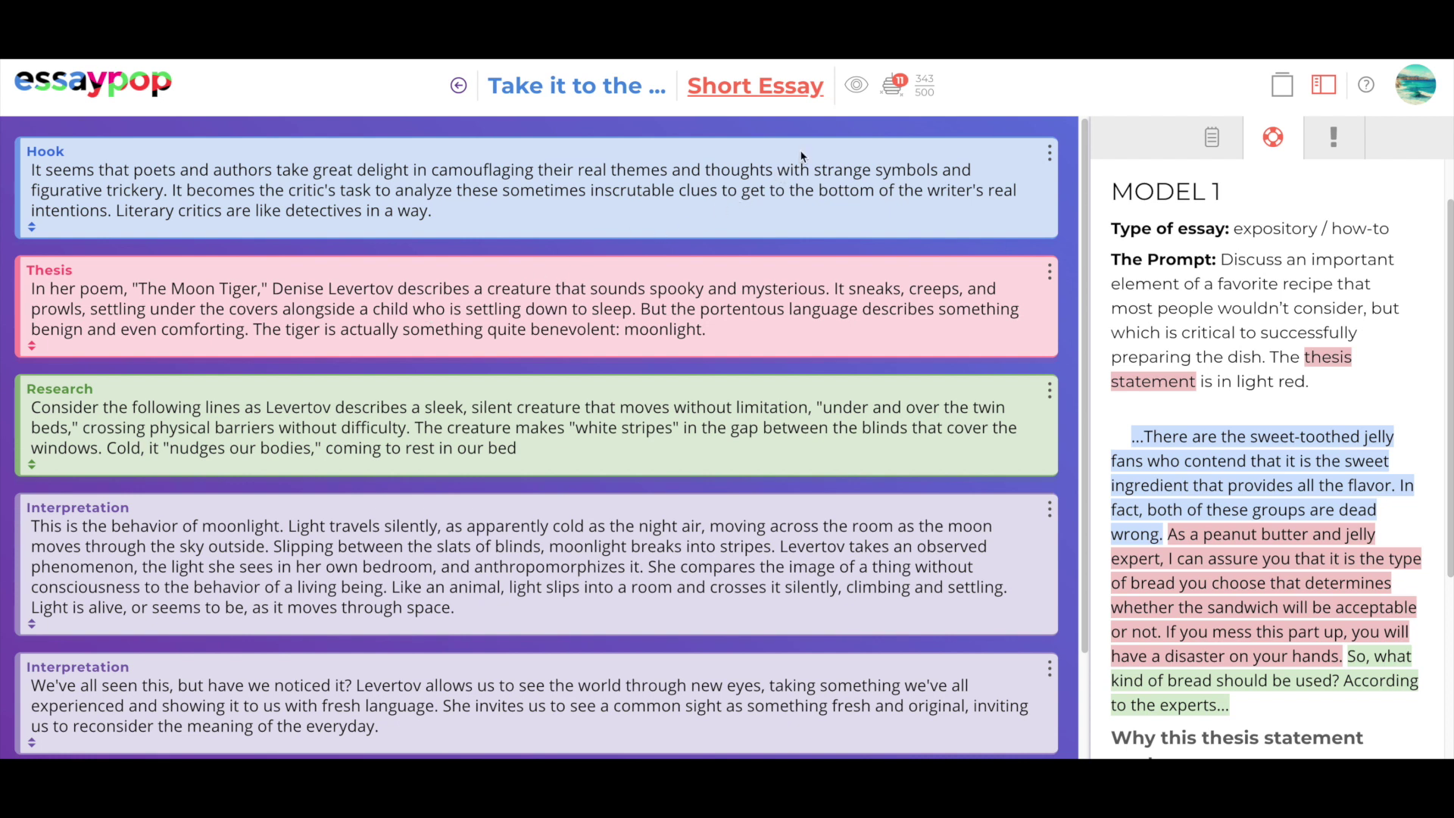
Step: Preview the color-coded essay "Take it to the bridge!" and read it through to the closer
{"action": "left_click", "coordinate": [854, 87]}
{"action": "left_click", "coordinate": [853, 87]}
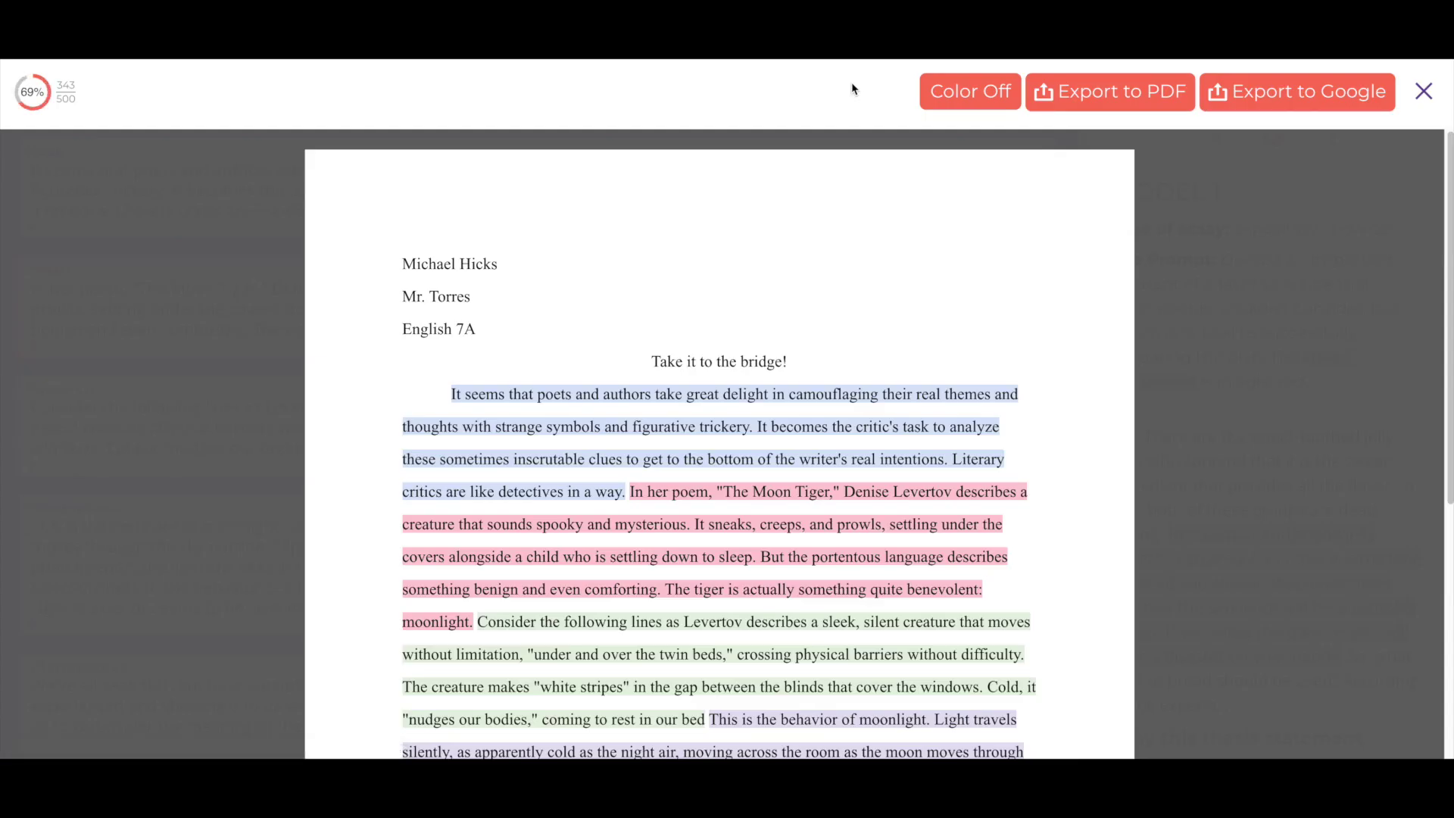
{"action": "scroll", "coordinate": [802, 265], "scroll_direction": "down", "scroll_amount": 1}
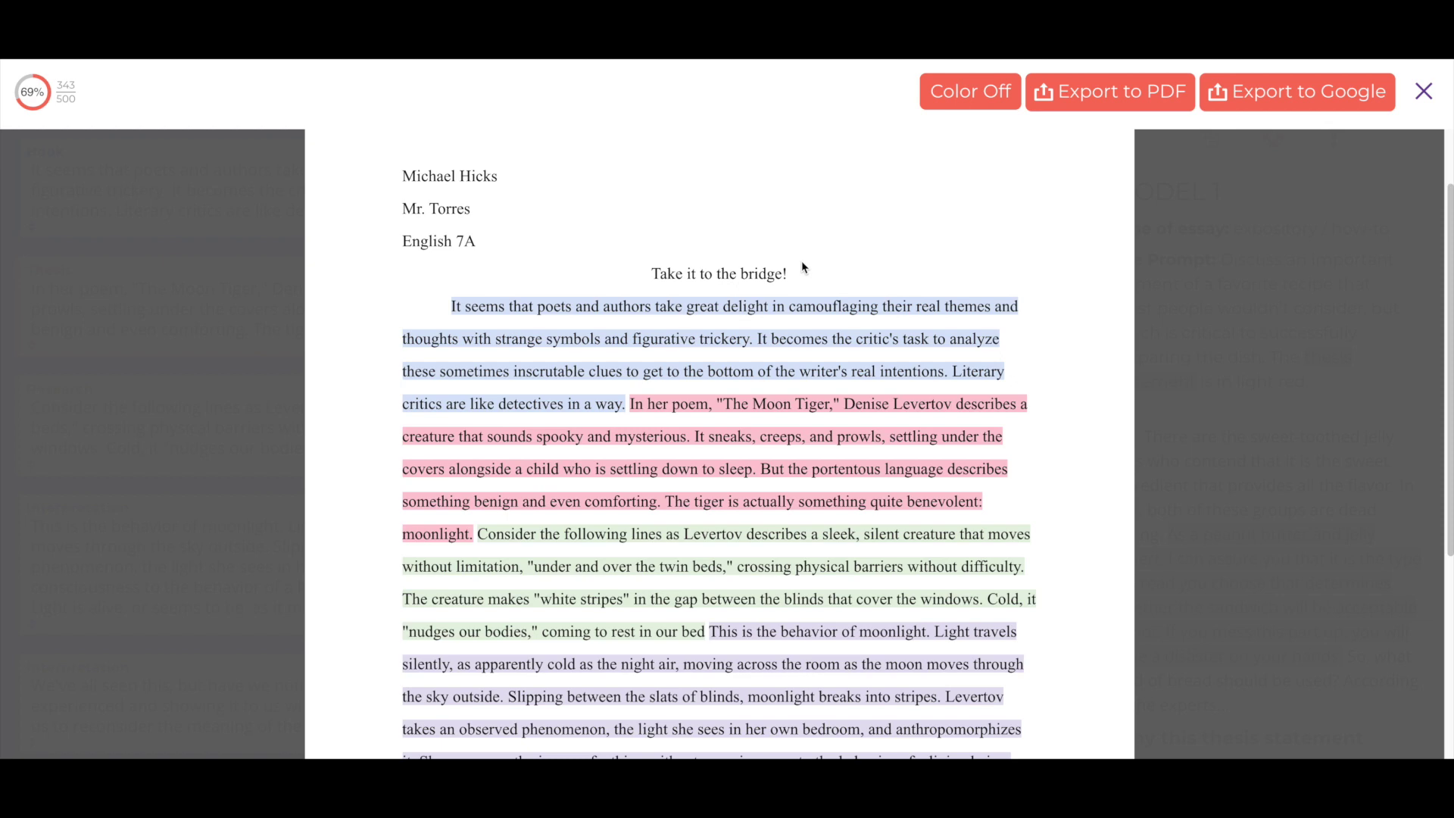
{"action": "scroll", "coordinate": [803, 265], "scroll_direction": "down", "scroll_amount": 4}
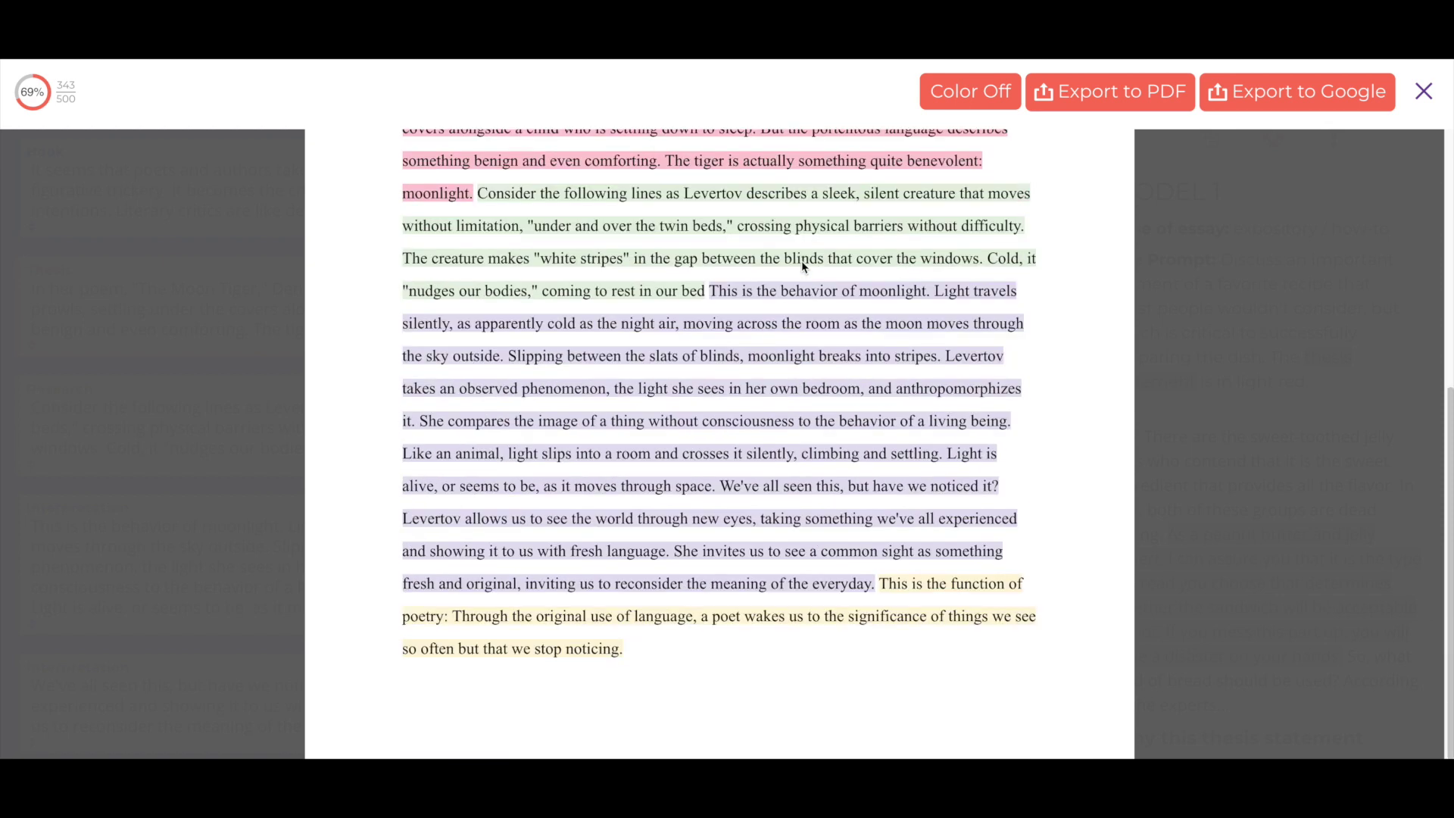
{"action": "scroll", "coordinate": [803, 267], "scroll_direction": "up", "scroll_amount": 1}
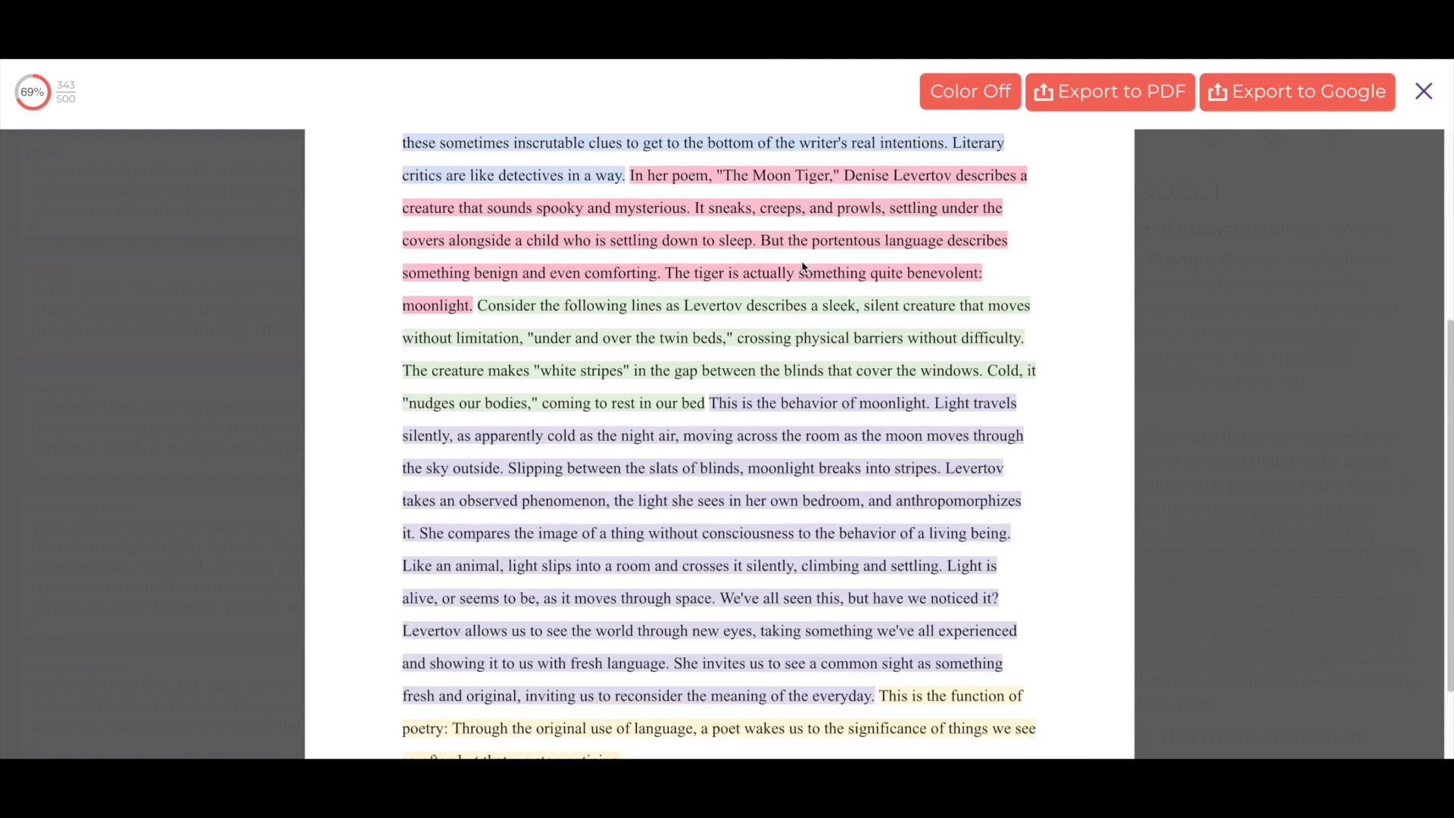
{"action": "scroll", "coordinate": [804, 267], "scroll_direction": "up", "scroll_amount": 3}
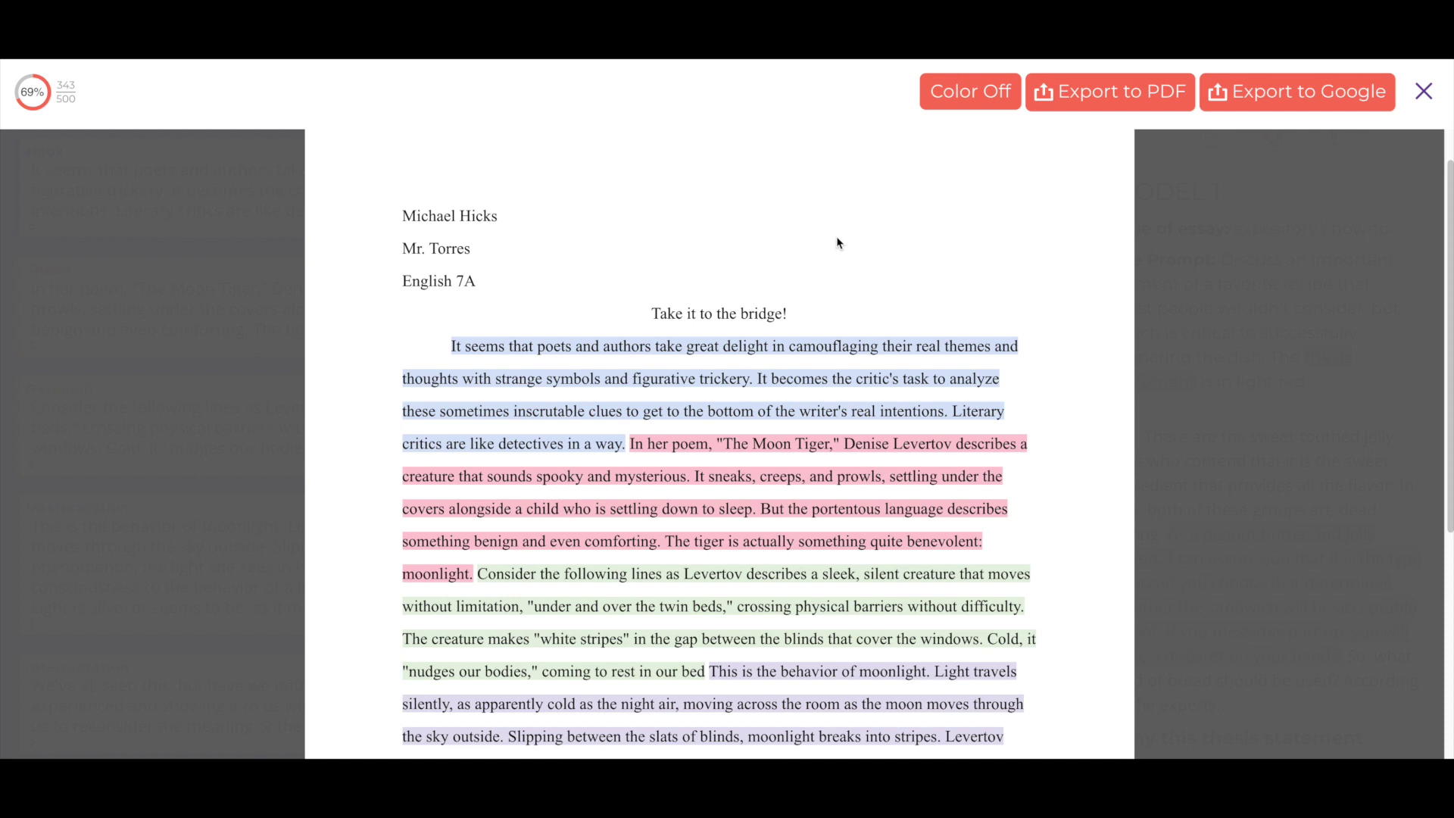
Step: Turn the preview's color coding off and back on, and close the essay preview
{"action": "left_click", "coordinate": [949, 99]}
{"action": "left_click", "coordinate": [949, 99]}
{"action": "left_click", "coordinate": [1424, 91]}
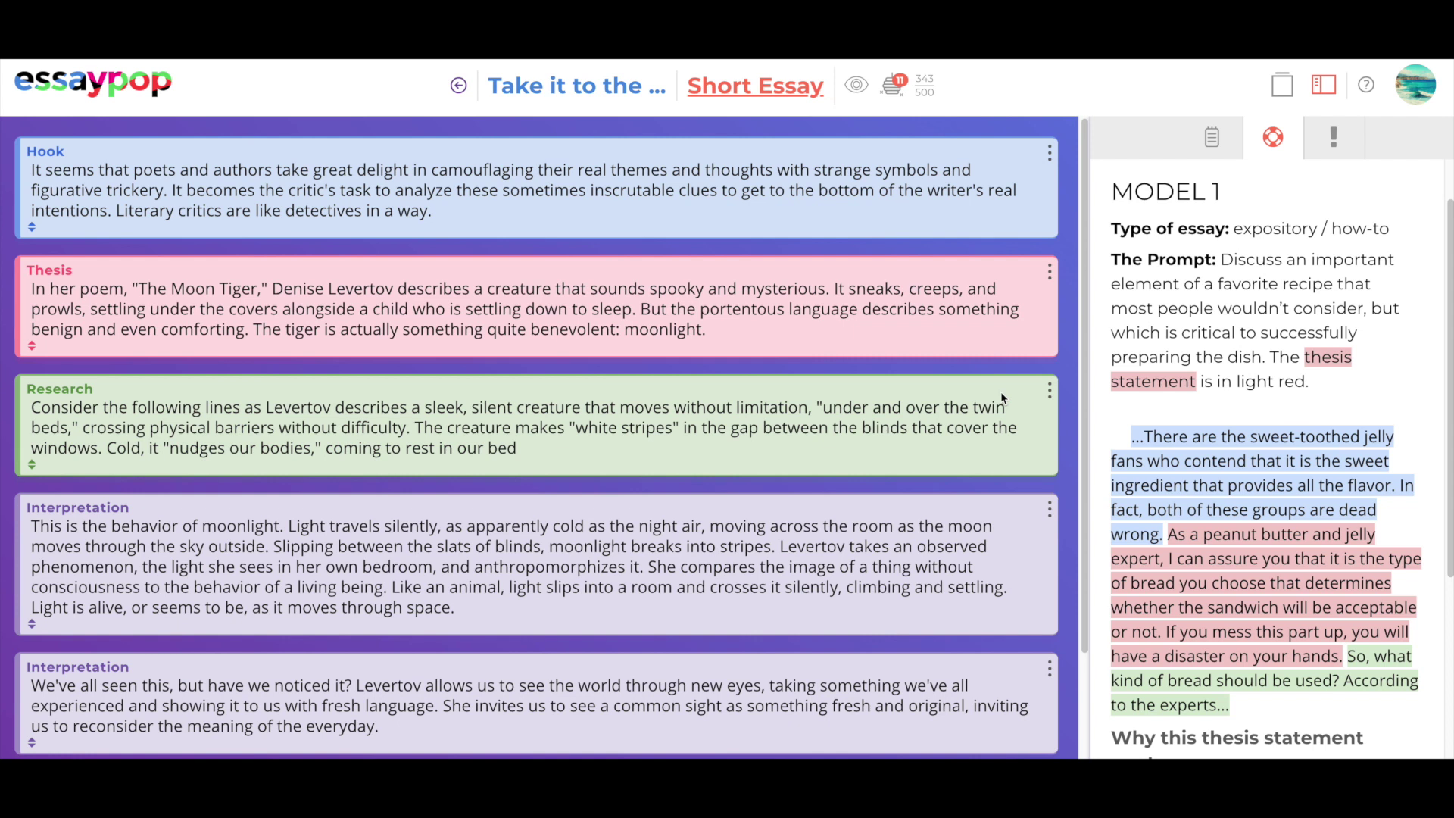
Step: Add a new Research frame below the existing Research frame
{"action": "left_click", "coordinate": [1050, 393]}
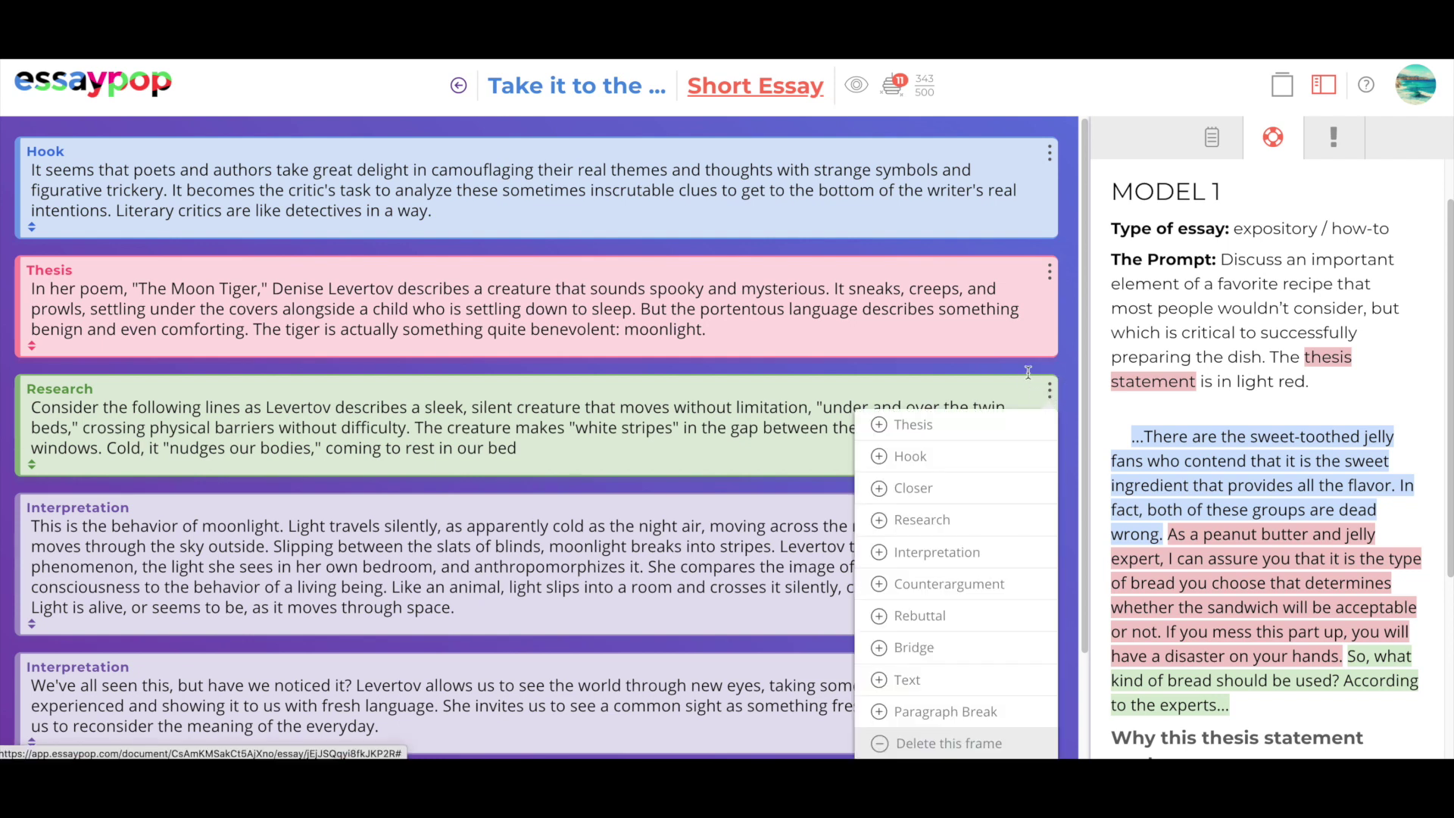
{"action": "scroll", "coordinate": [1019, 371], "scroll_direction": "down", "scroll_amount": 1}
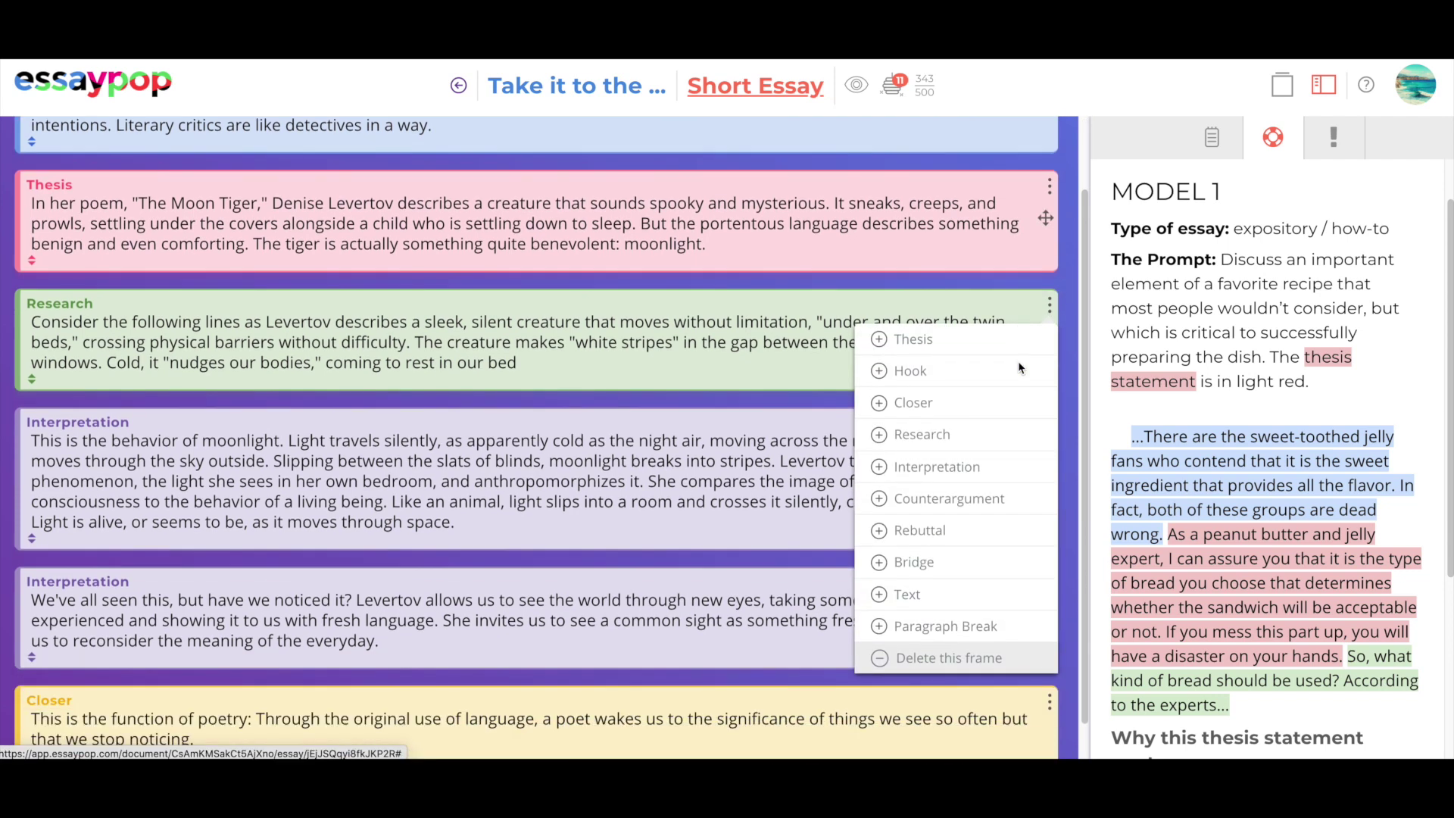
{"action": "left_click", "coordinate": [935, 443]}
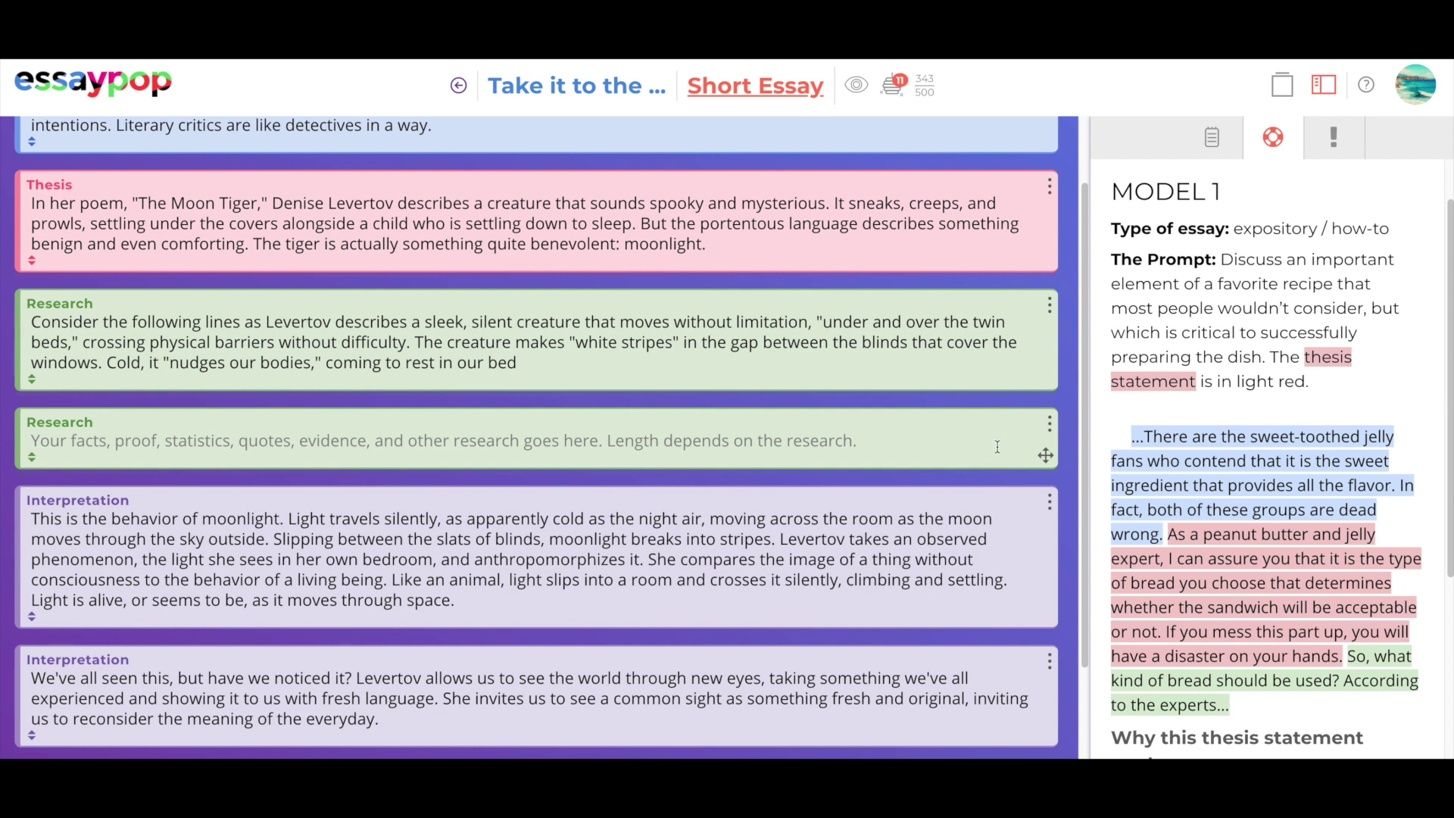
Step: Move the empty Research frame above the filled one, and the first Interpretation frame directly below the Thesis
{"action": "left_click_drag", "start_coordinate": [1044, 460], "coordinate": [981, 335]}
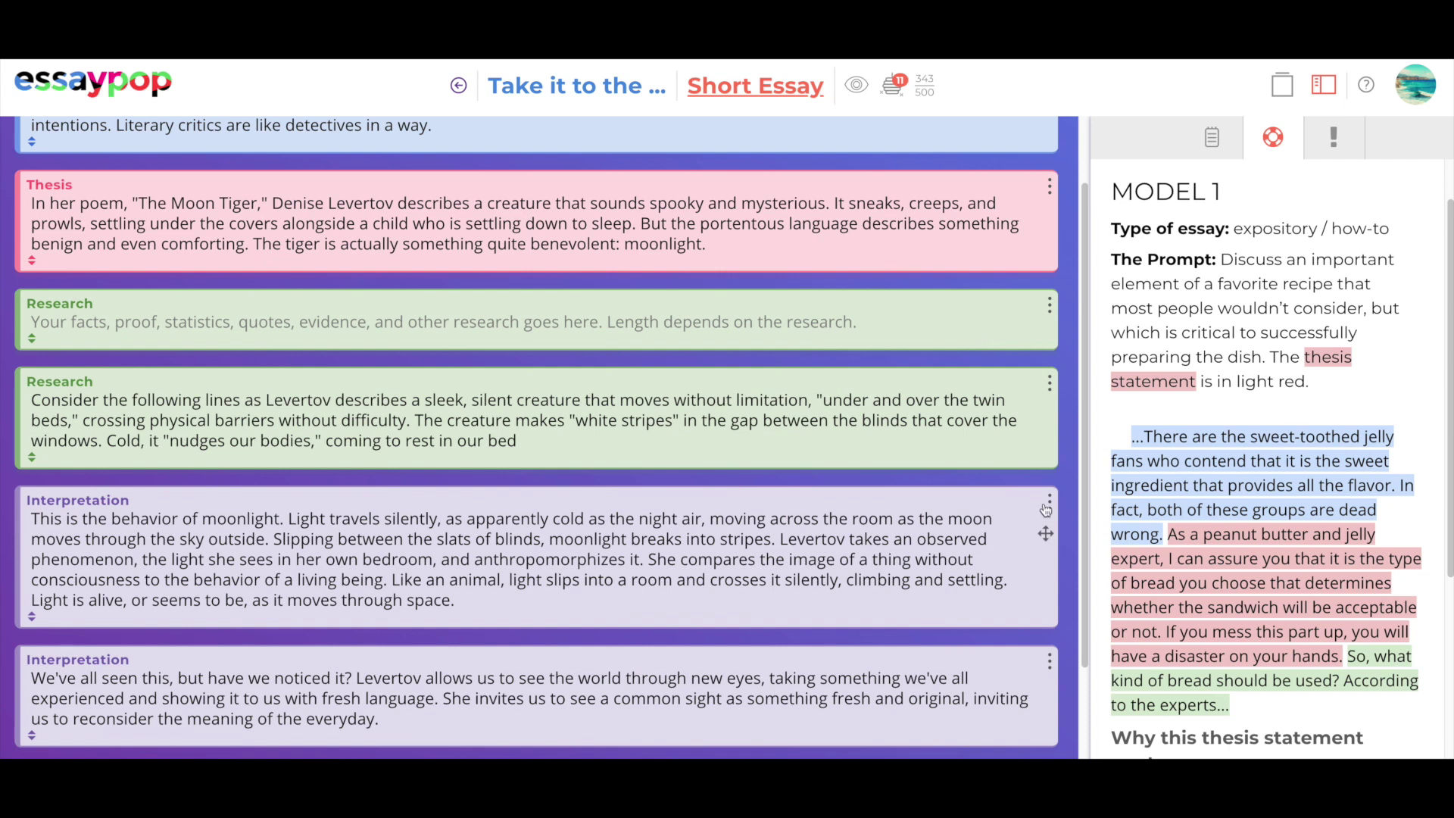
{"action": "left_click_drag", "start_coordinate": [1045, 534], "coordinate": [997, 372]}
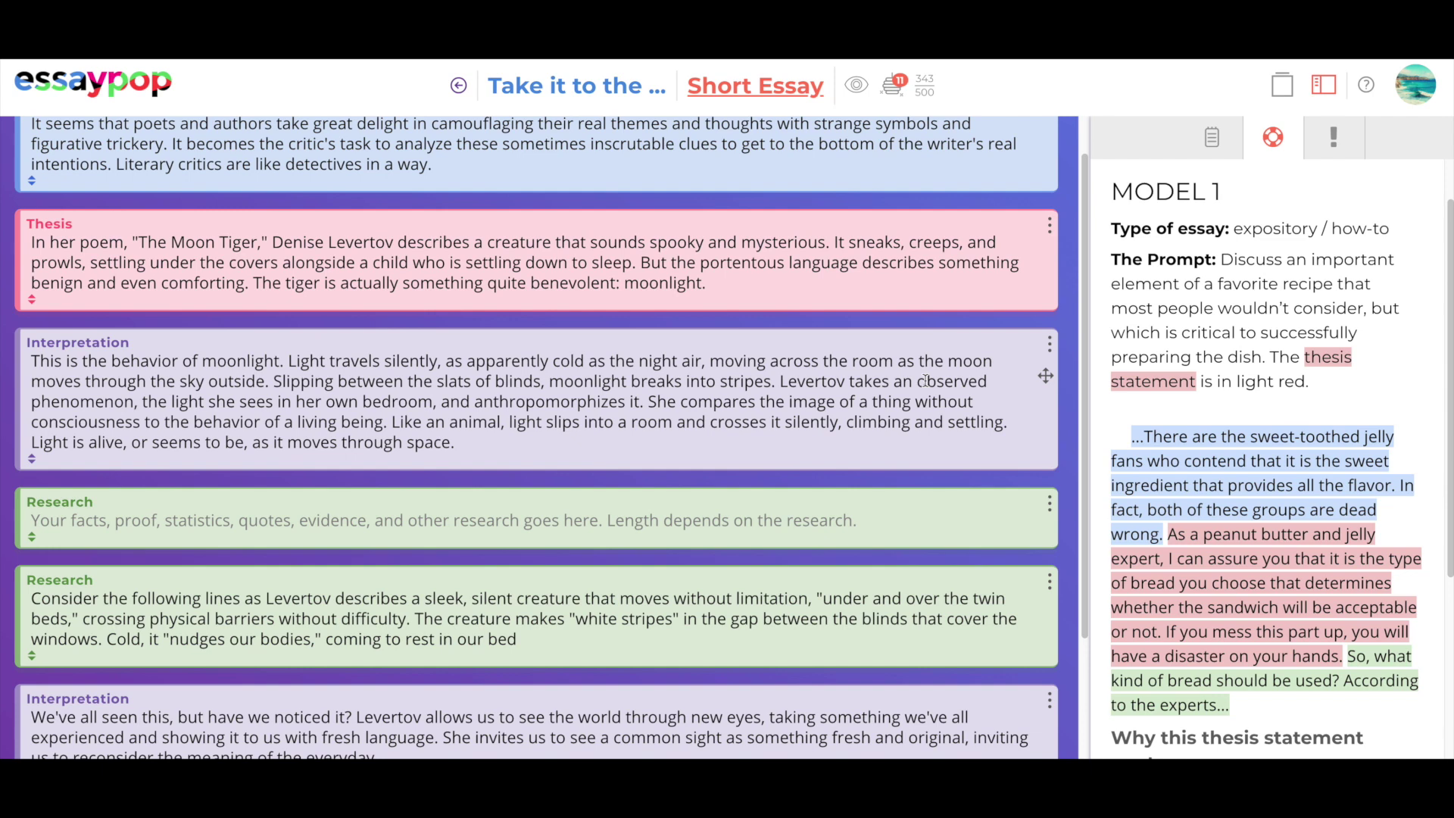
Step: Read the Thesis help's Model 1 and its explanation of why the thesis statement works, and go on to Model 2
{"action": "scroll", "coordinate": [1131, 187], "scroll_direction": "up", "scroll_amount": 1}
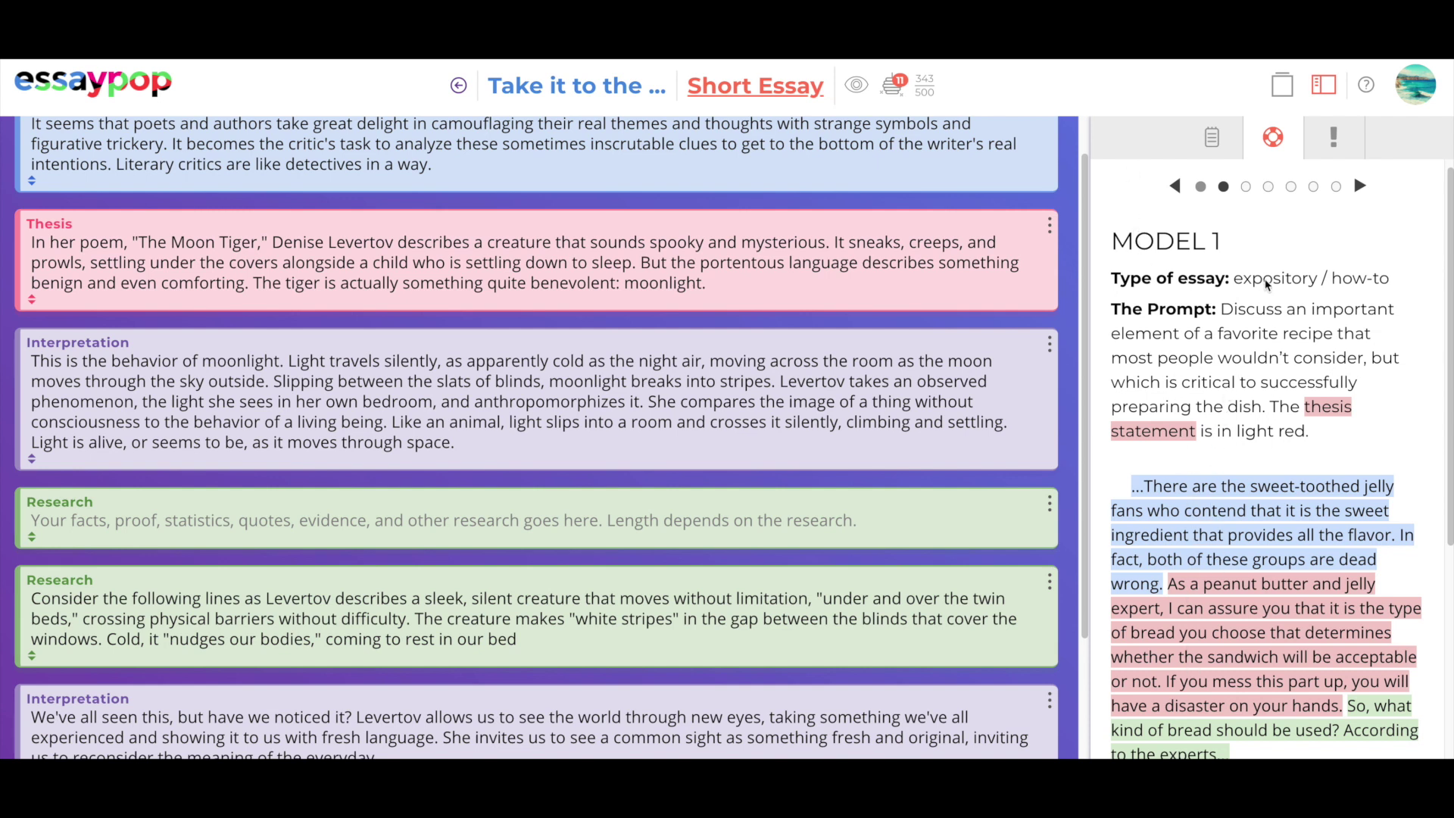
{"action": "scroll", "coordinate": [1264, 268], "scroll_direction": "down", "scroll_amount": 1}
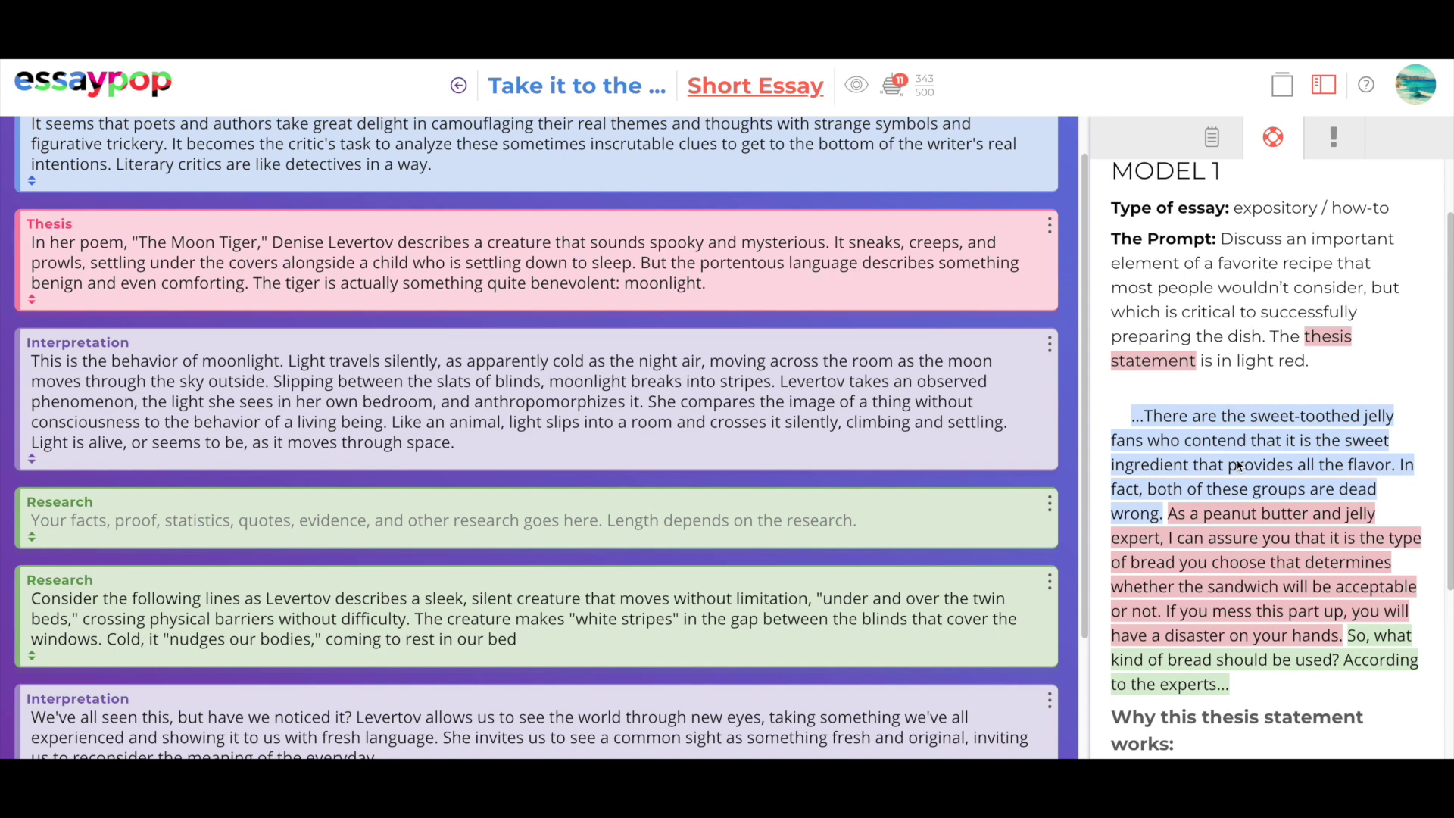
{"action": "scroll", "coordinate": [1238, 465], "scroll_direction": "down", "scroll_amount": 4}
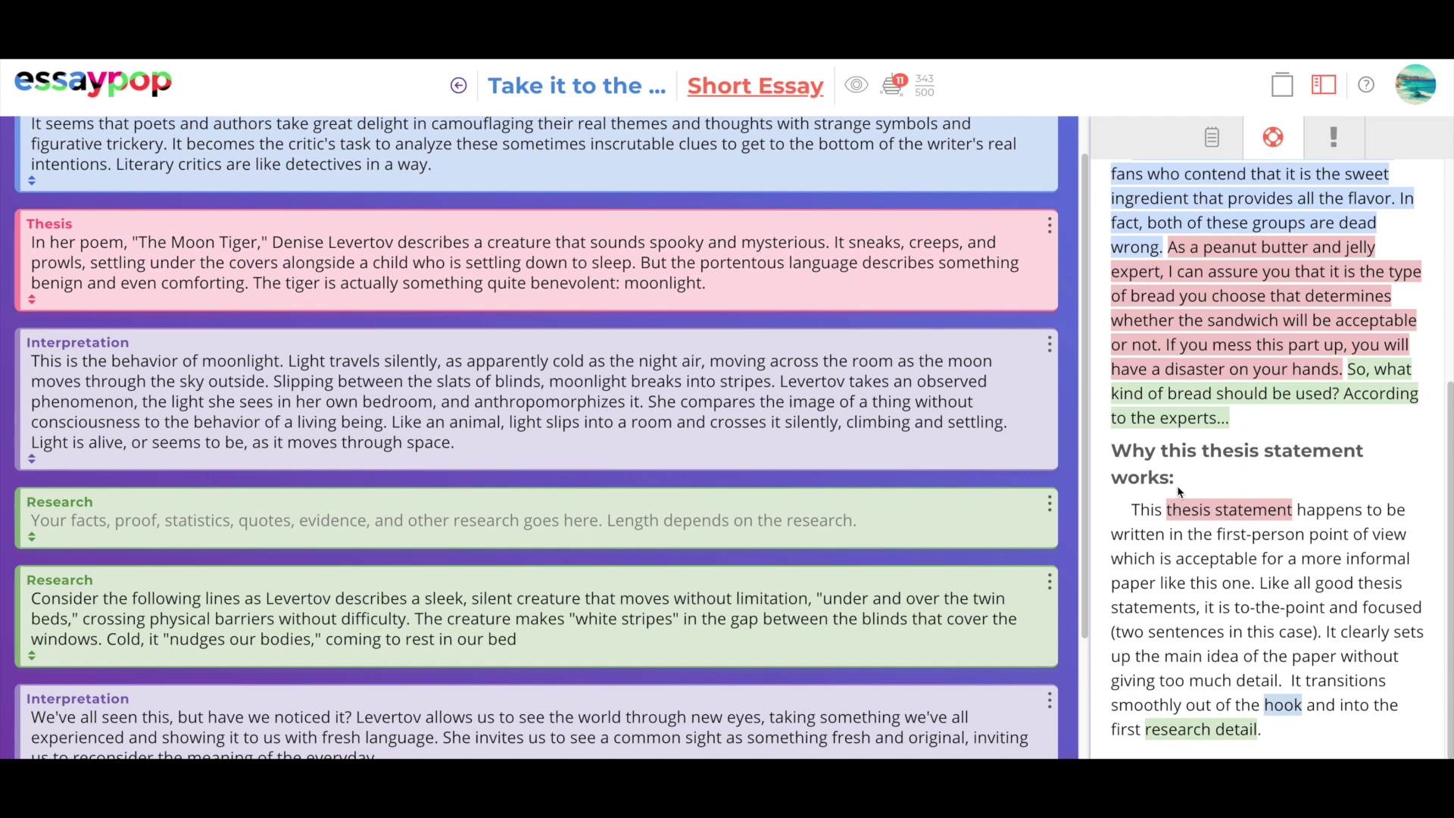
{"action": "scroll", "coordinate": [1179, 491], "scroll_direction": "up", "scroll_amount": 5}
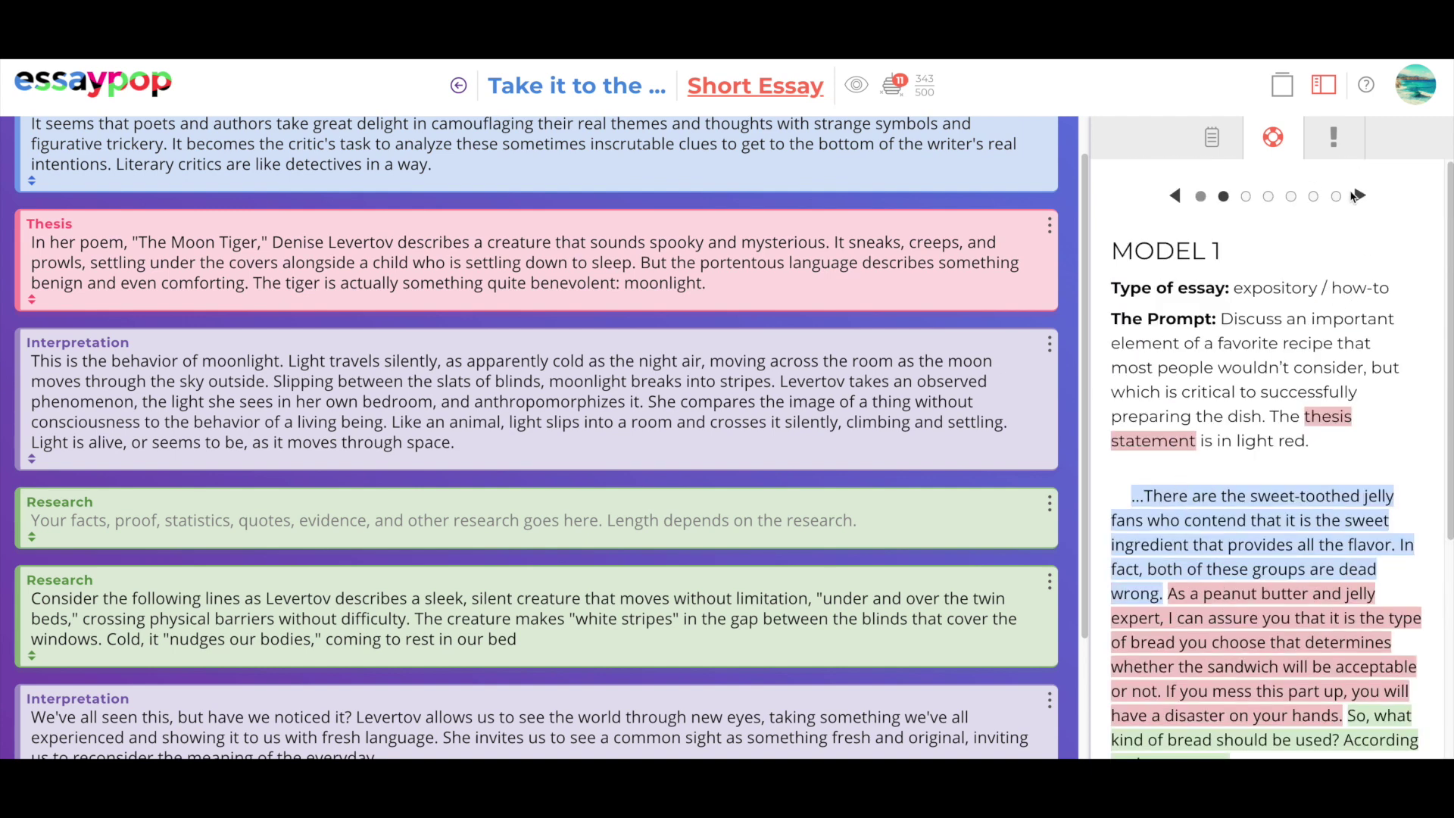
{"action": "left_click", "coordinate": [1359, 197]}
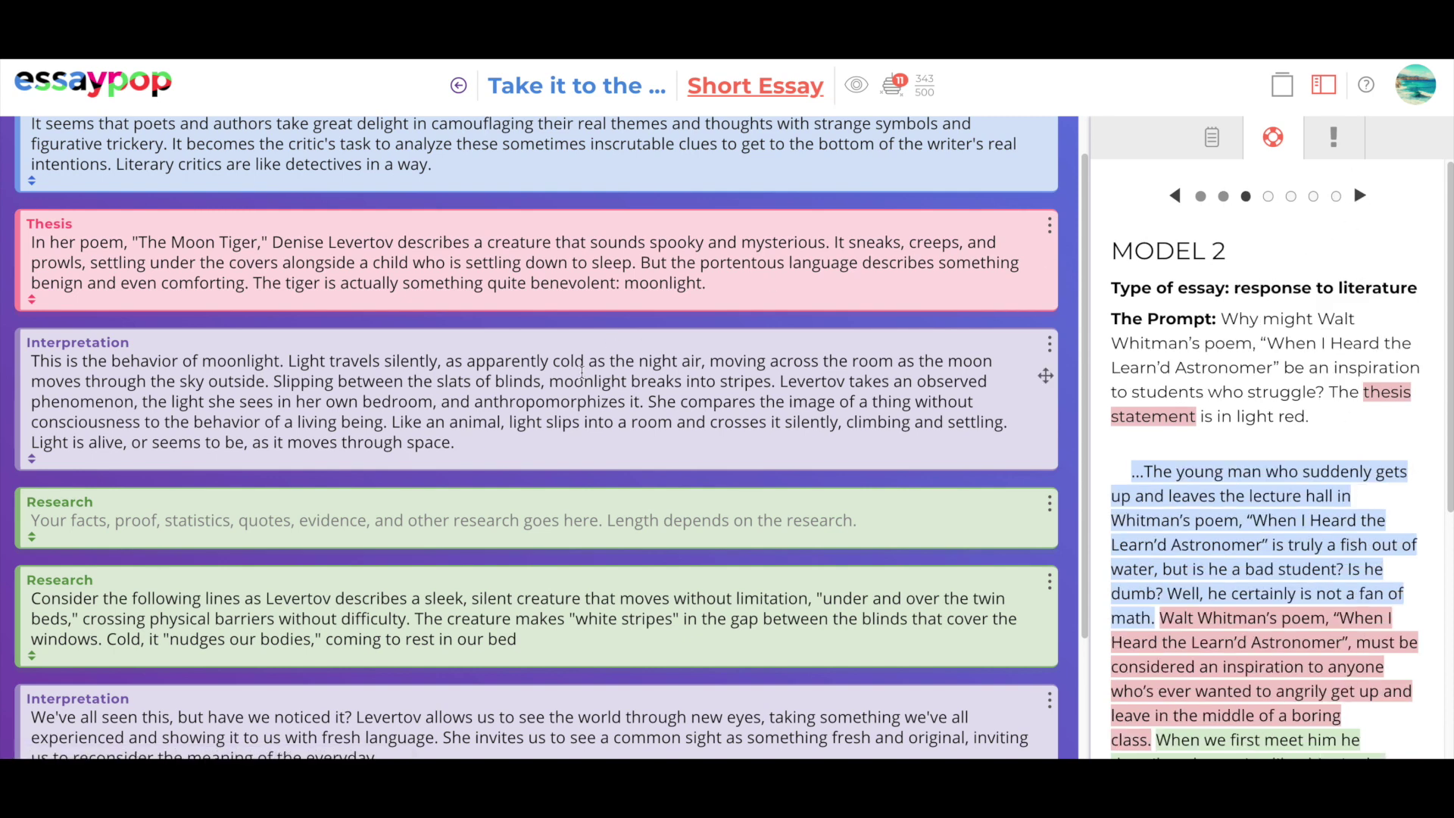
Step: View the writing help for the first Interpretation frame up to Model 2, and the help for the empty Research frame
{"action": "left_click", "coordinate": [582, 373]}
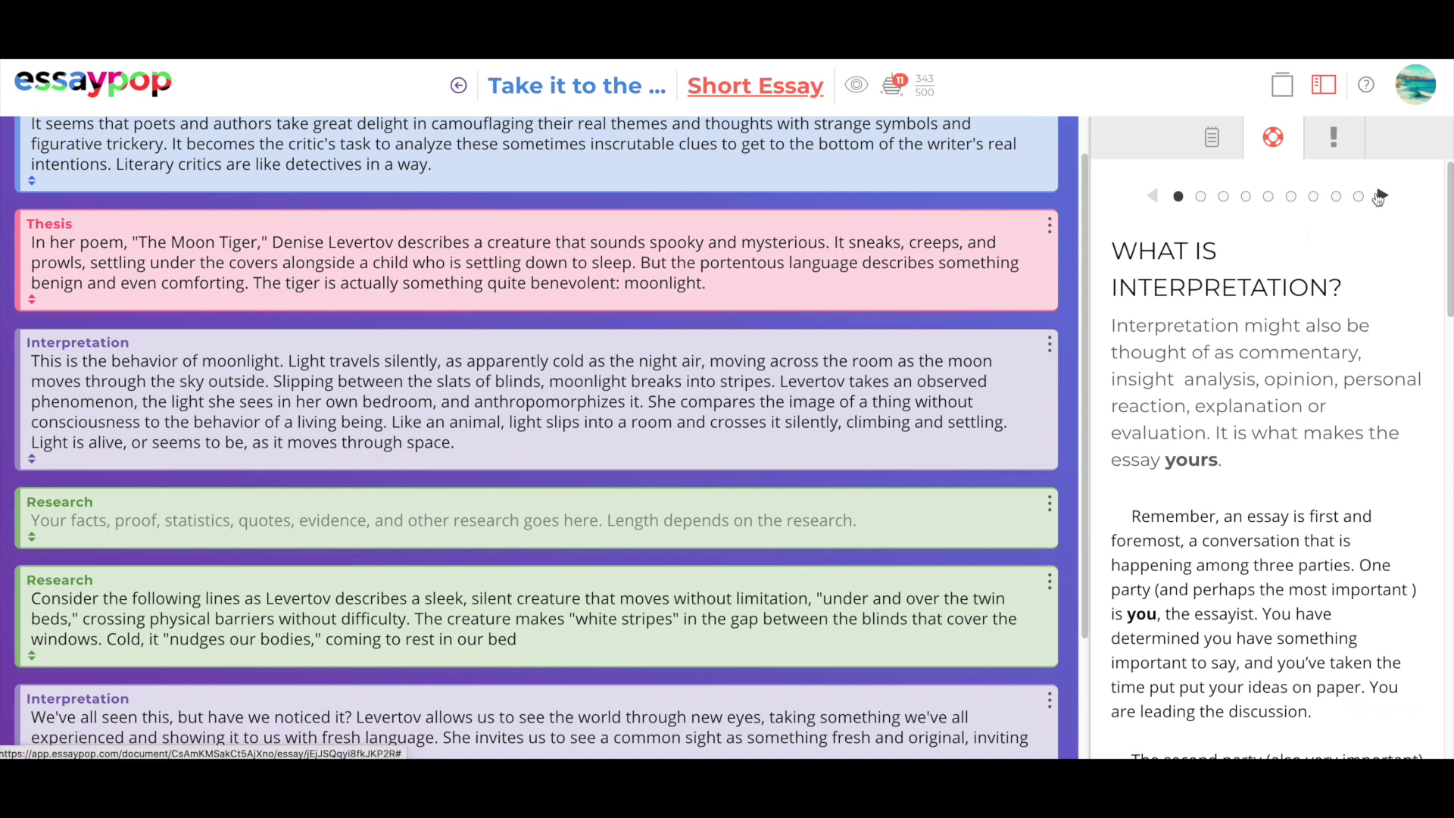
{"action": "left_click", "coordinate": [1380, 196]}
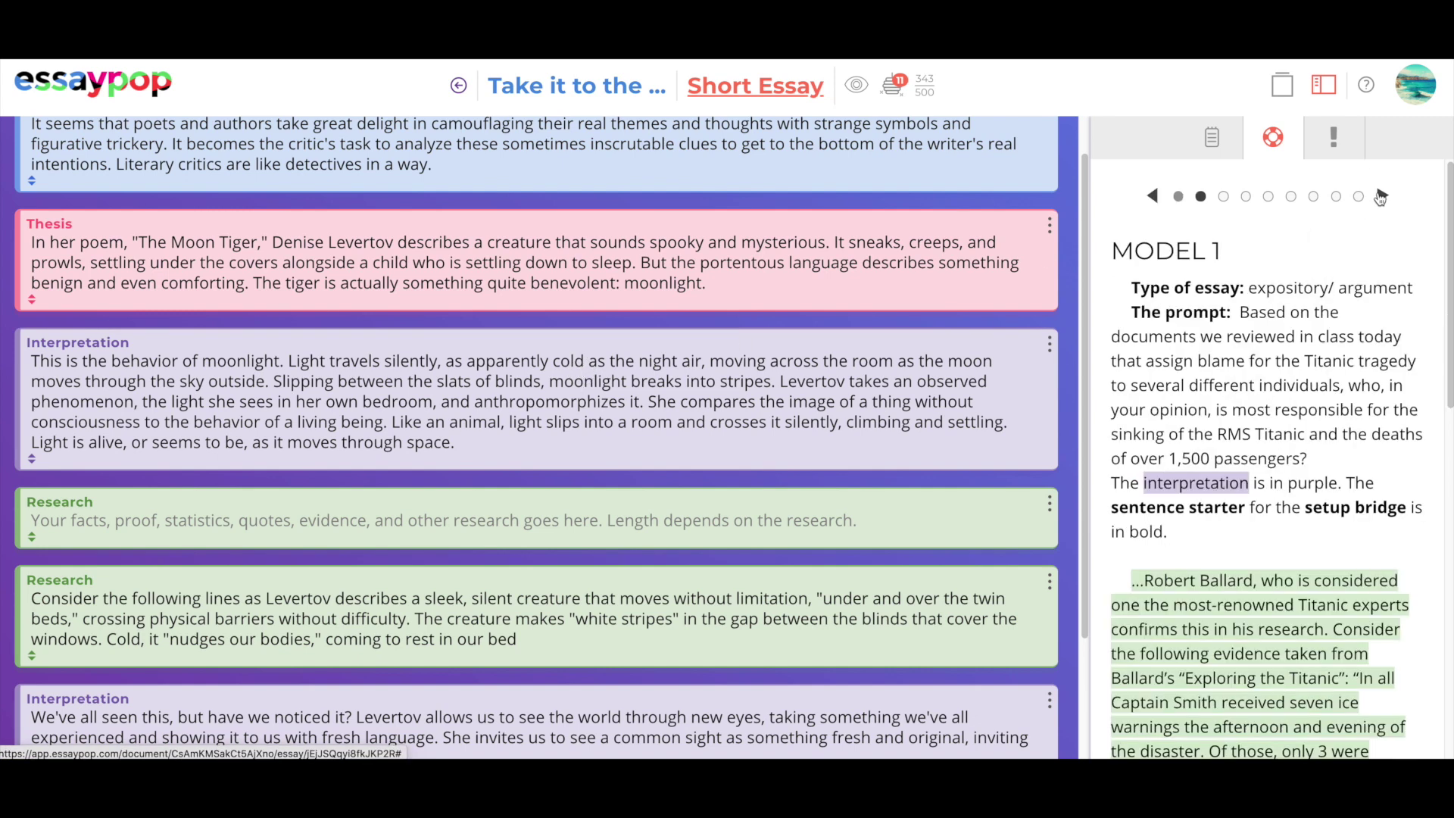
{"action": "left_click", "coordinate": [1380, 196]}
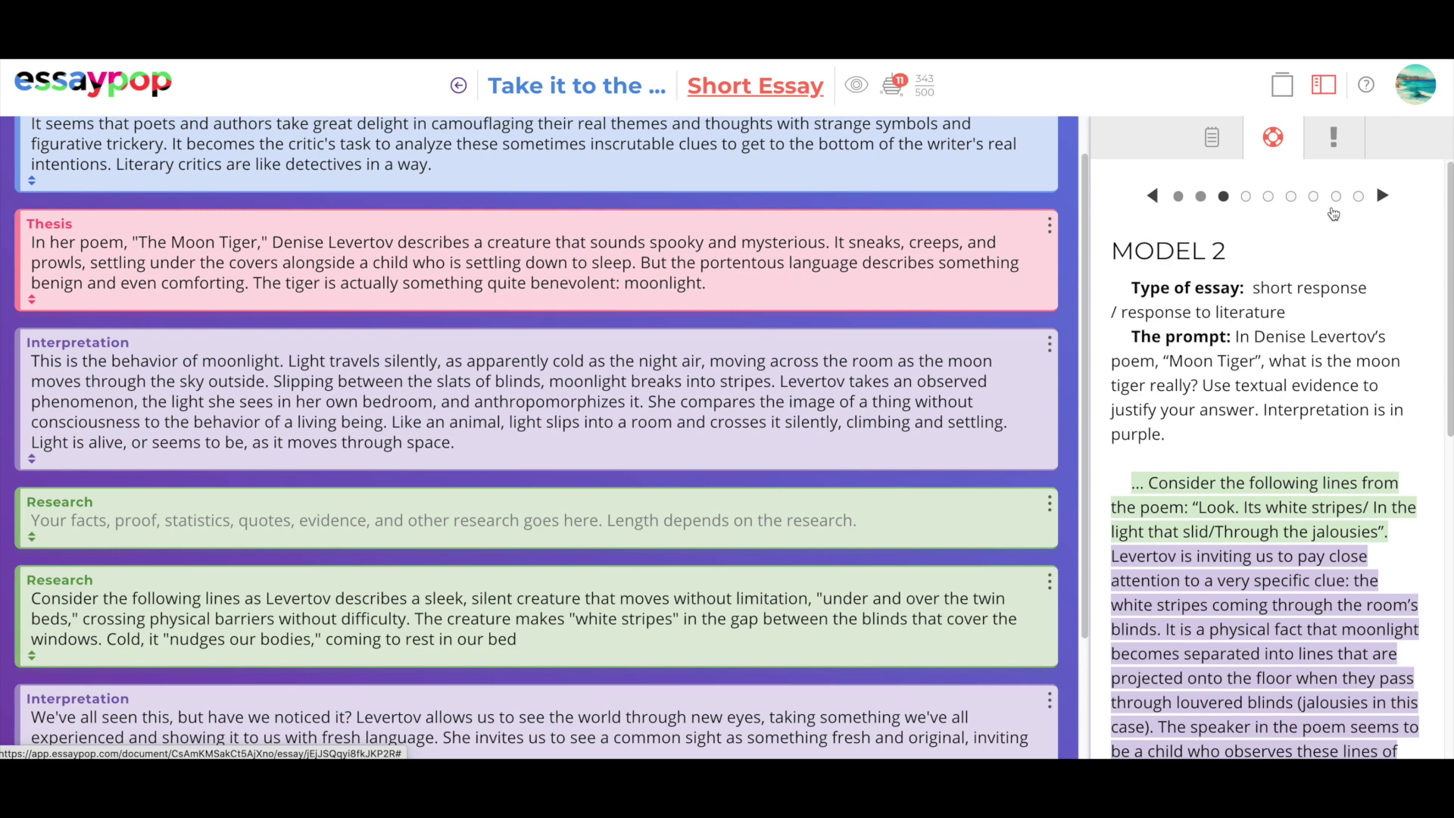
{"action": "left_click", "coordinate": [530, 520]}
{"action": "scroll", "coordinate": [546, 443], "scroll_direction": "up", "scroll_amount": 1}
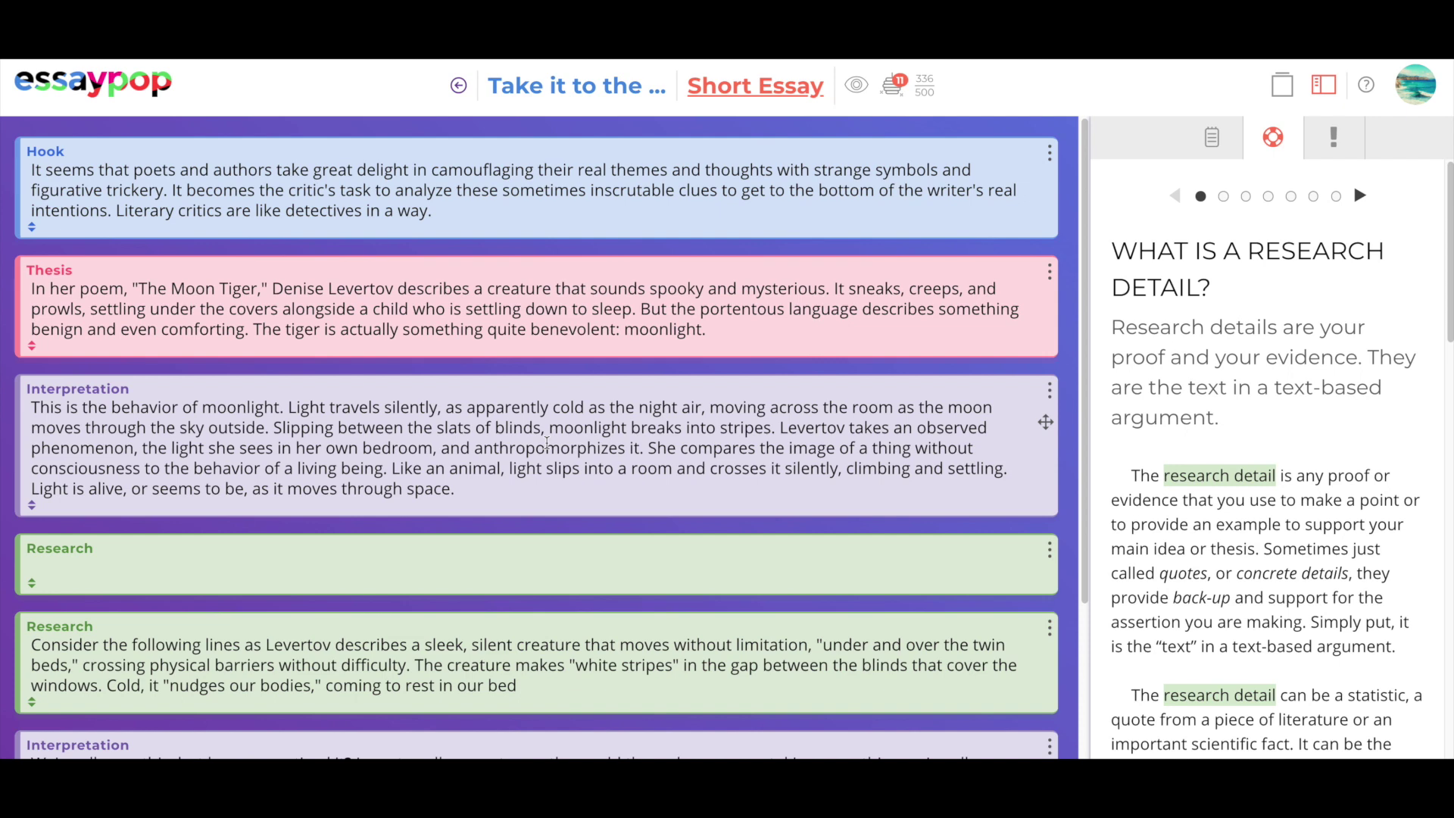
Step: Browse the sentence starters for the empty Research frame and insert the "To Paraphrase" variant "to summarize this,"
{"action": "scroll", "coordinate": [546, 443], "scroll_direction": "down", "scroll_amount": 3}
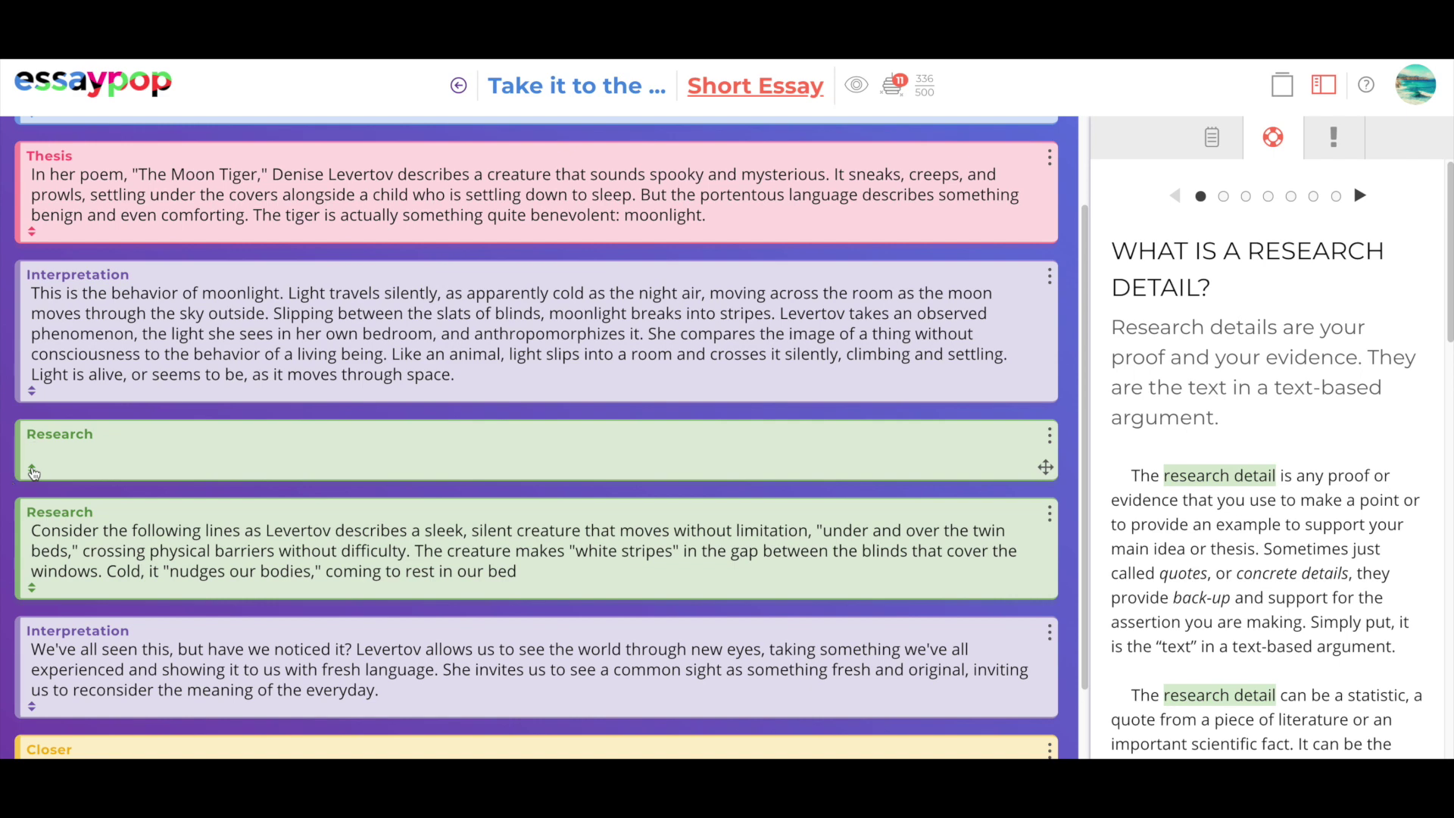
{"action": "left_click", "coordinate": [31, 469]}
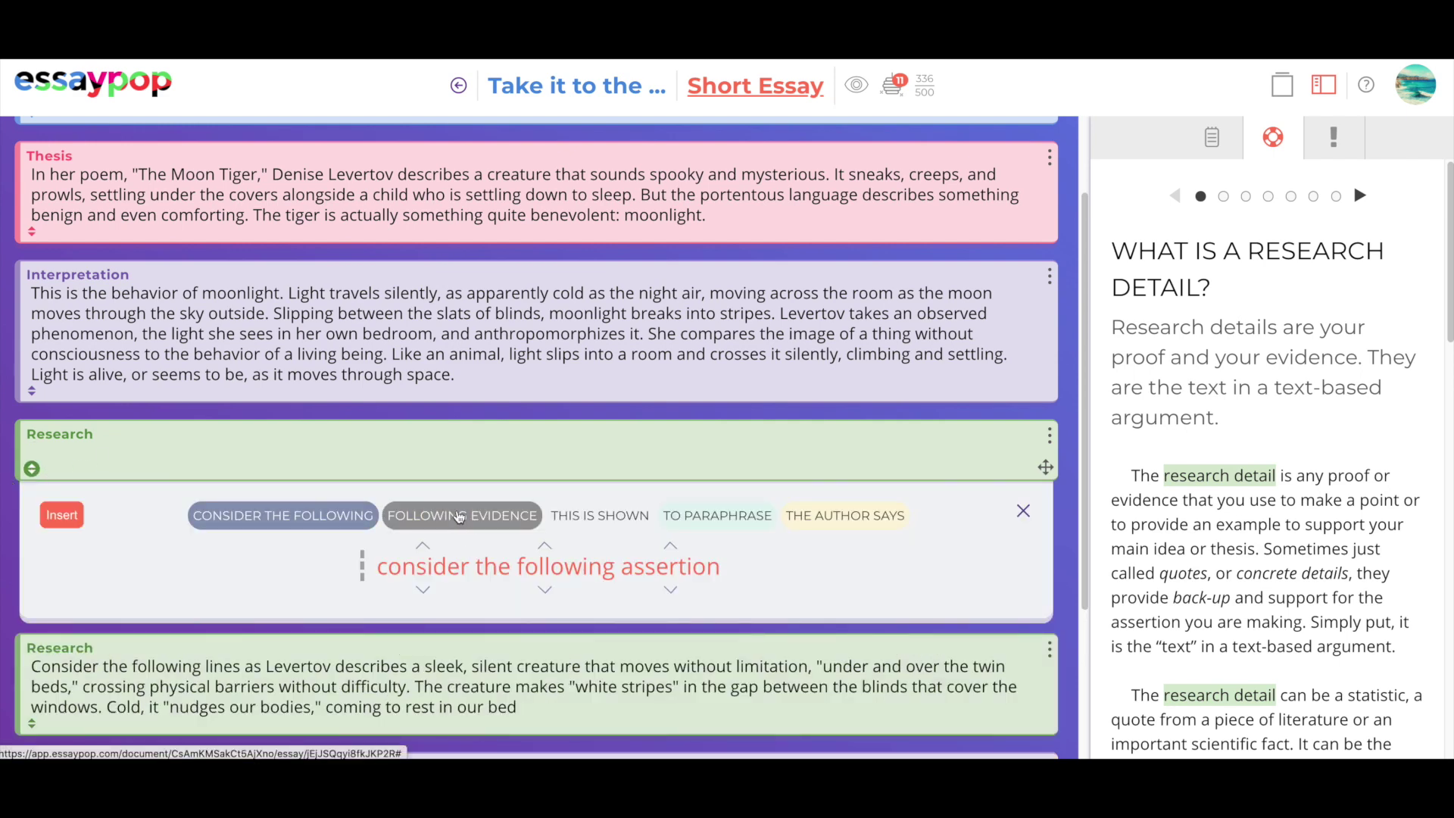
{"action": "left_click", "coordinate": [459, 515]}
{"action": "left_click", "coordinate": [588, 518]}
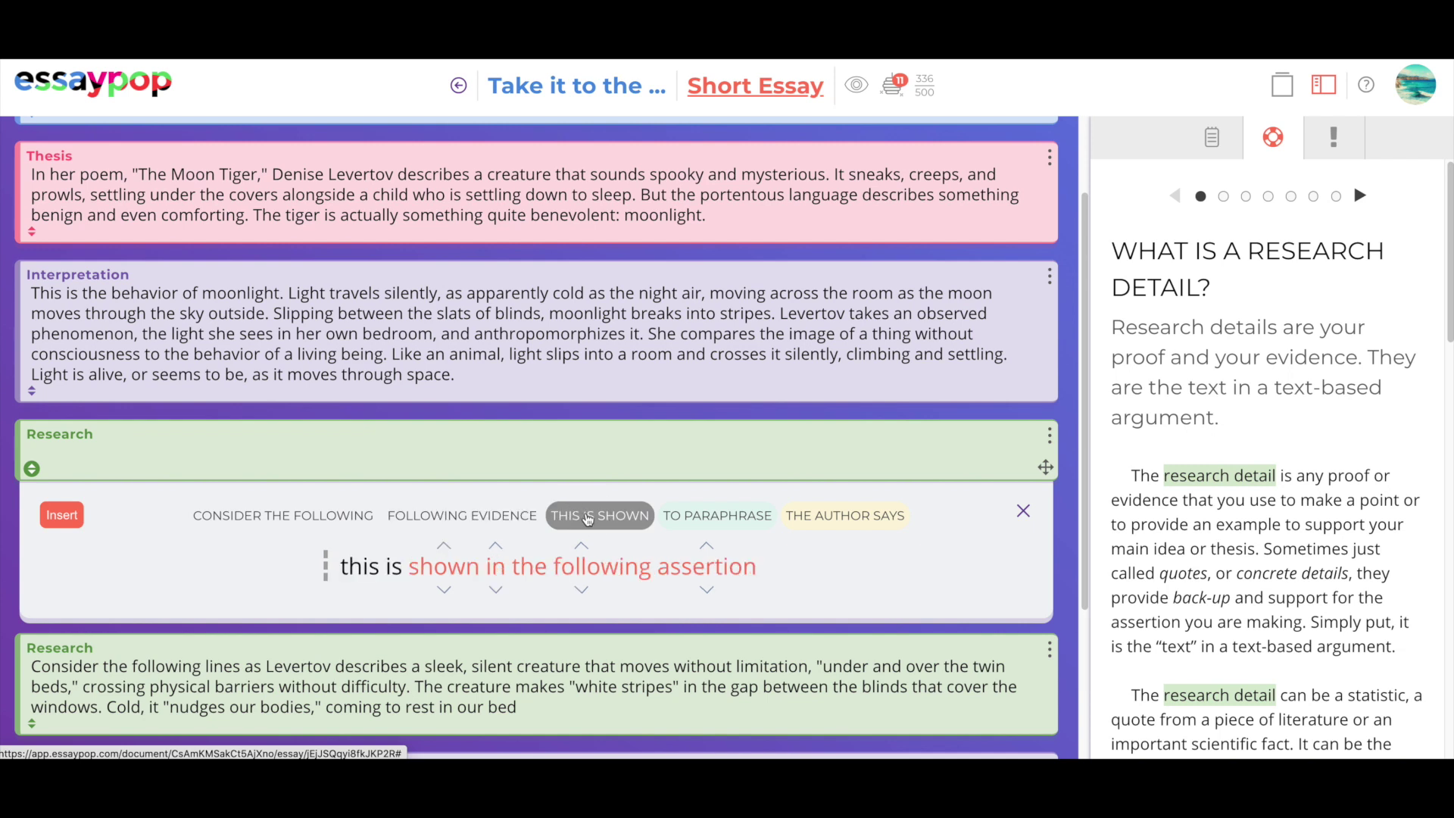
{"action": "left_click", "coordinate": [674, 515]}
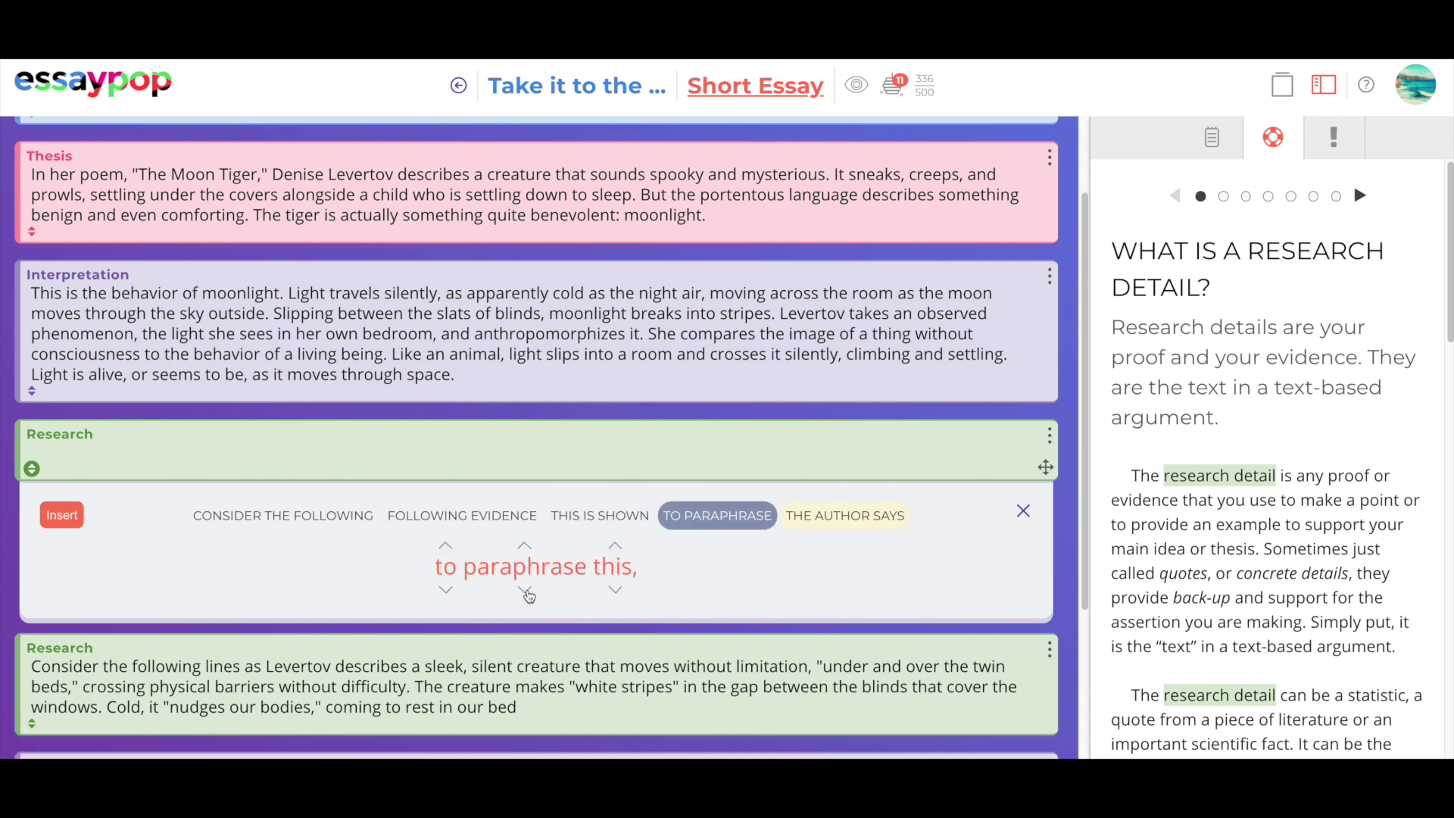
{"action": "left_click", "coordinate": [528, 595]}
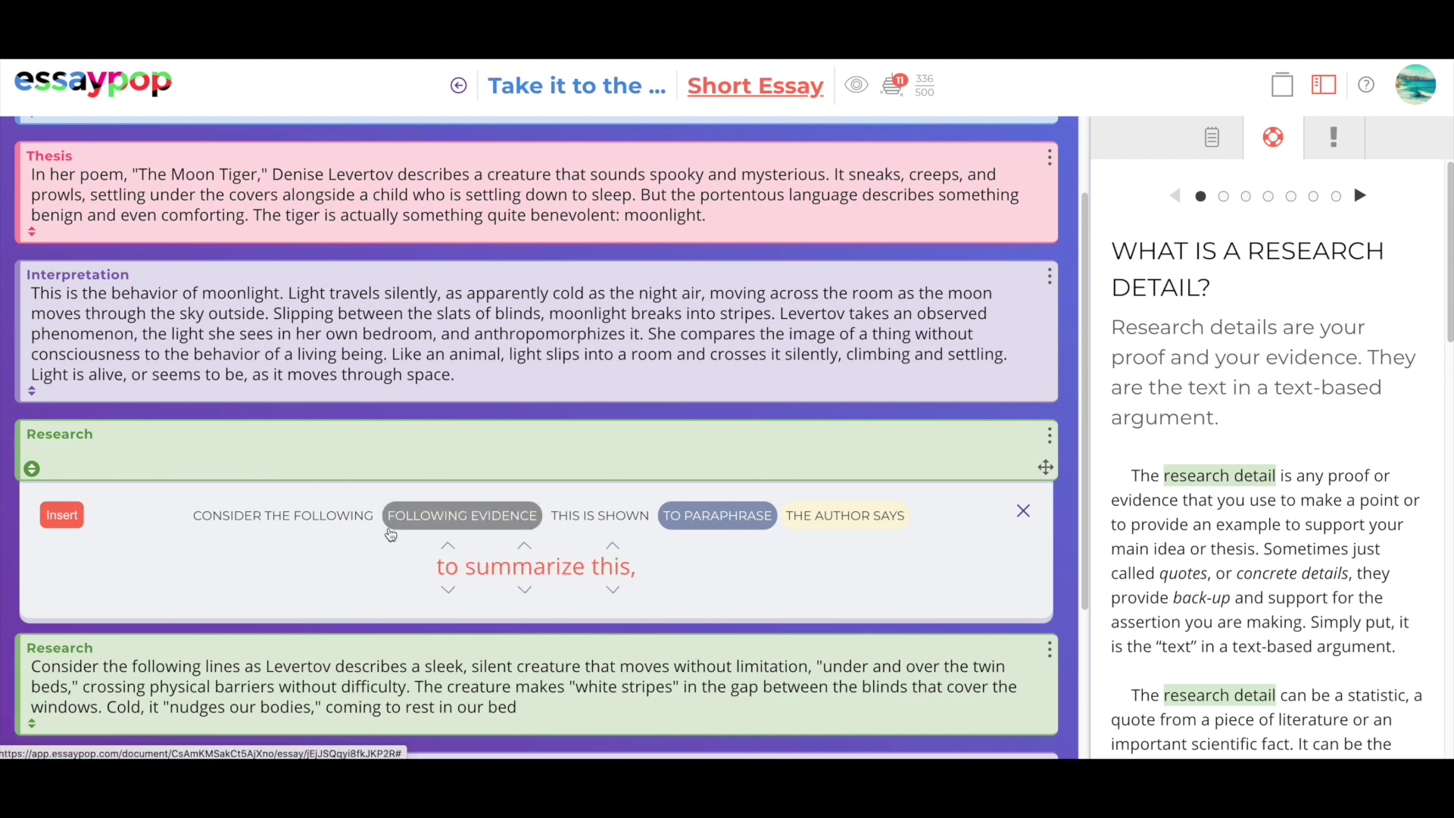
{"action": "left_click", "coordinate": [63, 516]}
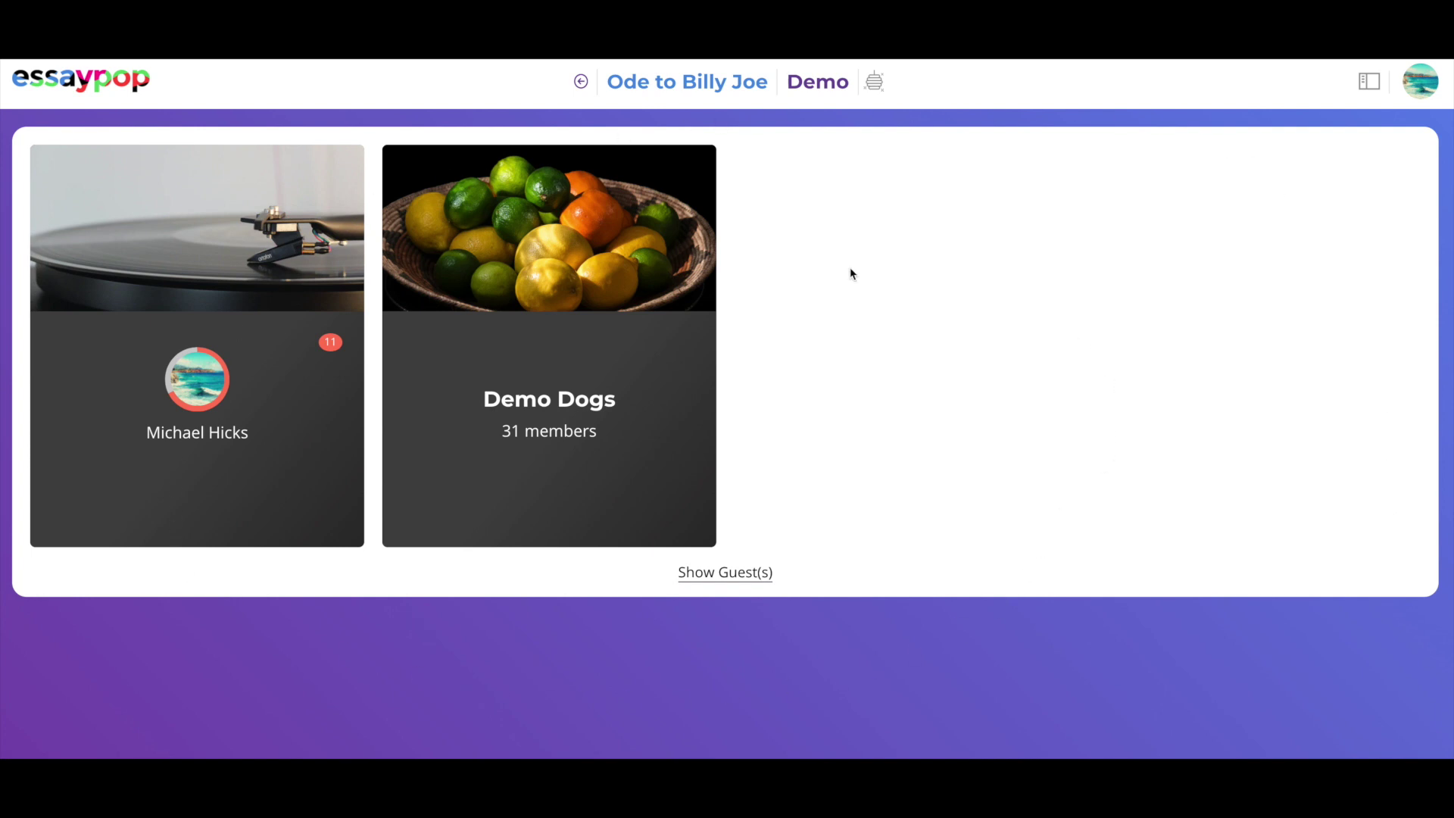
Step: Open the Demo Dogs group and the essay of the third student in the fourth row, "Water Under the (Tallahatchie) Bridge"
{"action": "left_click", "coordinate": [509, 350]}
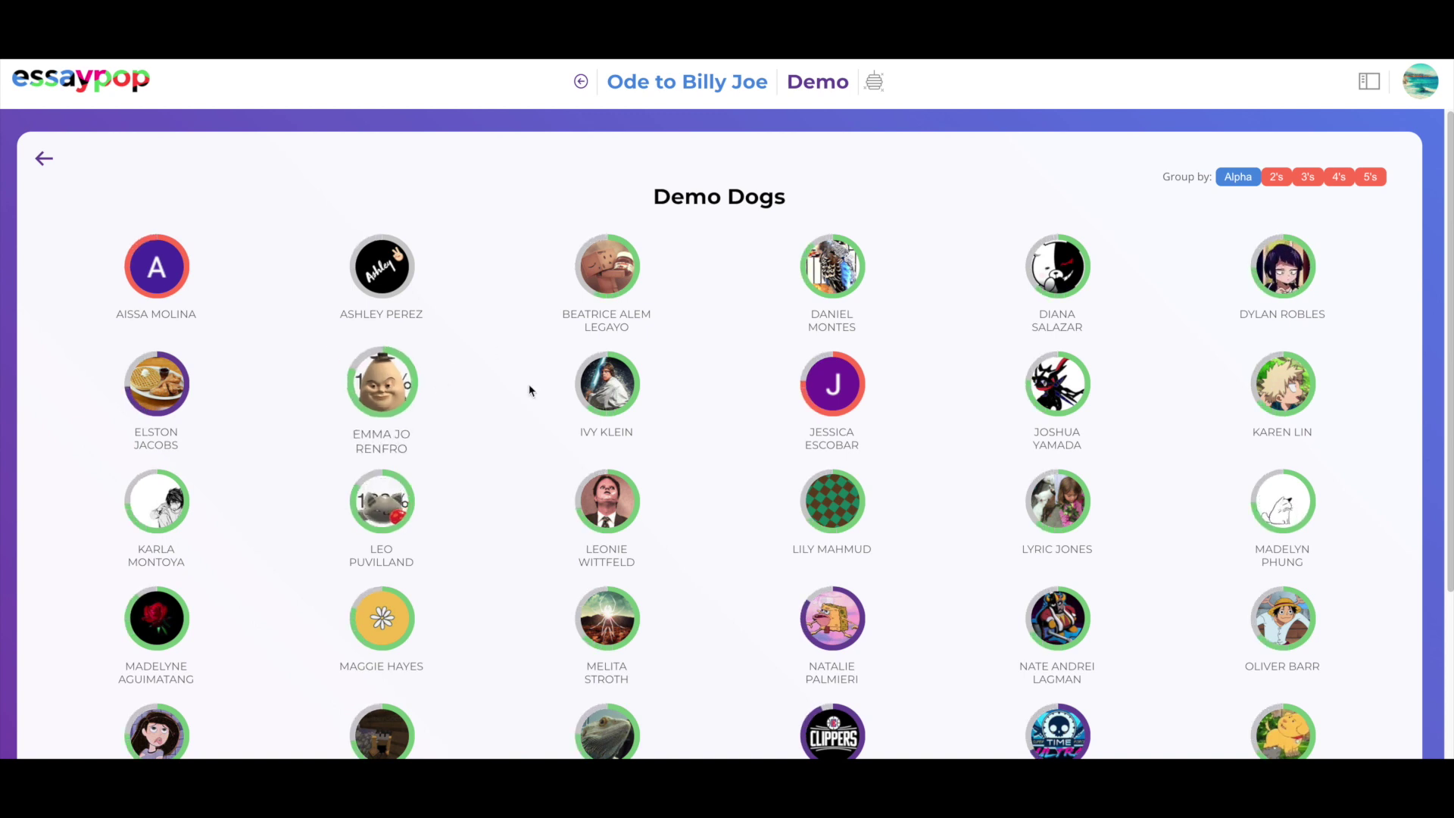
{"action": "scroll", "coordinate": [716, 447], "scroll_direction": "down", "scroll_amount": 2}
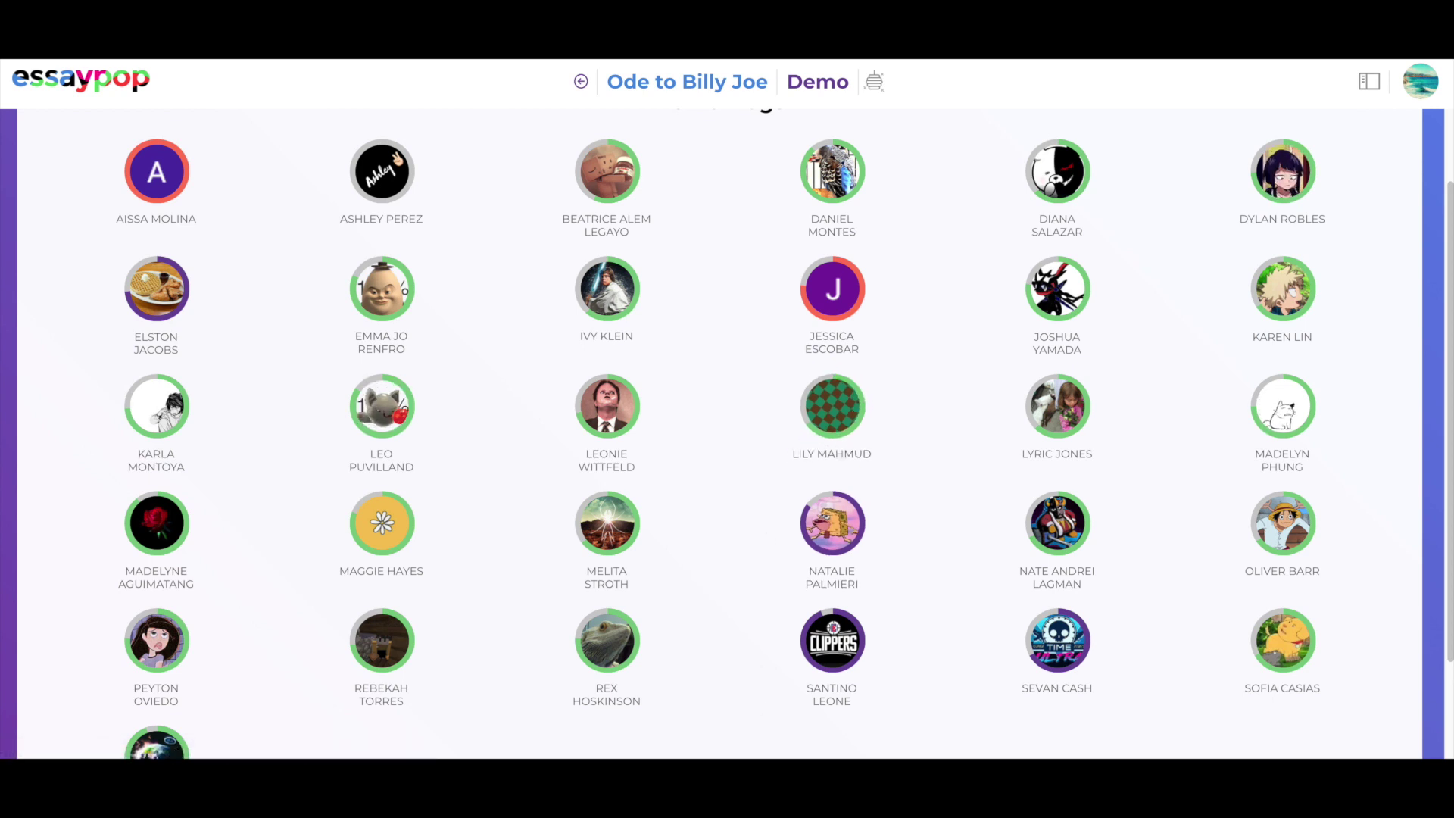
{"action": "left_click", "coordinate": [609, 528]}
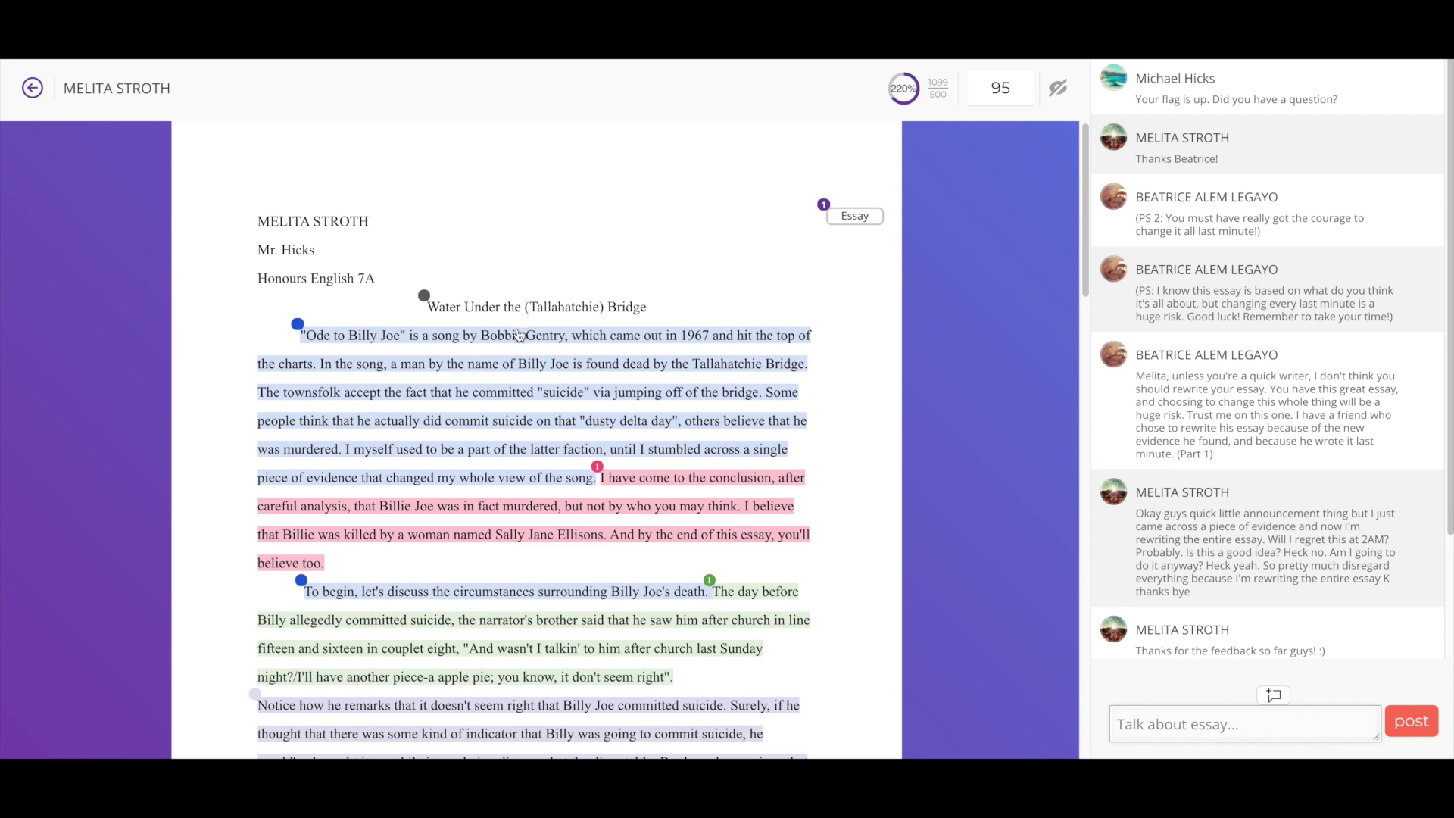
Step: Review the feedback comments on the essay's first hook, on its thesis, and on the essay as a whole
{"action": "left_click", "coordinate": [519, 335]}
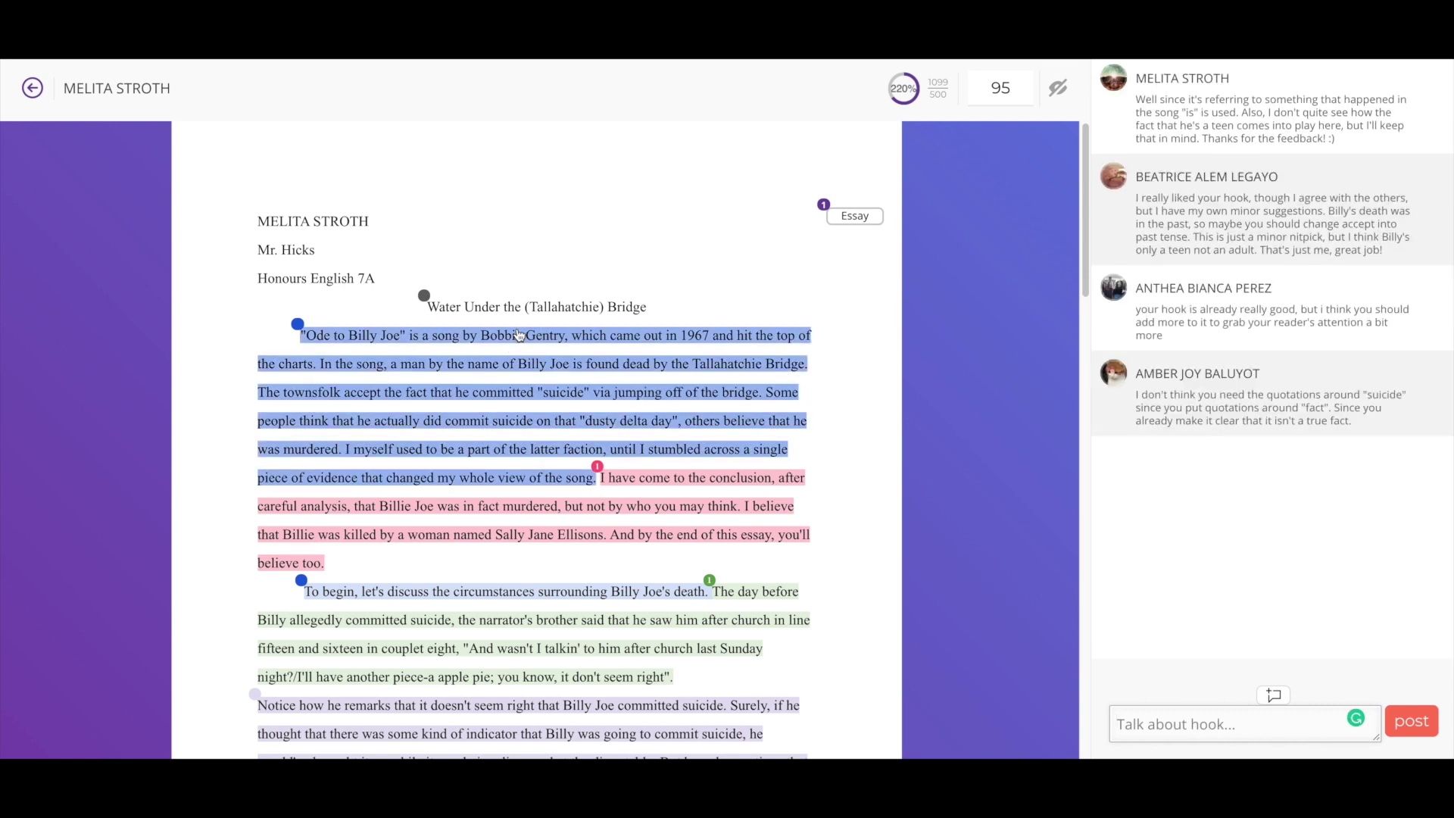
{"action": "left_click", "coordinate": [638, 482]}
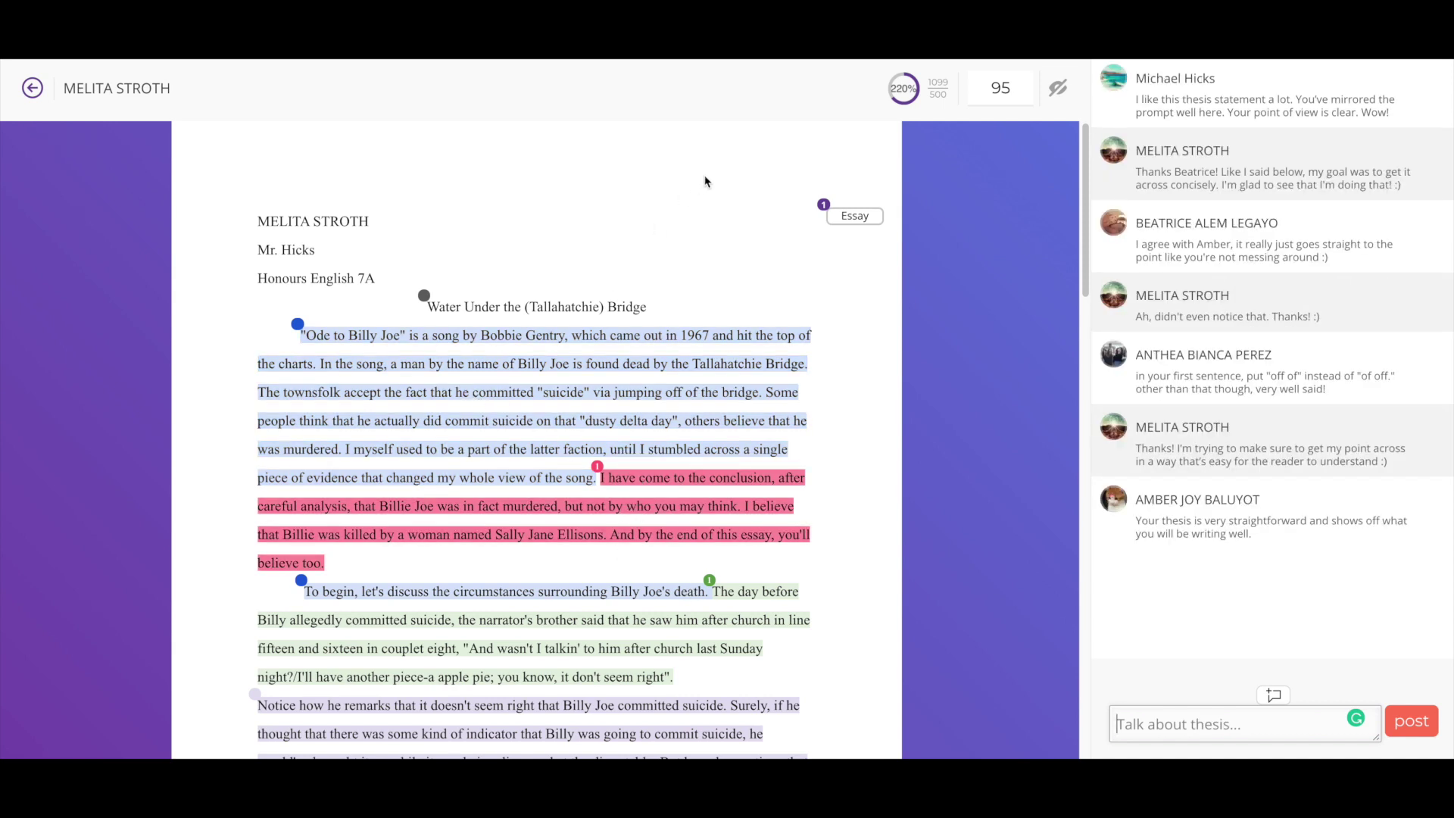
{"action": "left_click", "coordinate": [855, 218]}
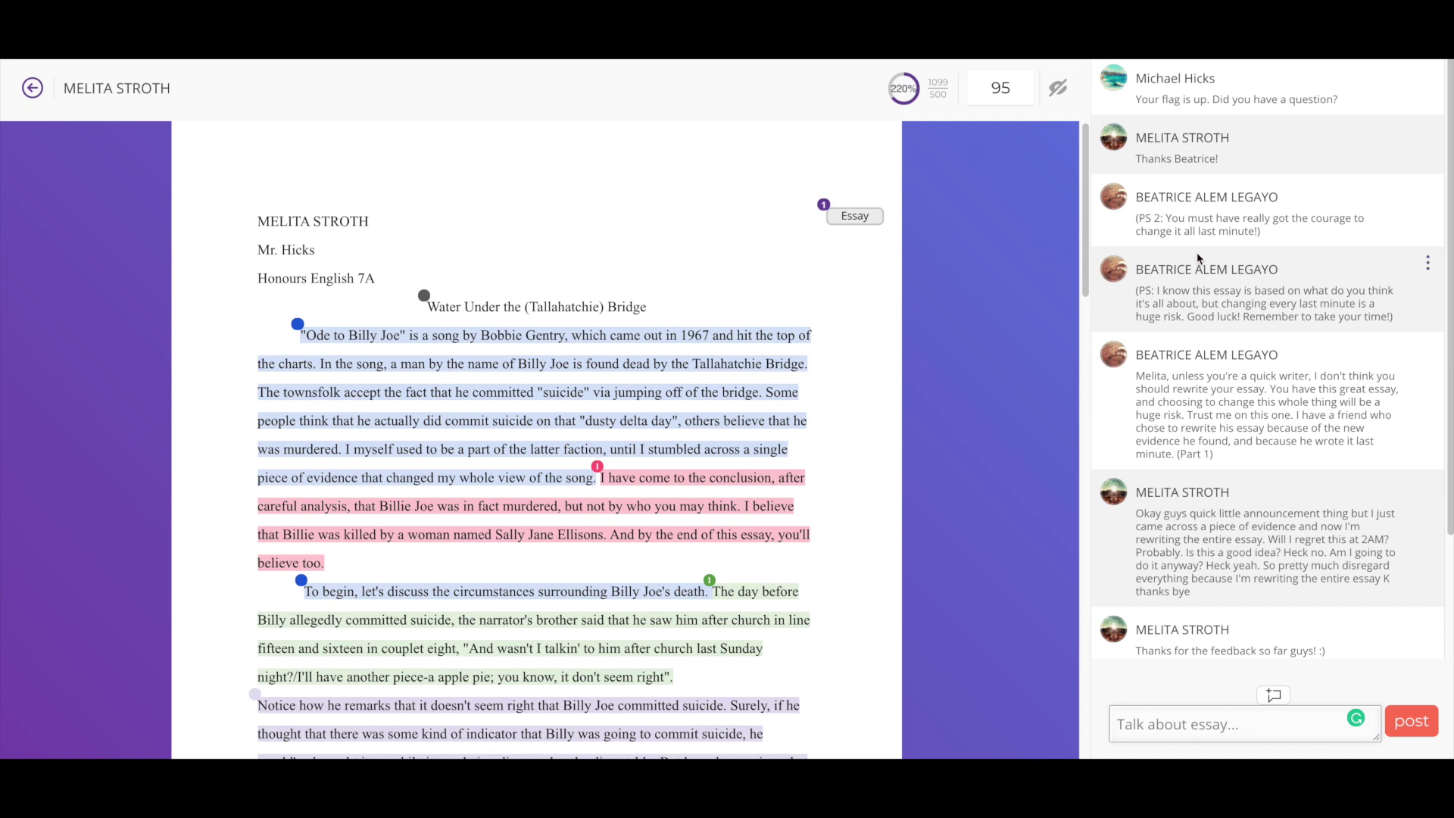
{"action": "scroll", "coordinate": [1167, 378], "scroll_direction": "down", "scroll_amount": 2}
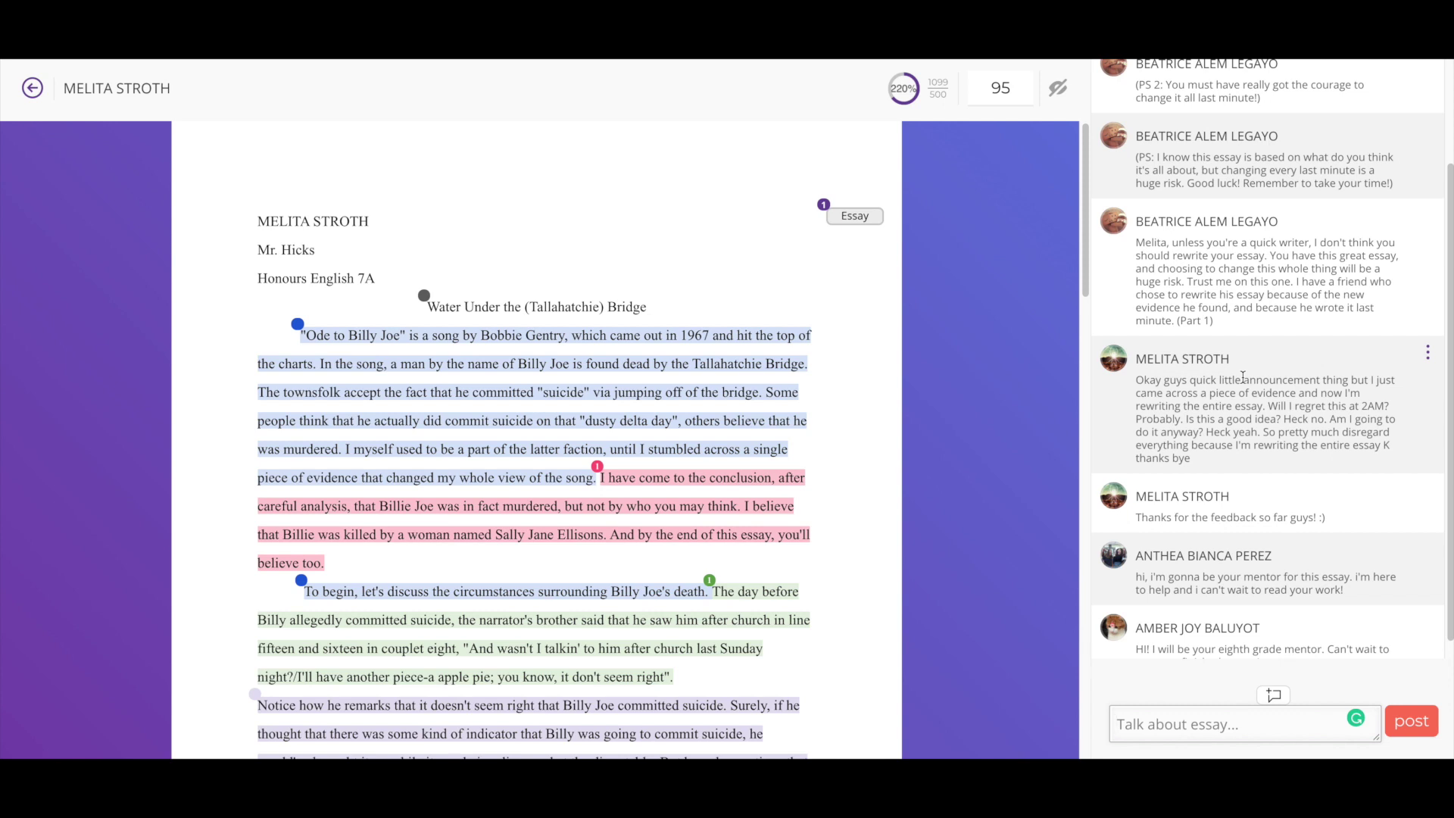
{"action": "scroll", "coordinate": [1243, 378], "scroll_direction": "down", "scroll_amount": 1}
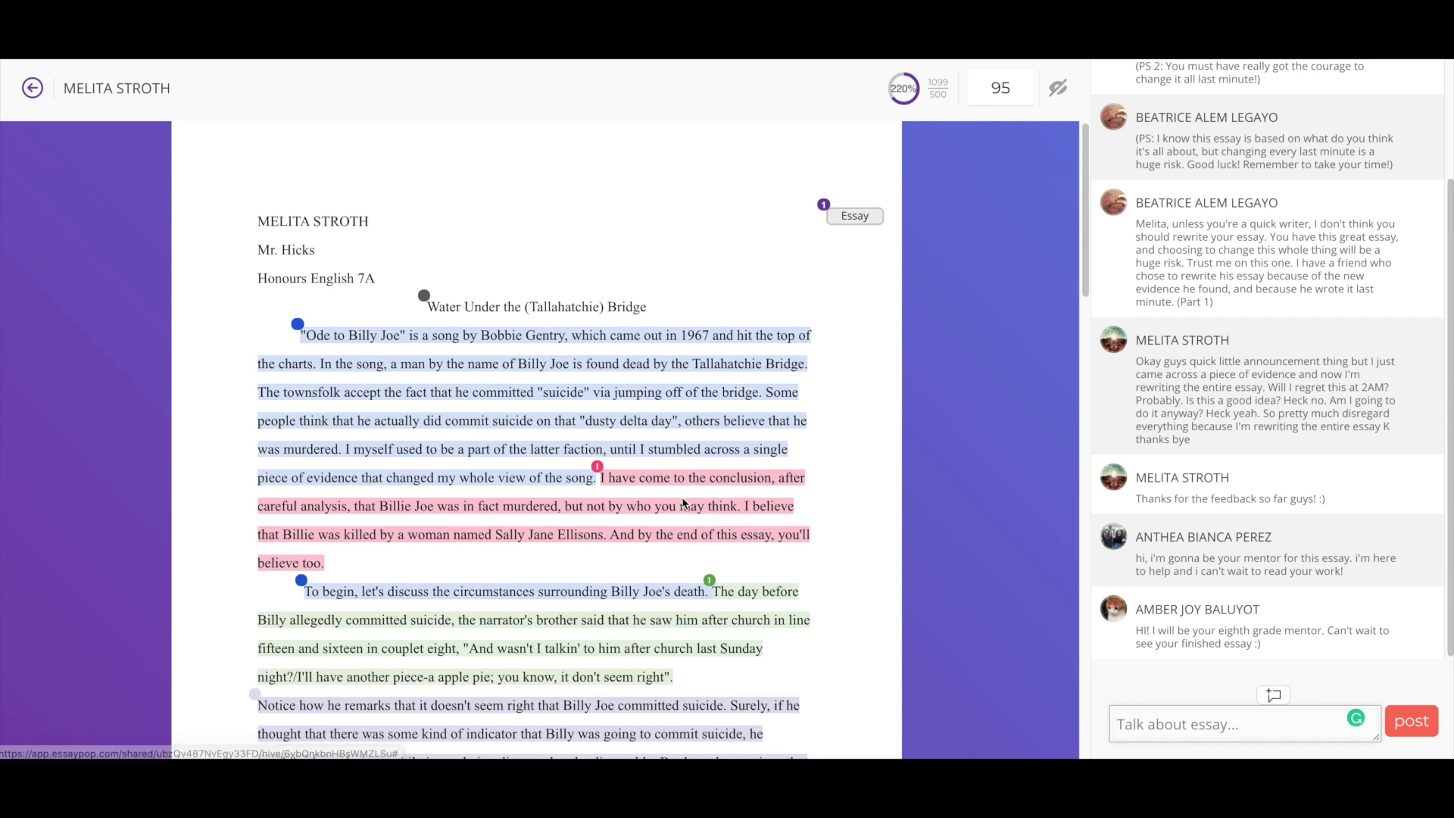
Step: Open the thesis comments and browse the ready-made feedback phrases under "I Love It" and "This Needs Work"
{"action": "left_click", "coordinate": [705, 487]}
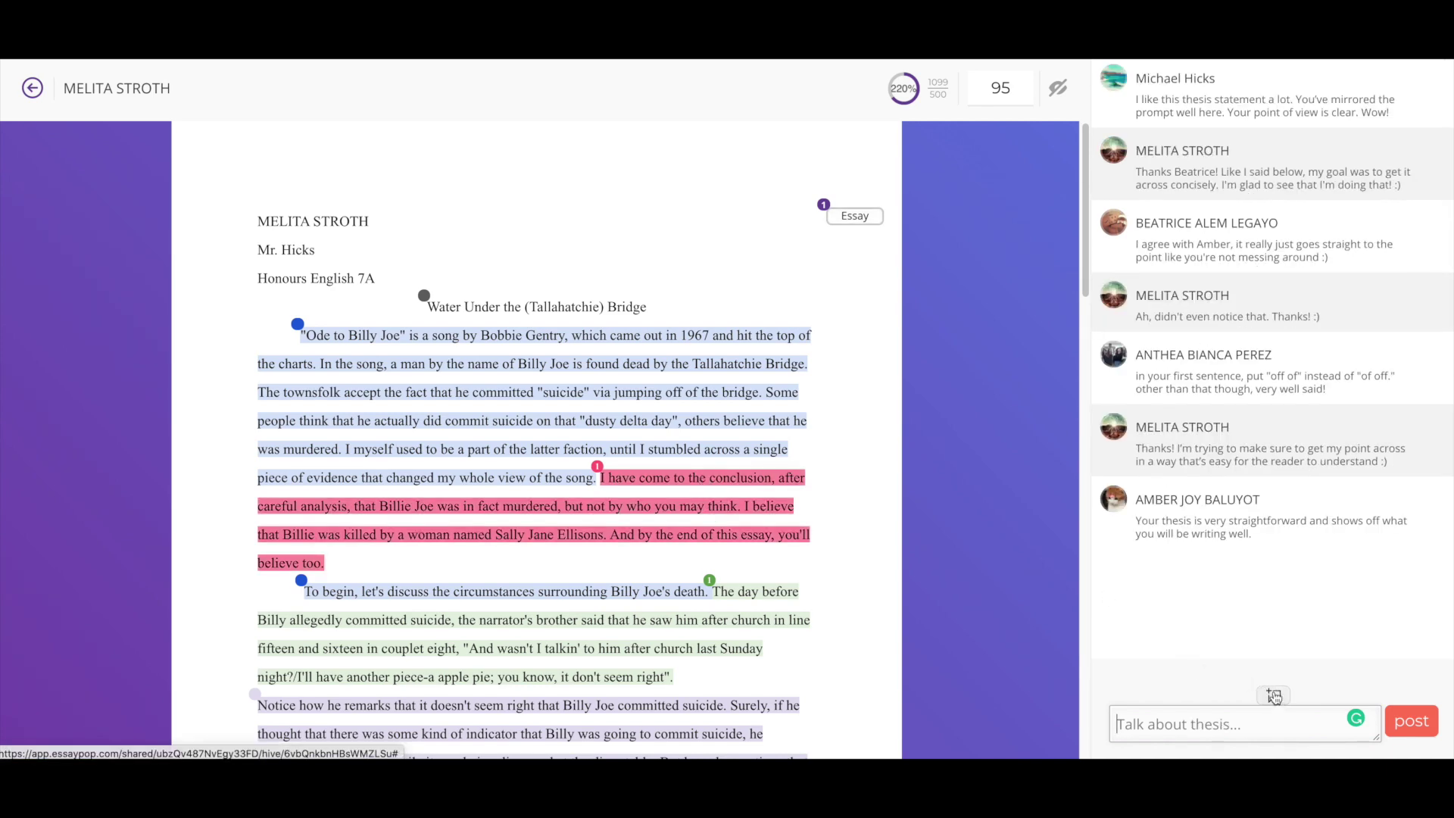
{"action": "left_click", "coordinate": [1274, 695]}
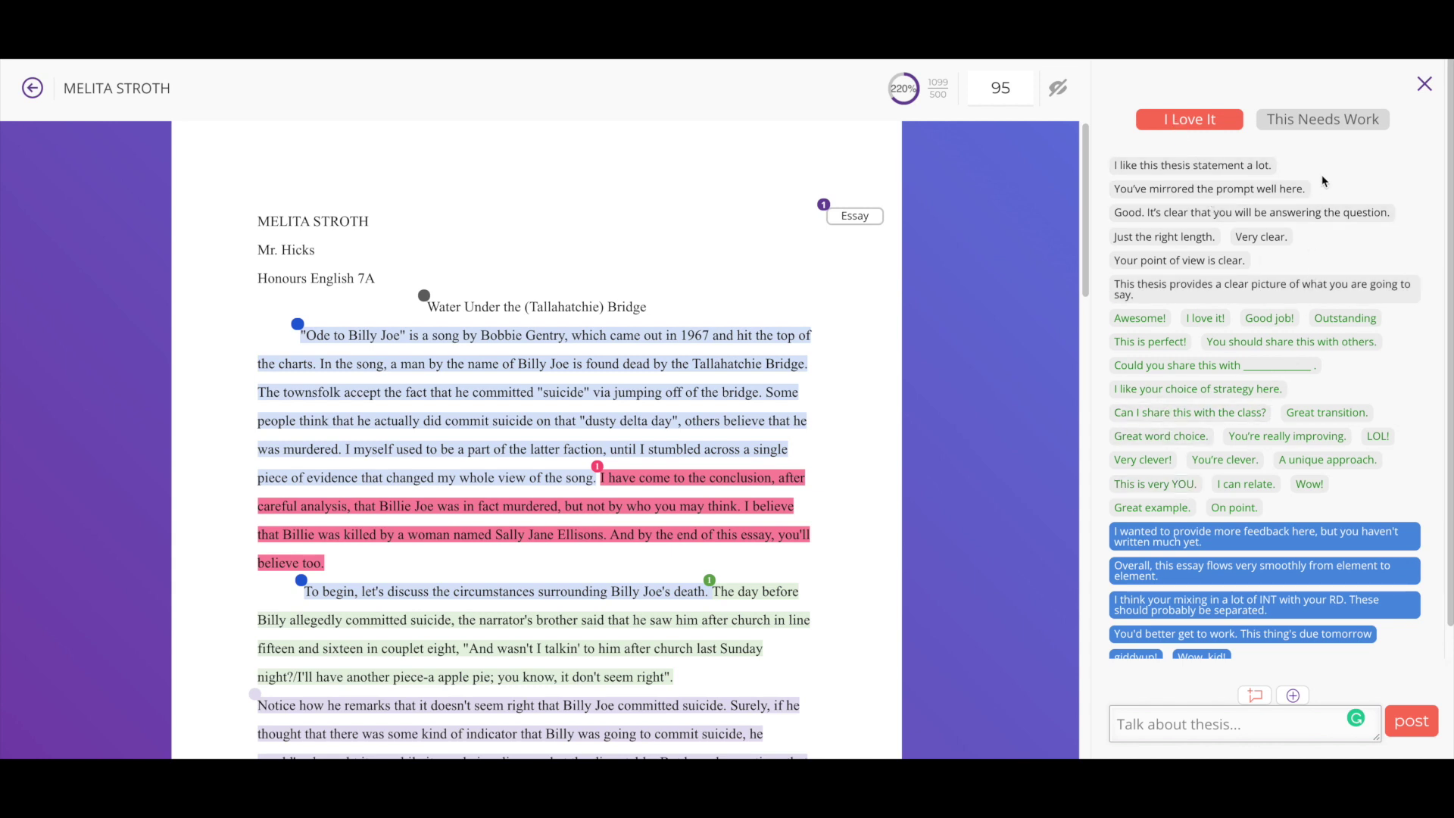
{"action": "left_click", "coordinate": [1314, 121]}
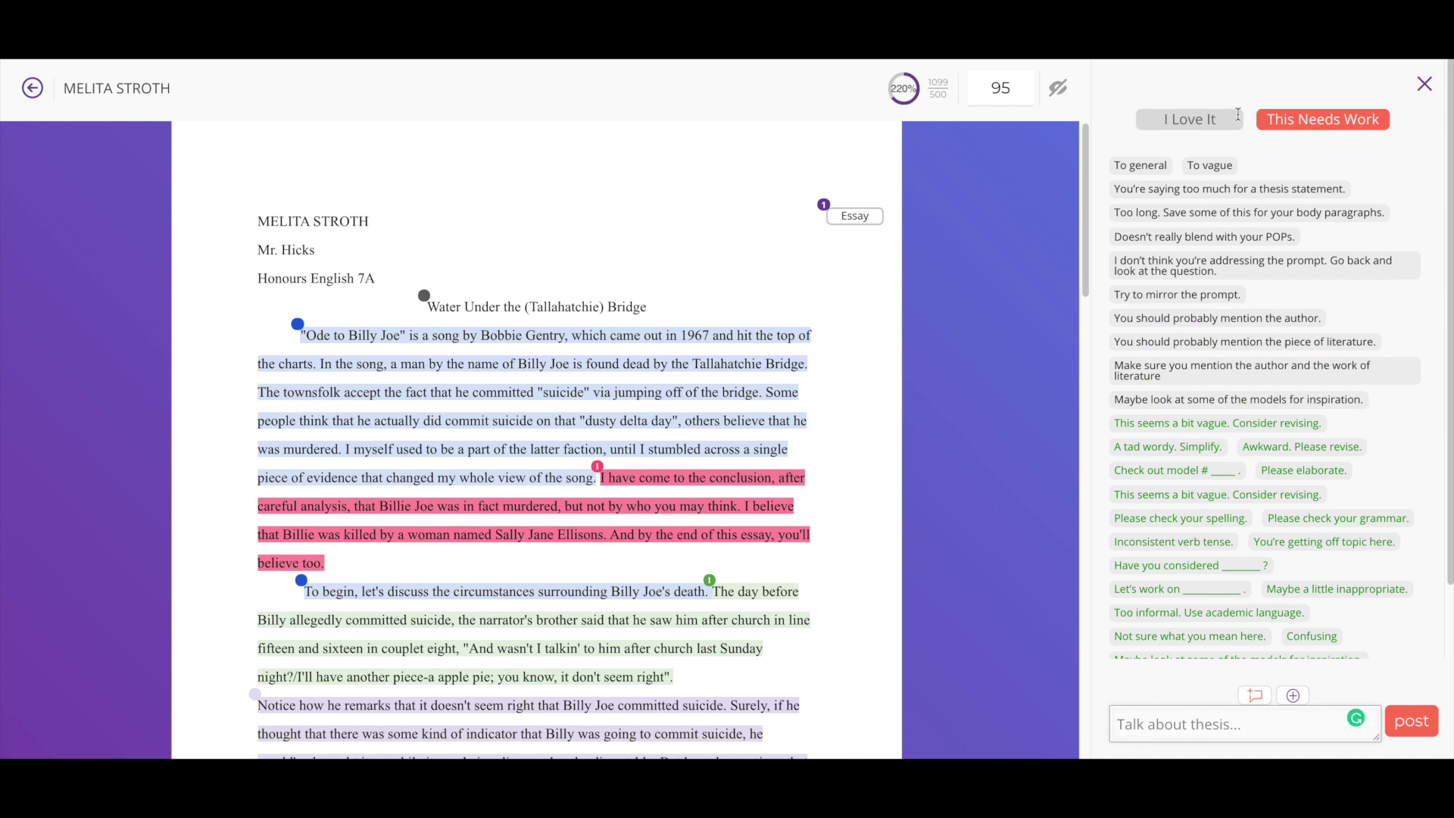
{"action": "left_click", "coordinate": [1203, 120]}
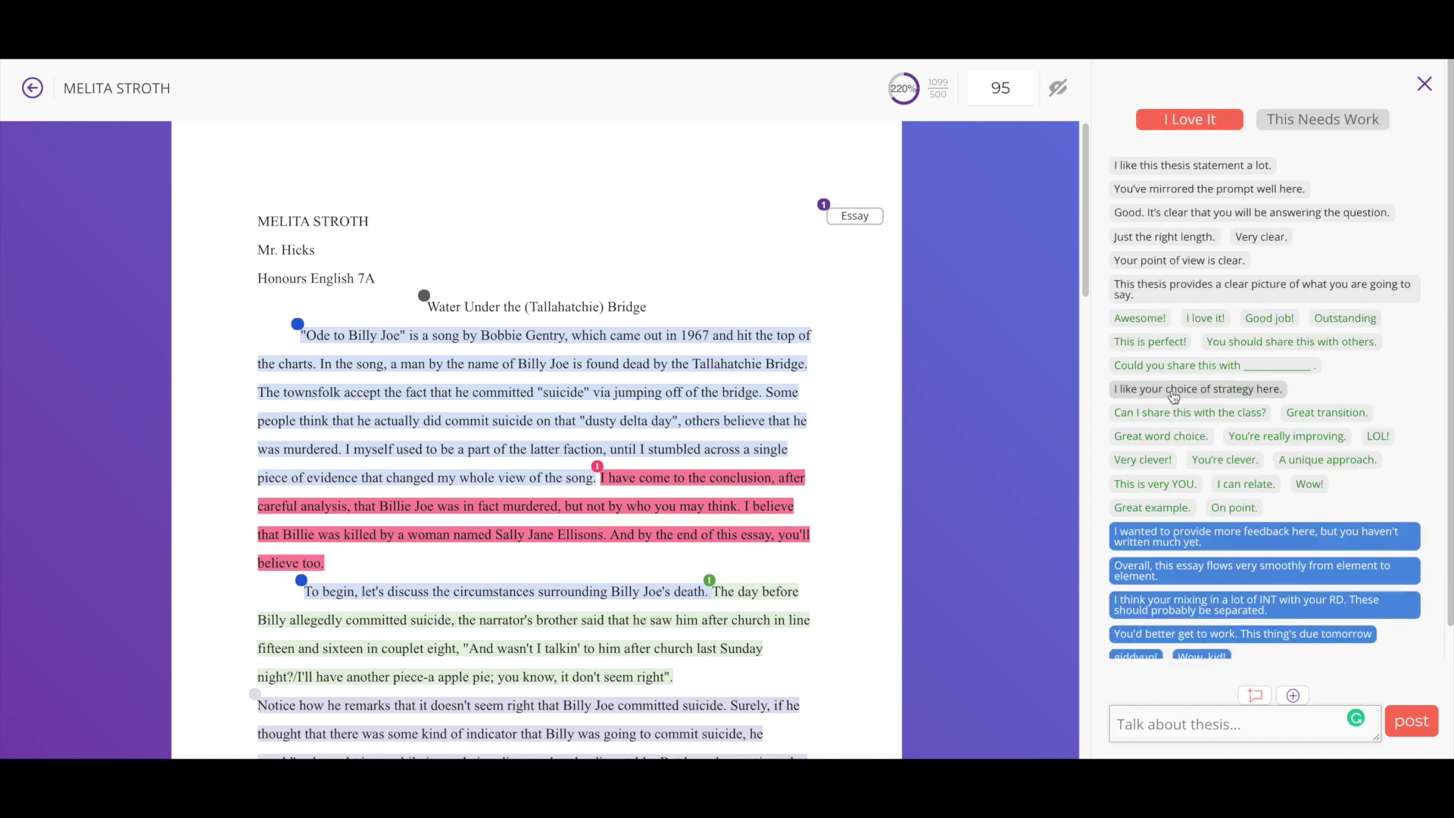
Step: Post the thesis feedback "I like this thesis statement a lot. You've mirrored the prompt well here. Your point of view is clear."
{"action": "left_click", "coordinate": [1135, 167]}
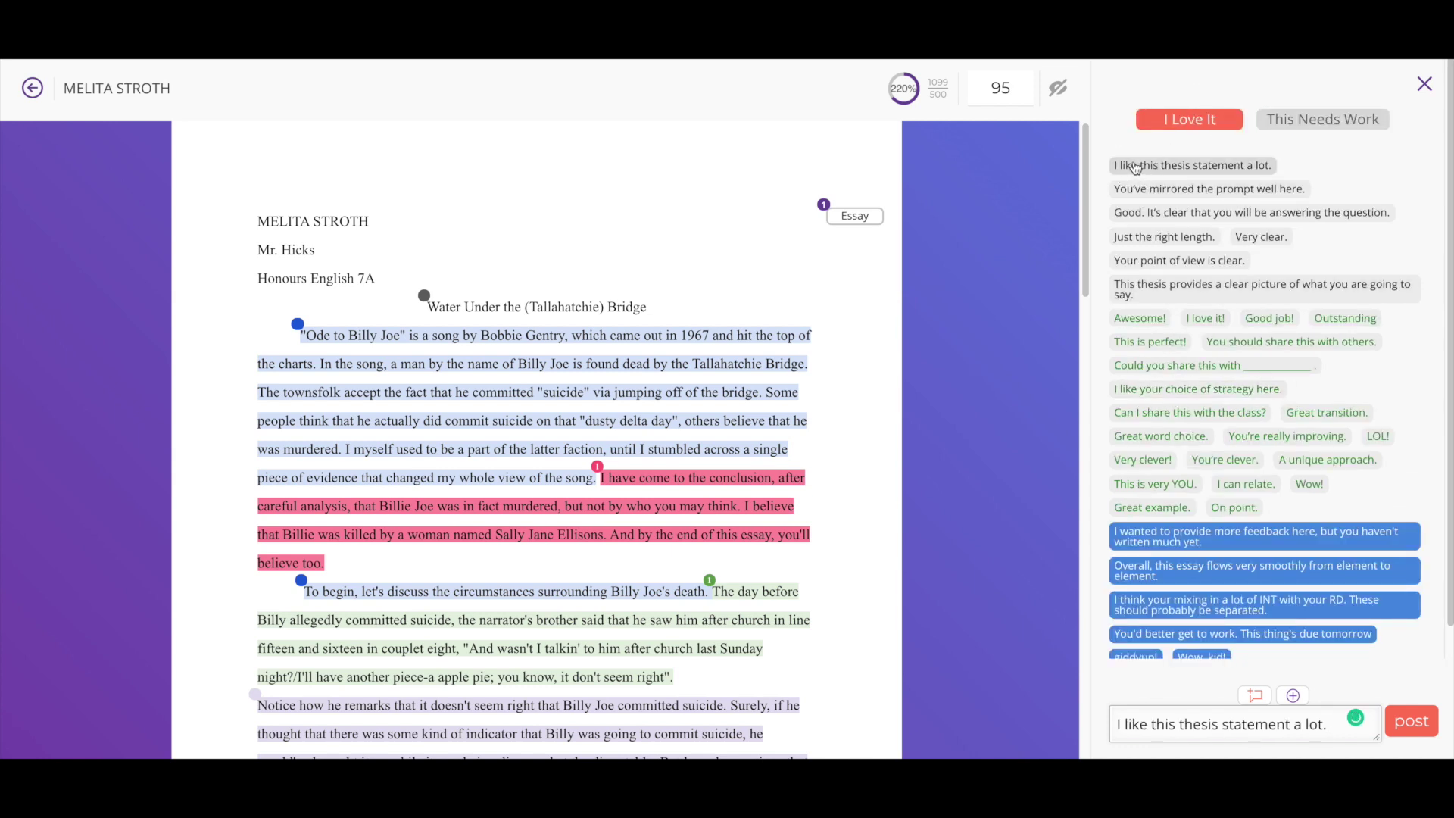
{"action": "left_click", "coordinate": [1139, 194]}
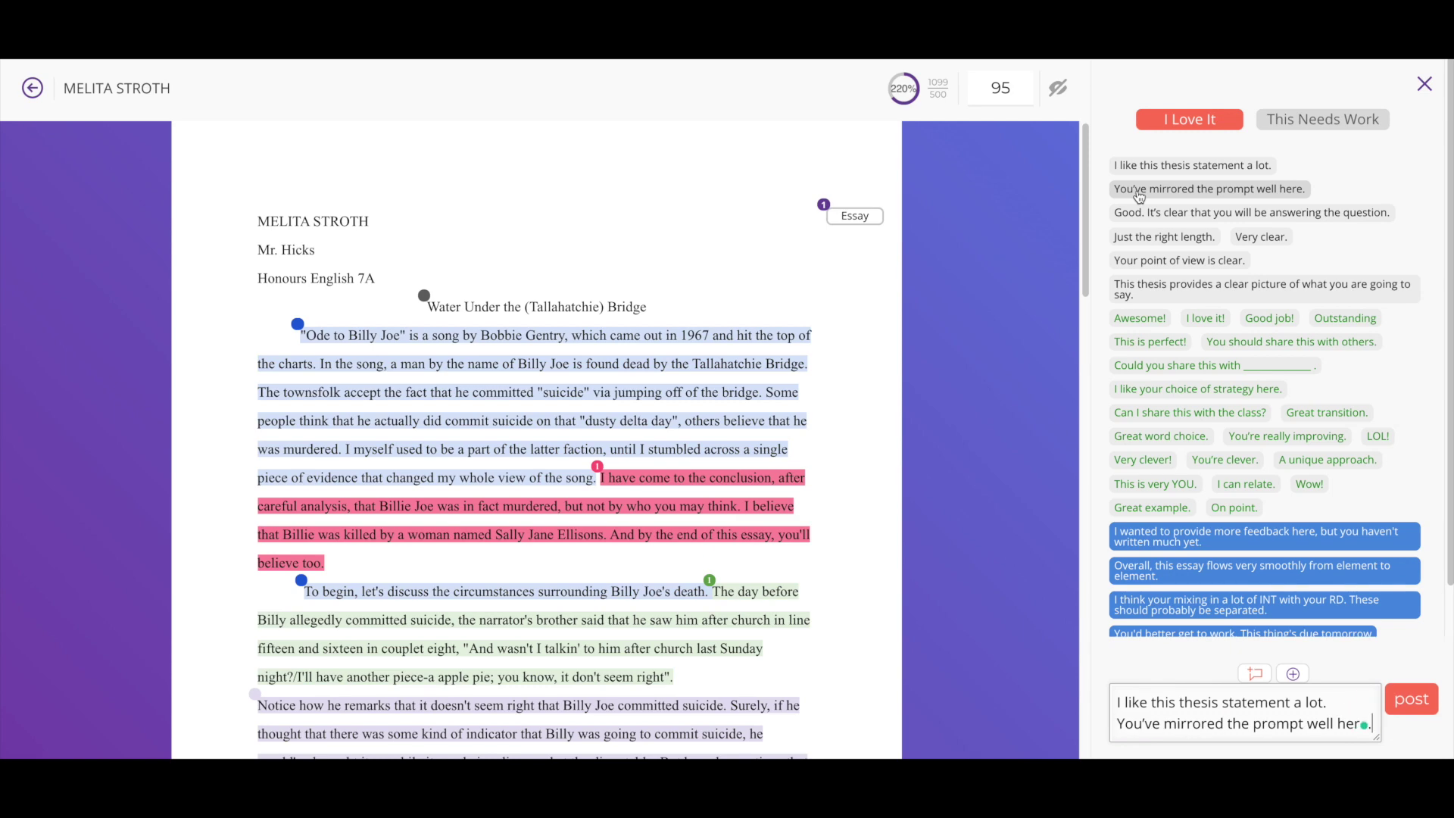
{"action": "left_click", "coordinate": [1143, 260]}
{"action": "left_click", "coordinate": [1416, 693]}
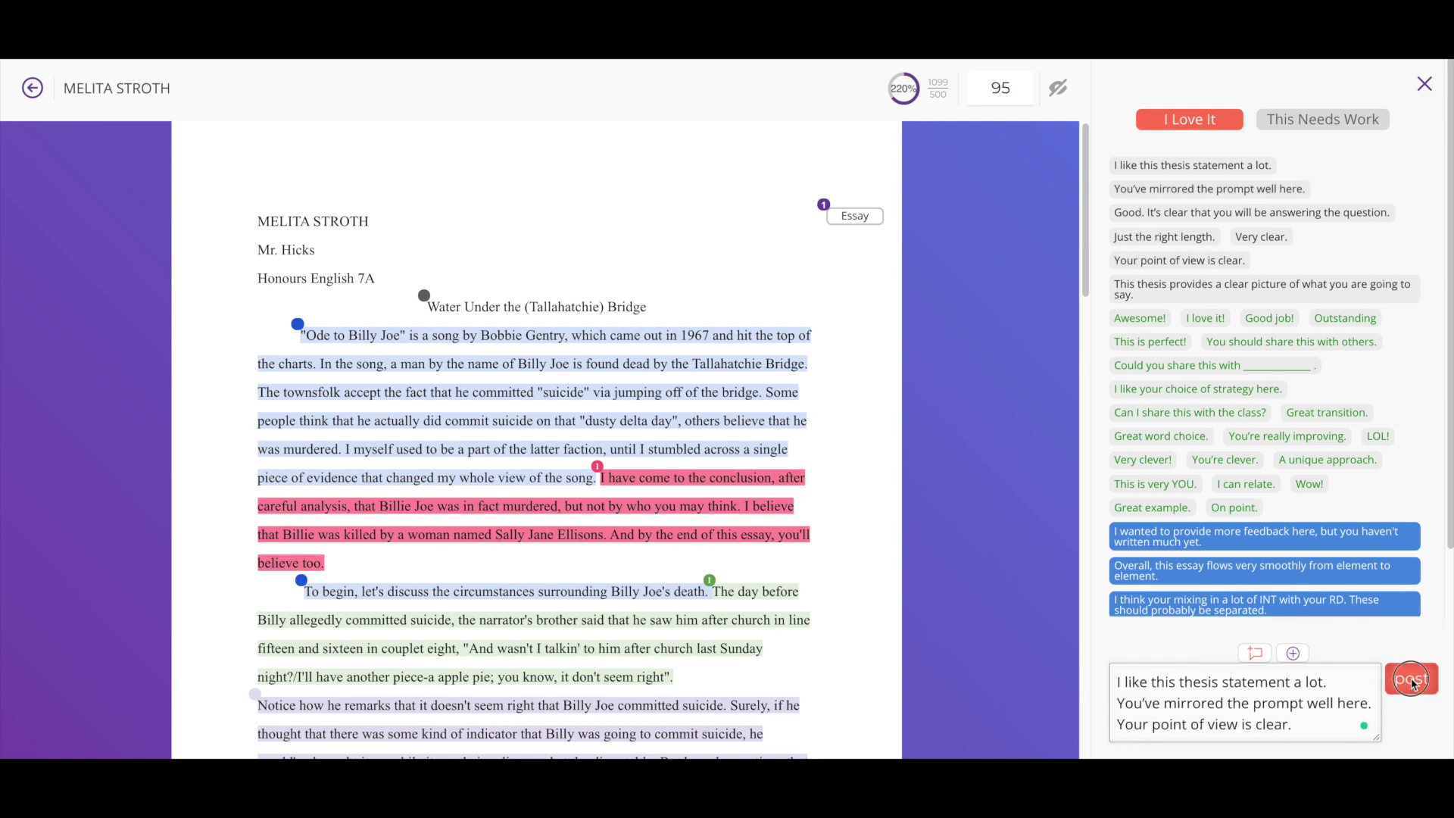
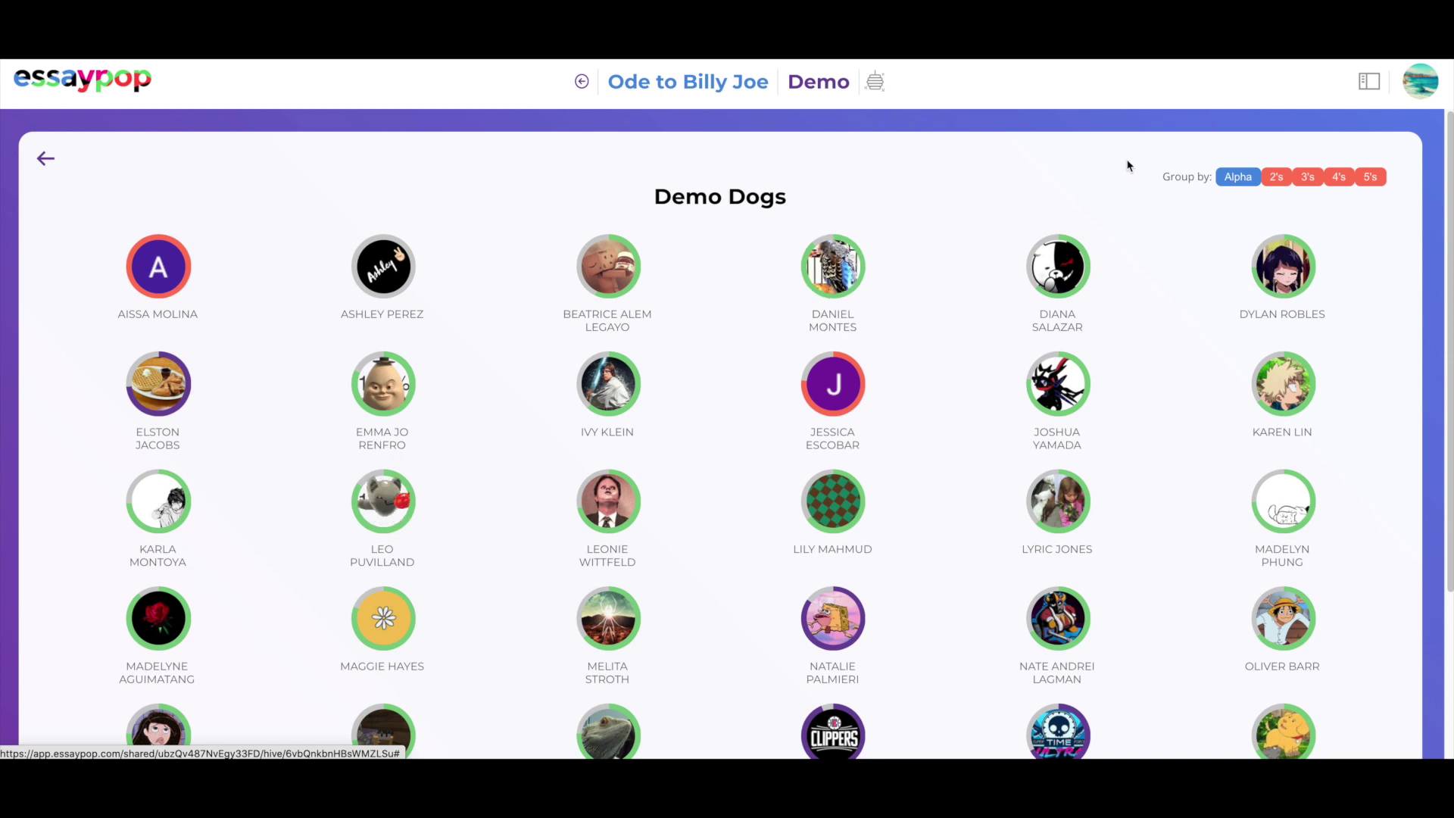
Step: Shuffle the Demo Dogs students into groups of two and reshuffle them into groups of four
{"action": "left_click", "coordinate": [1277, 177]}
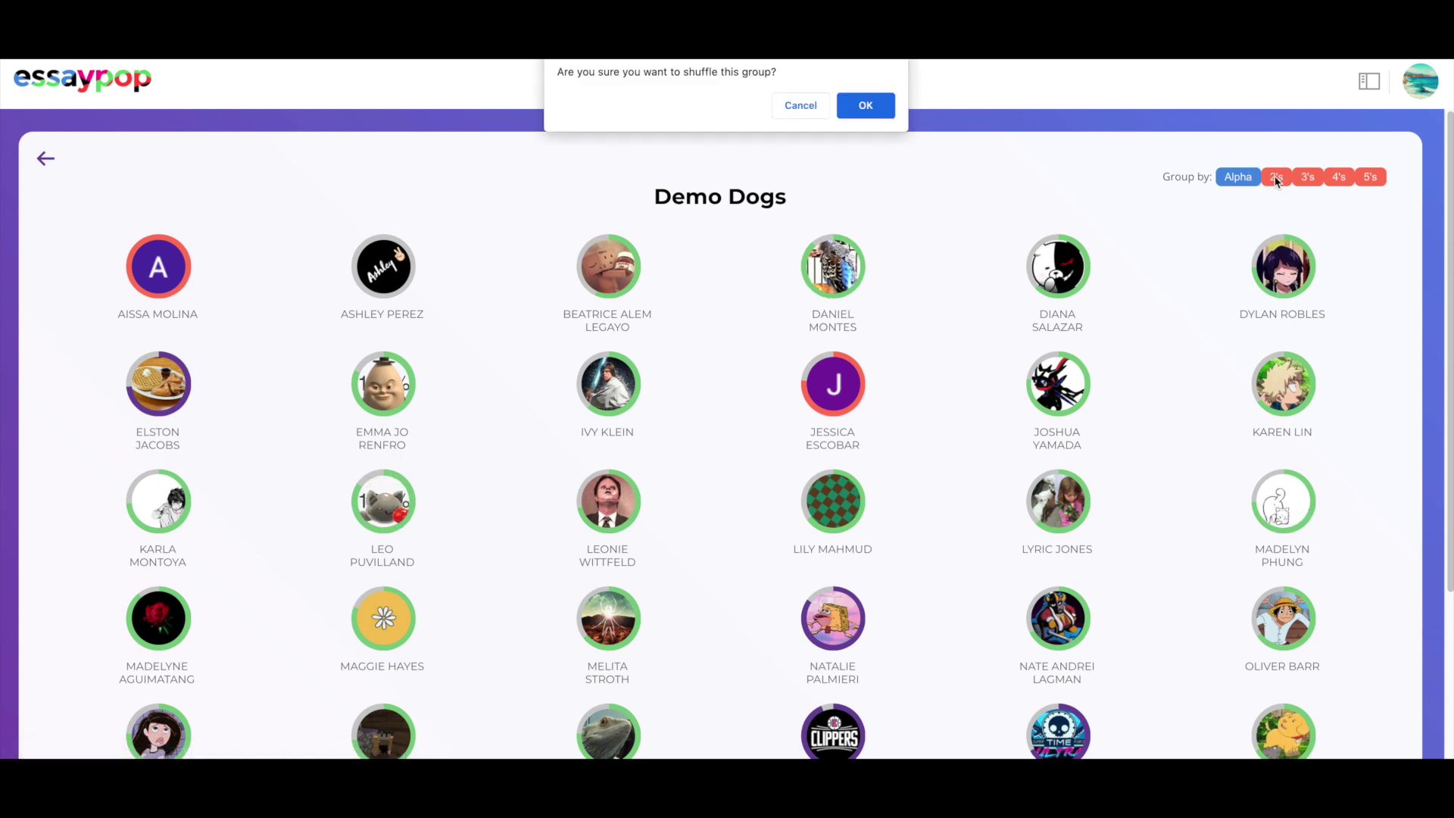
{"action": "left_click", "coordinate": [842, 107]}
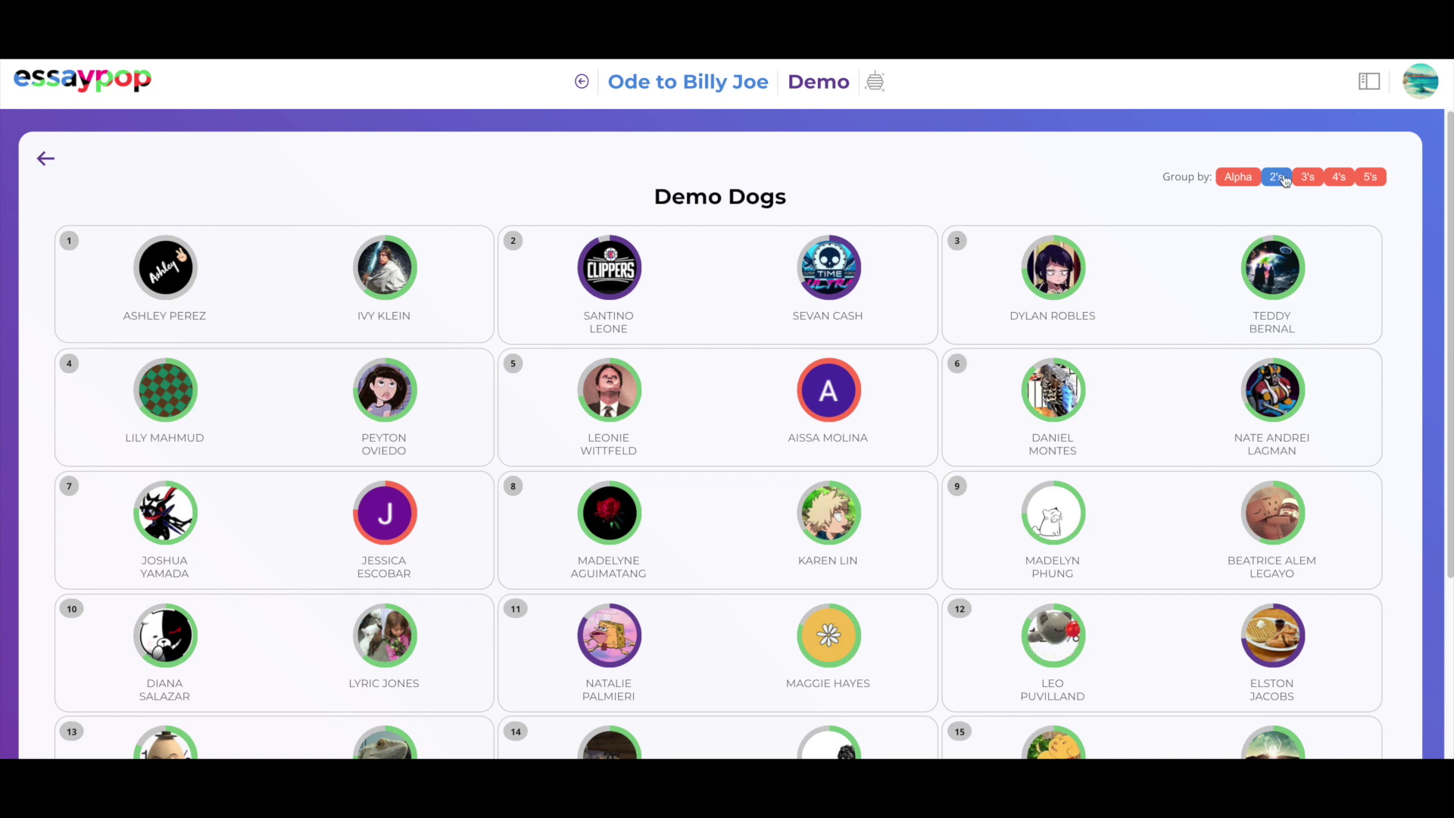
{"action": "left_click", "coordinate": [1339, 178]}
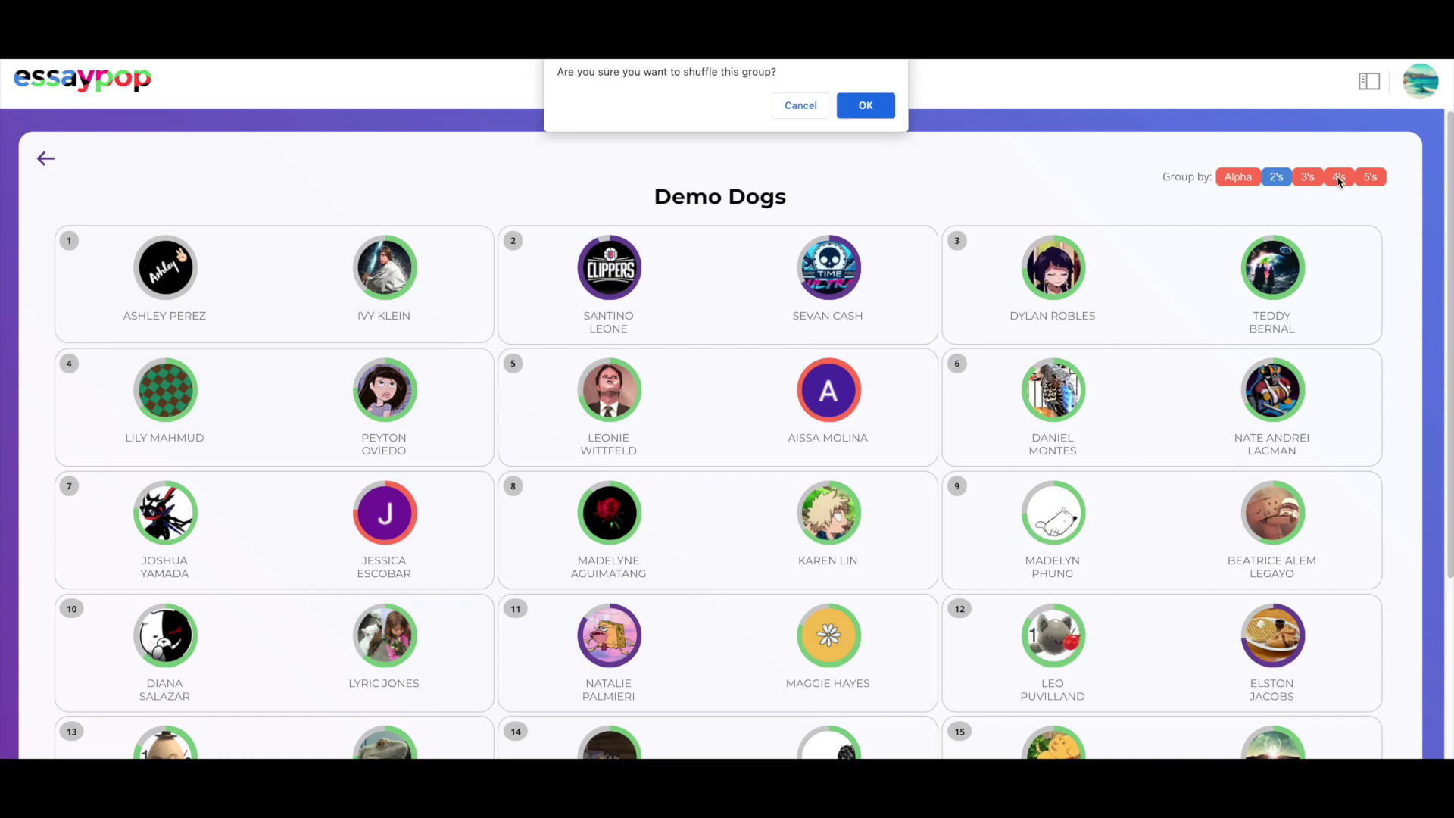
{"action": "left_click", "coordinate": [862, 108]}
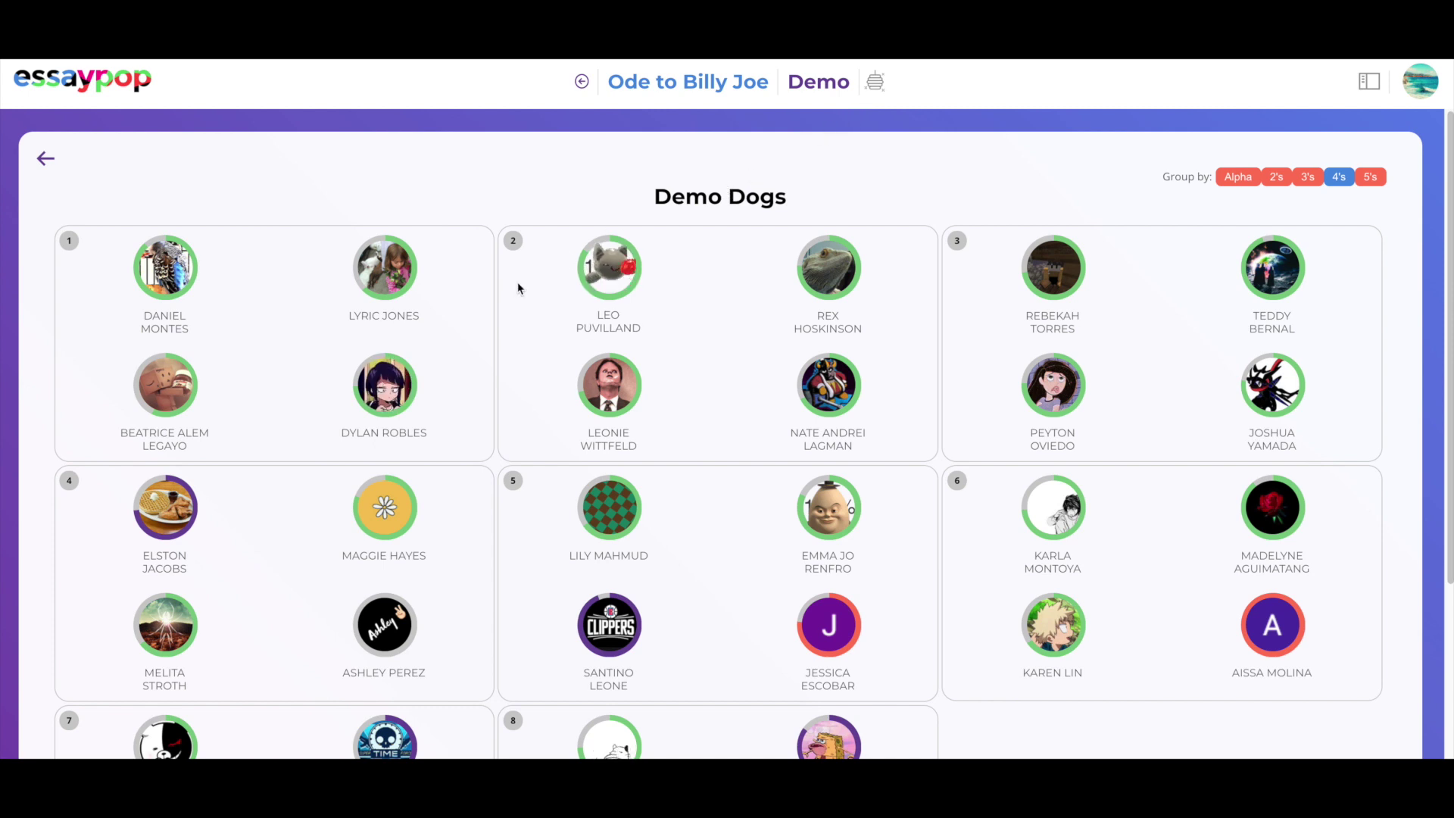
Step: Swap the first students of groups 1 and 2, and reposition the first student of group 3
{"action": "left_click_drag", "start_coordinate": [604, 276], "coordinate": [174, 424]}
{"action": "left_click_drag", "start_coordinate": [165, 269], "coordinate": [783, 383]}
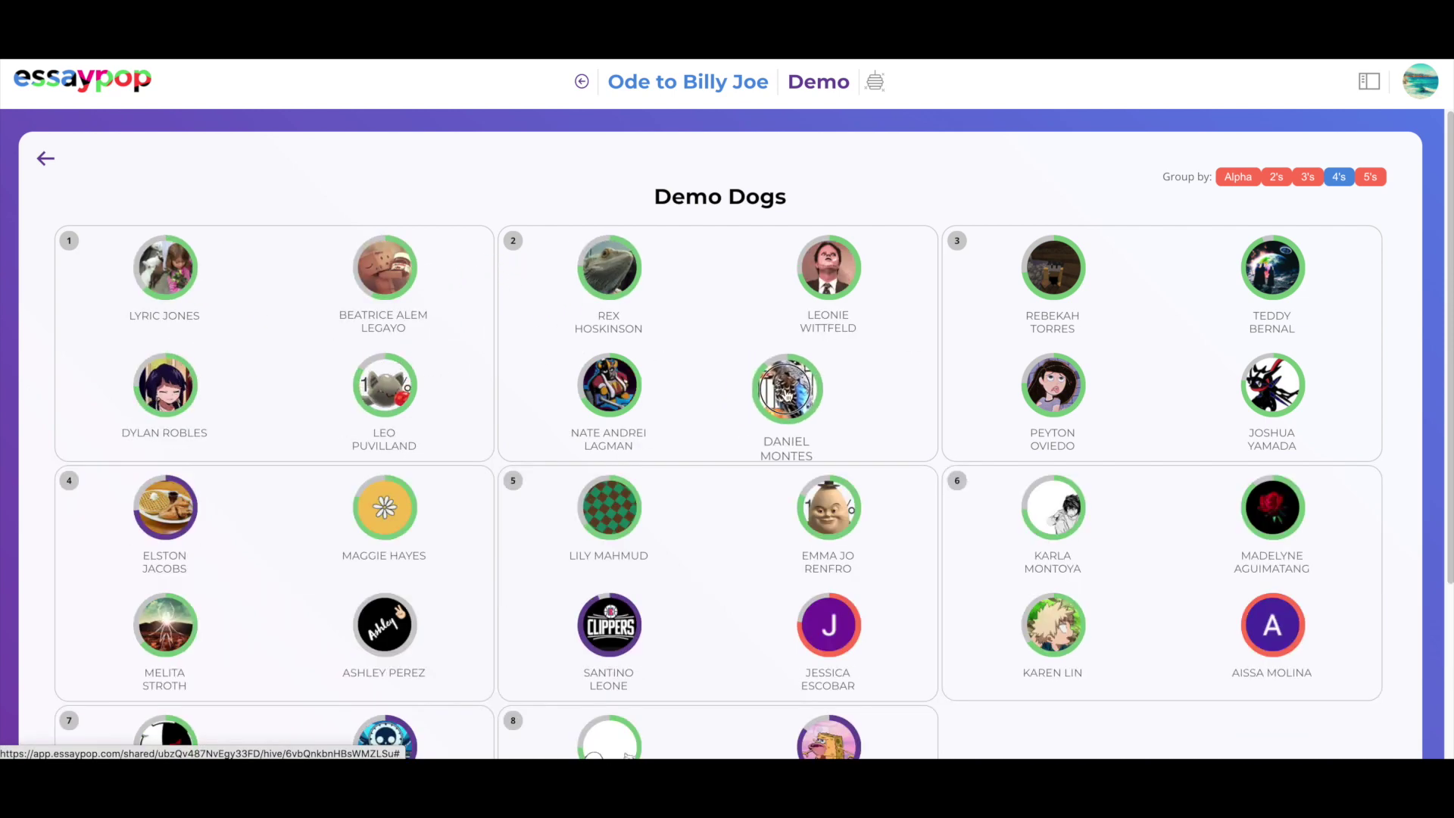
{"action": "left_click_drag", "start_coordinate": [1053, 267], "coordinate": [1319, 406]}
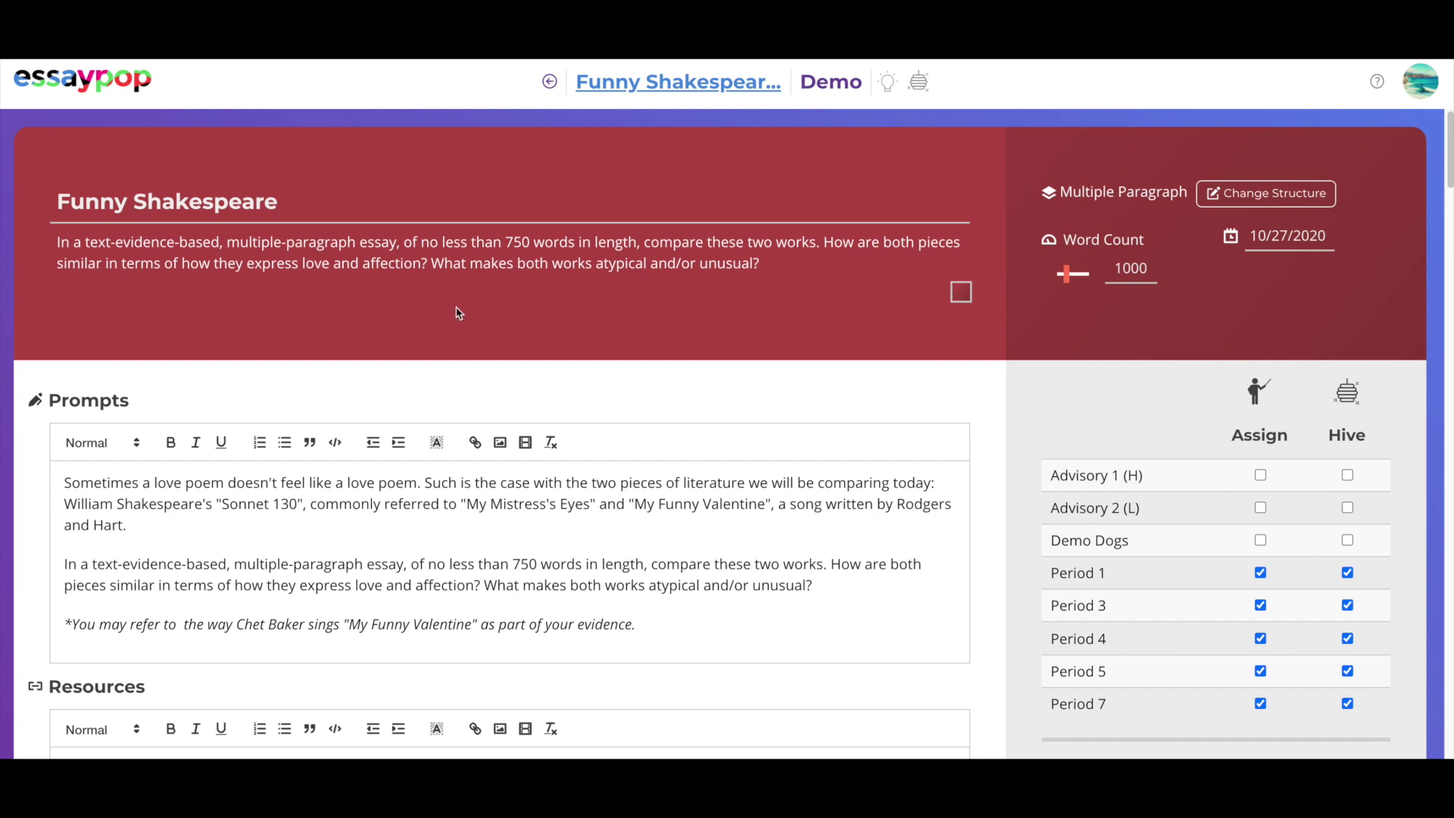
Step: Review the Funny Shakespeare assignment's prompts, resource links, student samples, class assignments and assessment criteria
{"action": "scroll", "coordinate": [459, 313], "scroll_direction": "down", "scroll_amount": 1}
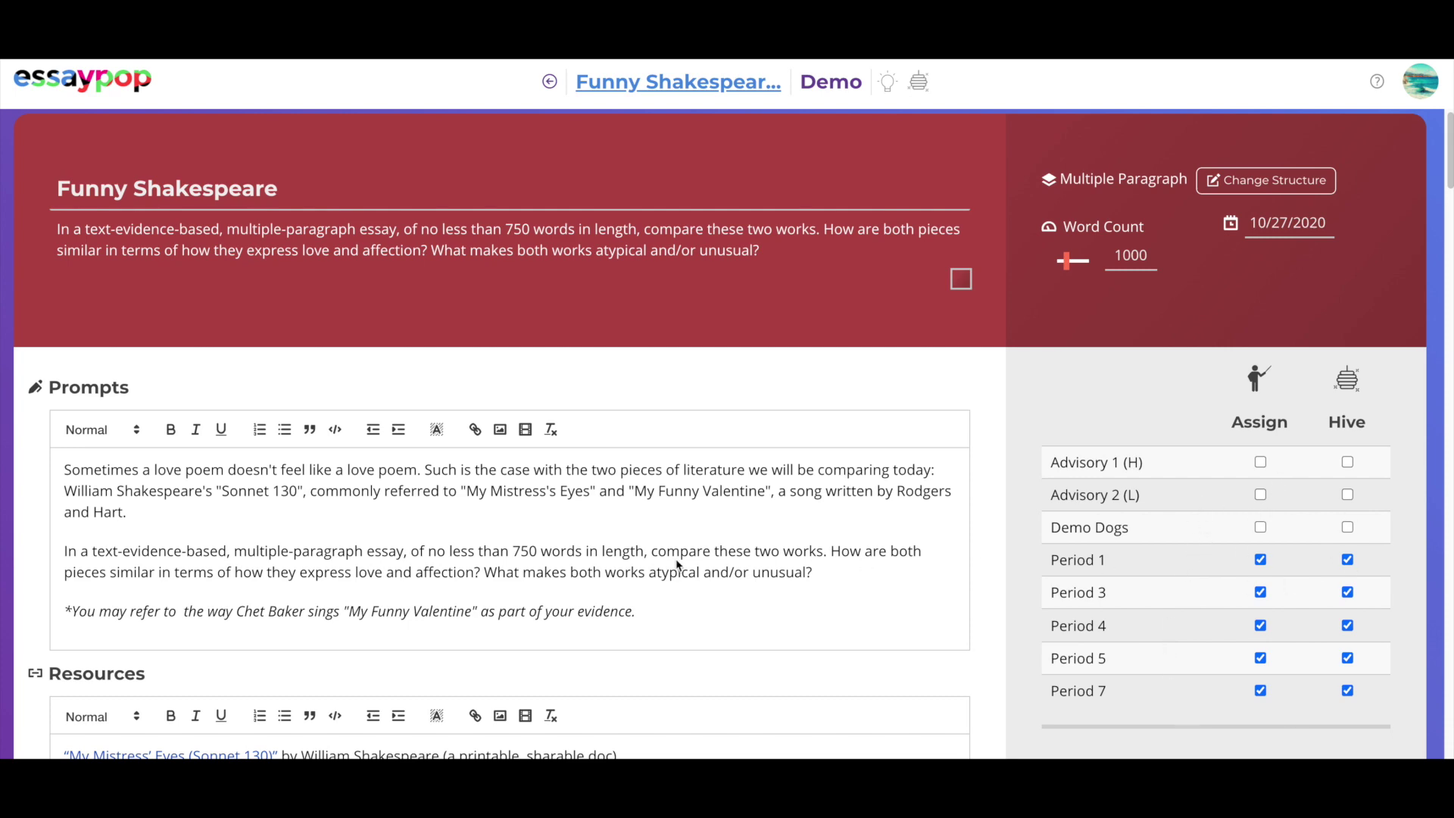
{"action": "scroll", "coordinate": [538, 509], "scroll_direction": "down", "scroll_amount": 3}
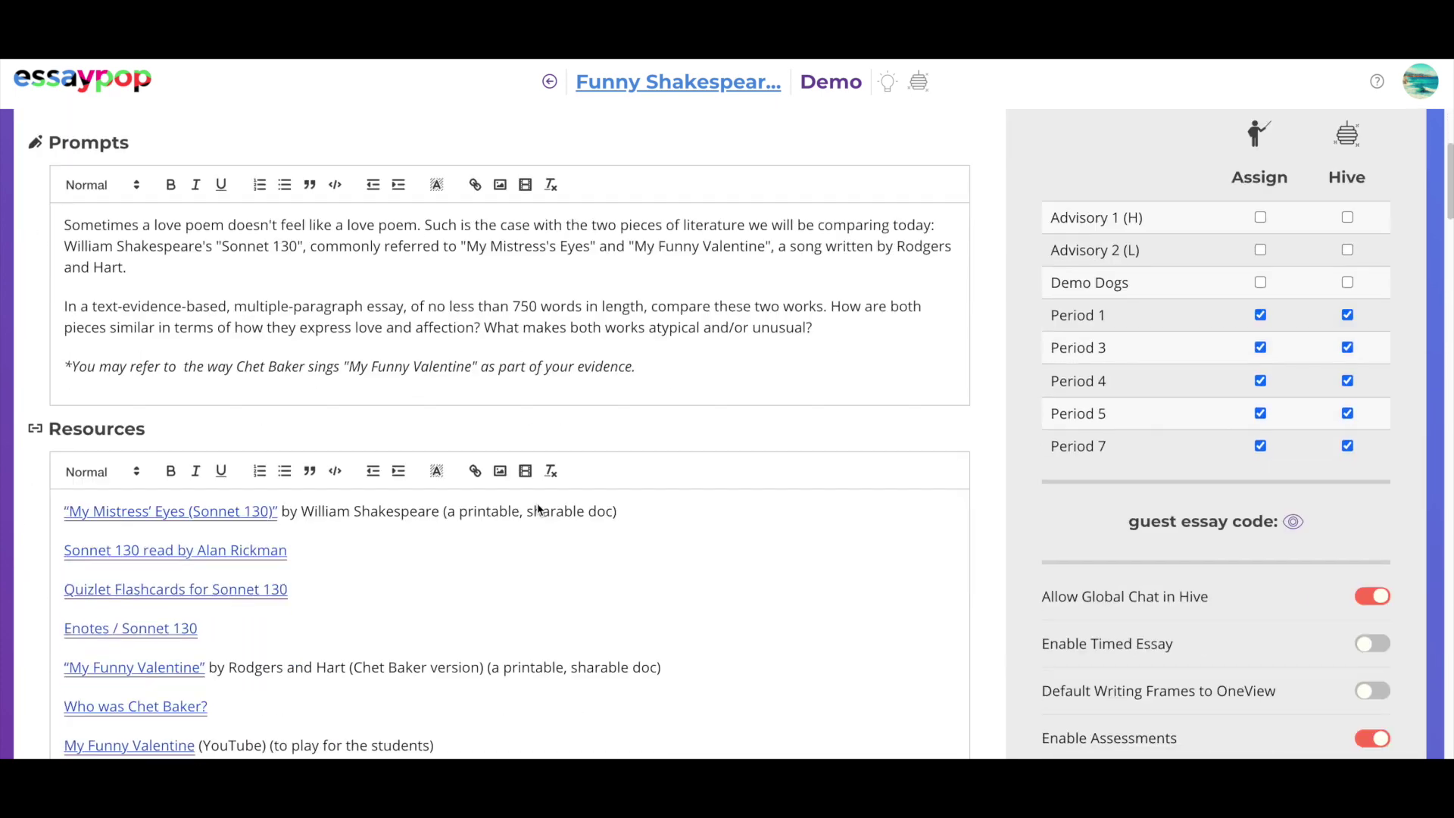
{"action": "scroll", "coordinate": [537, 509], "scroll_direction": "down", "scroll_amount": 5}
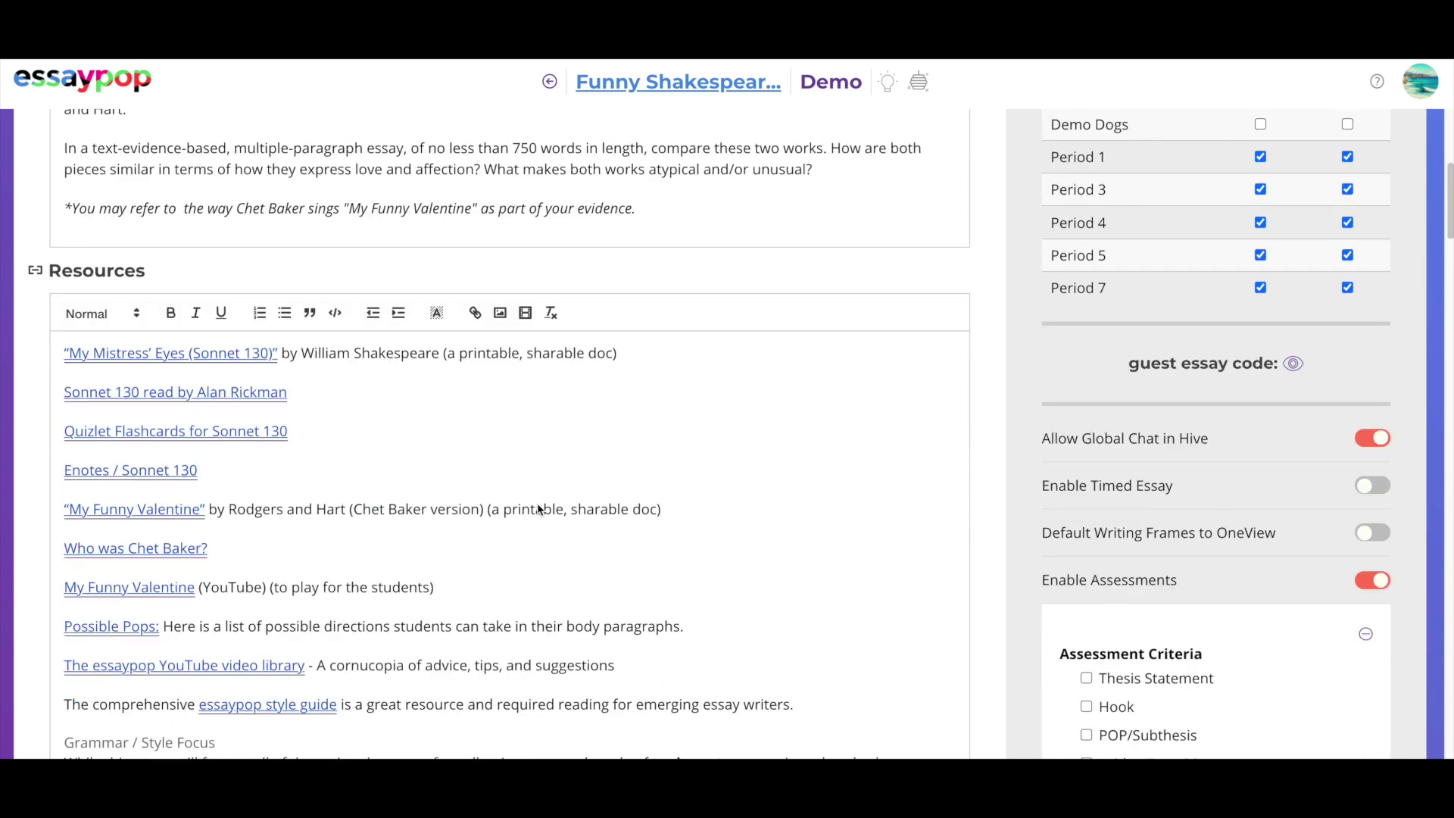
{"action": "scroll", "coordinate": [540, 509], "scroll_direction": "down", "scroll_amount": 3}
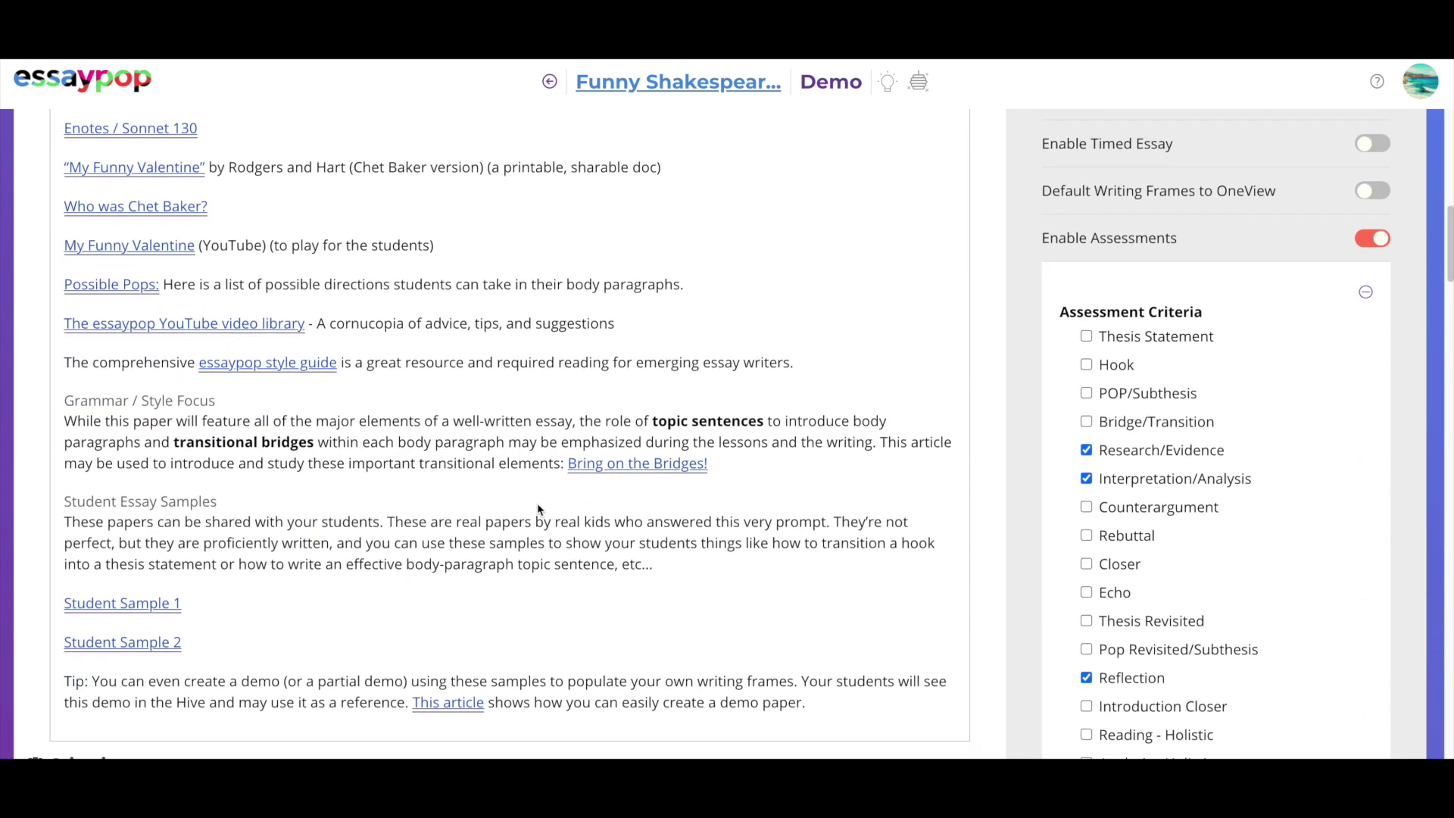
{"action": "scroll", "coordinate": [539, 506], "scroll_direction": "down", "scroll_amount": 2}
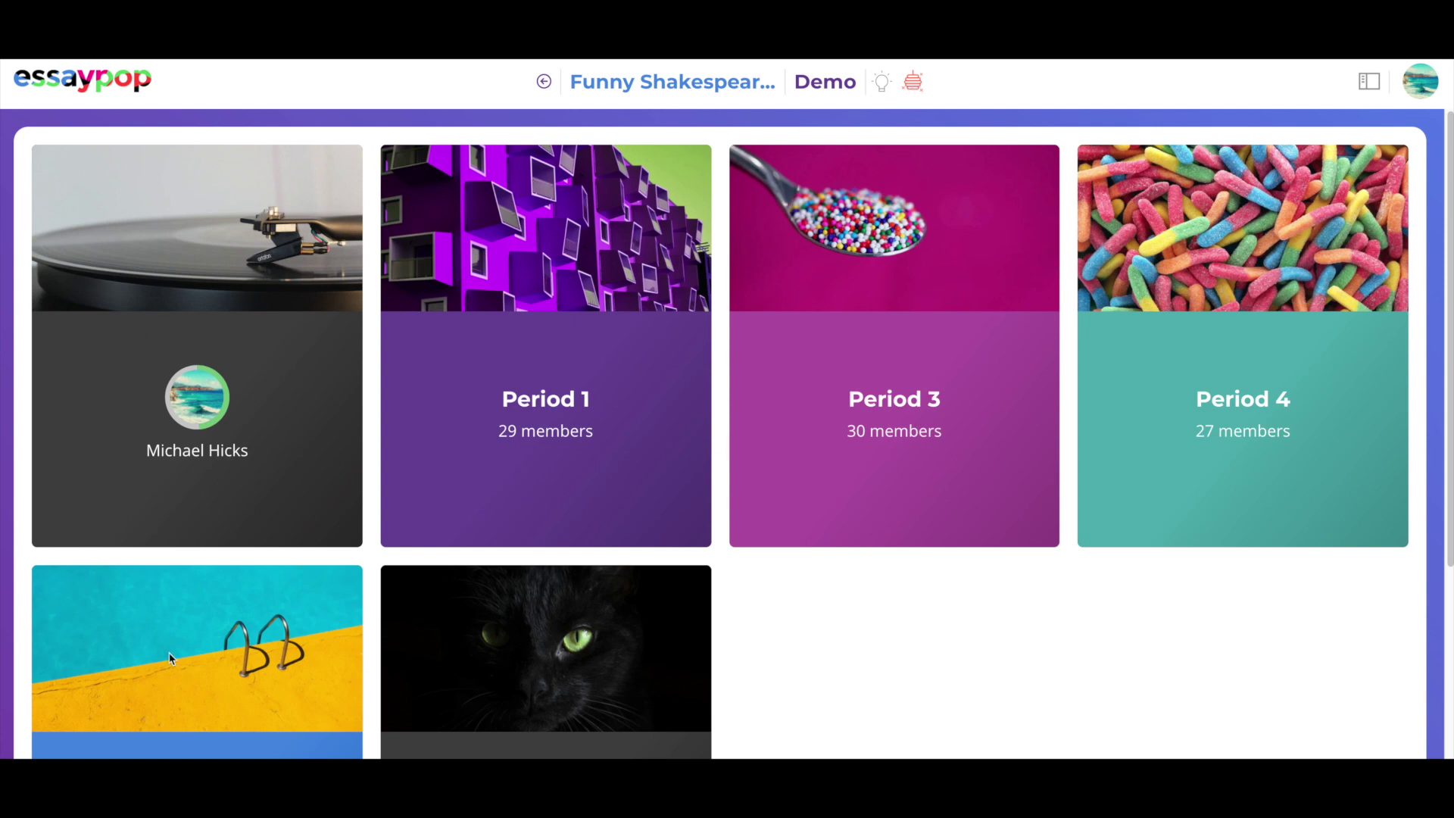
Step: Open the Period 1 group and the assessment of the third student's essay, "What is Love?"
{"action": "left_click", "coordinate": [512, 321]}
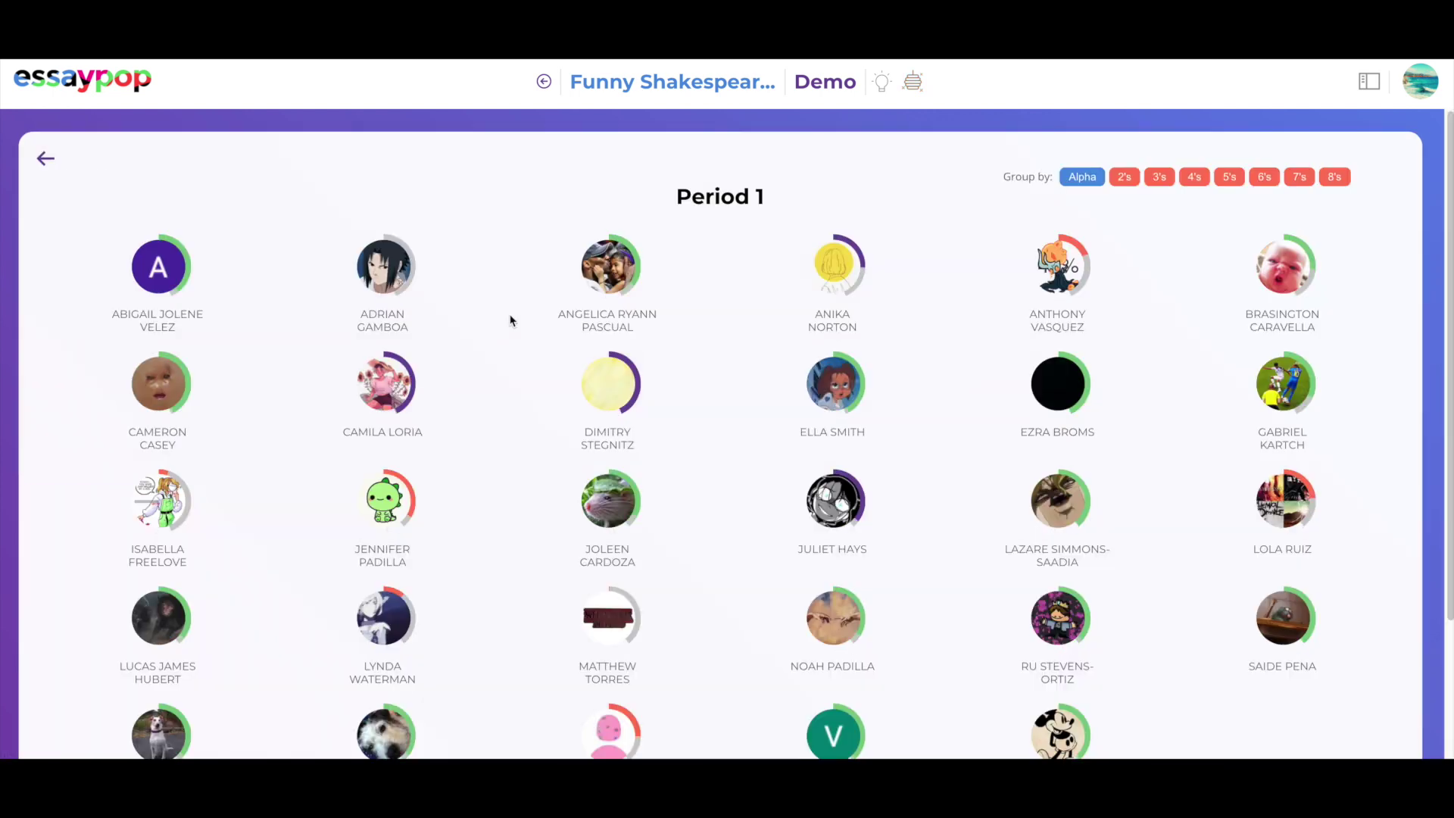
{"action": "left_click", "coordinate": [598, 273]}
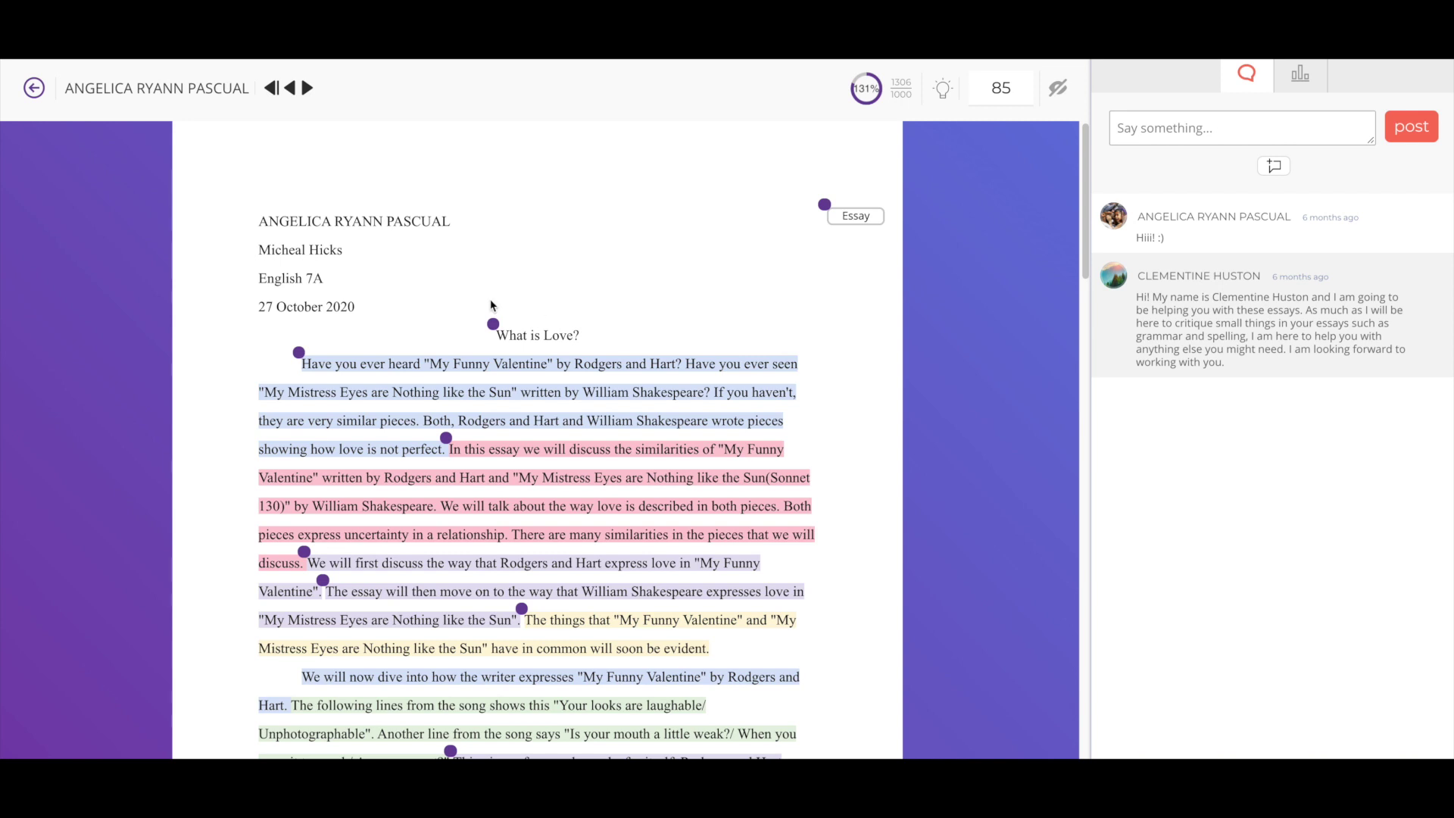
{"action": "left_click", "coordinate": [1300, 79]}
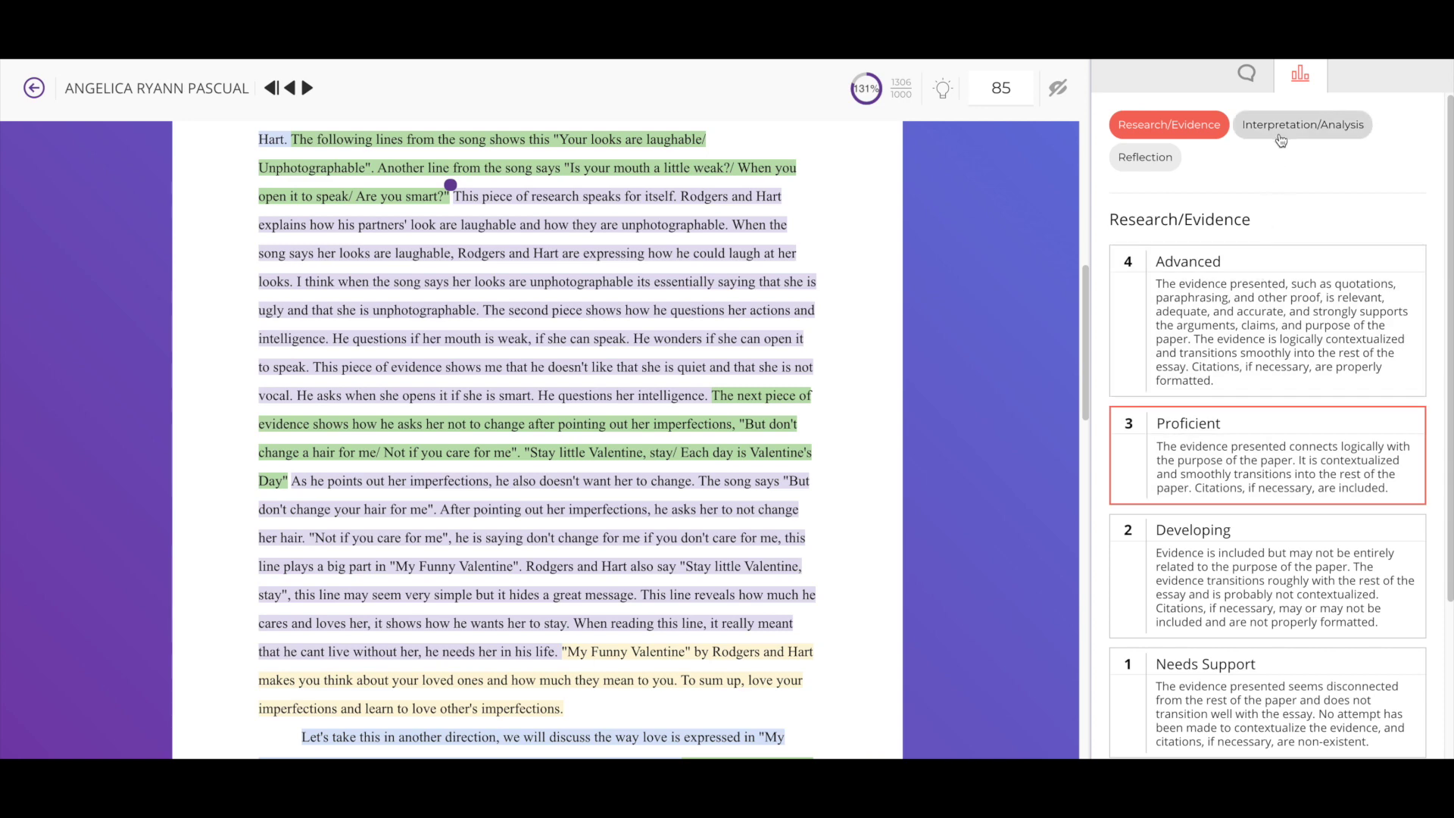
Step: Review the essay's rubric scores for Research/Evidence, Interpretation/Analysis and Reflection along with its closing reflection, and advance to the next student's essay
{"action": "scroll", "coordinate": [1284, 189], "scroll_direction": "down", "scroll_amount": 3}
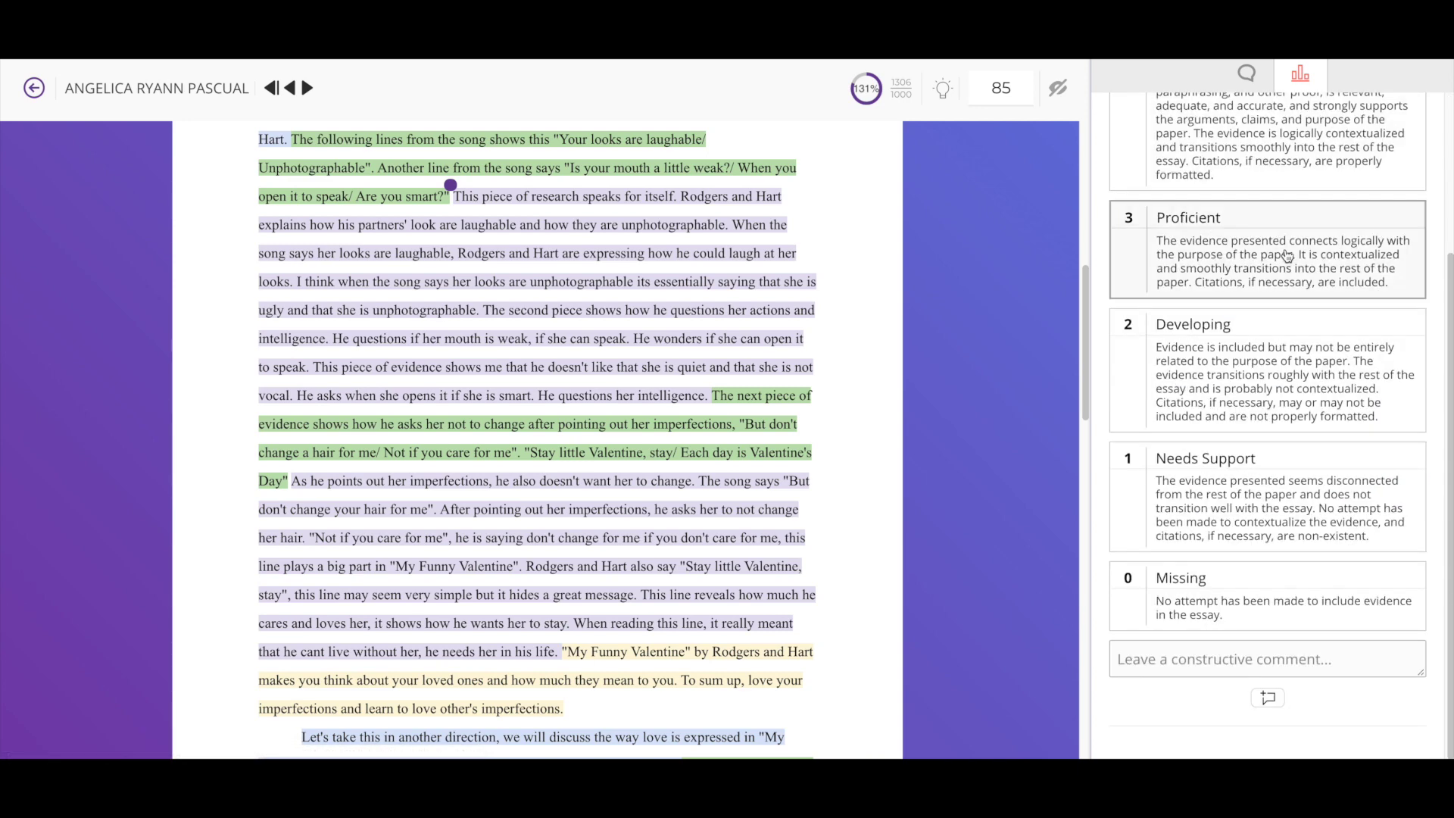
{"action": "scroll", "coordinate": [1287, 182], "scroll_direction": "up", "scroll_amount": 3}
{"action": "left_click", "coordinate": [1292, 127]}
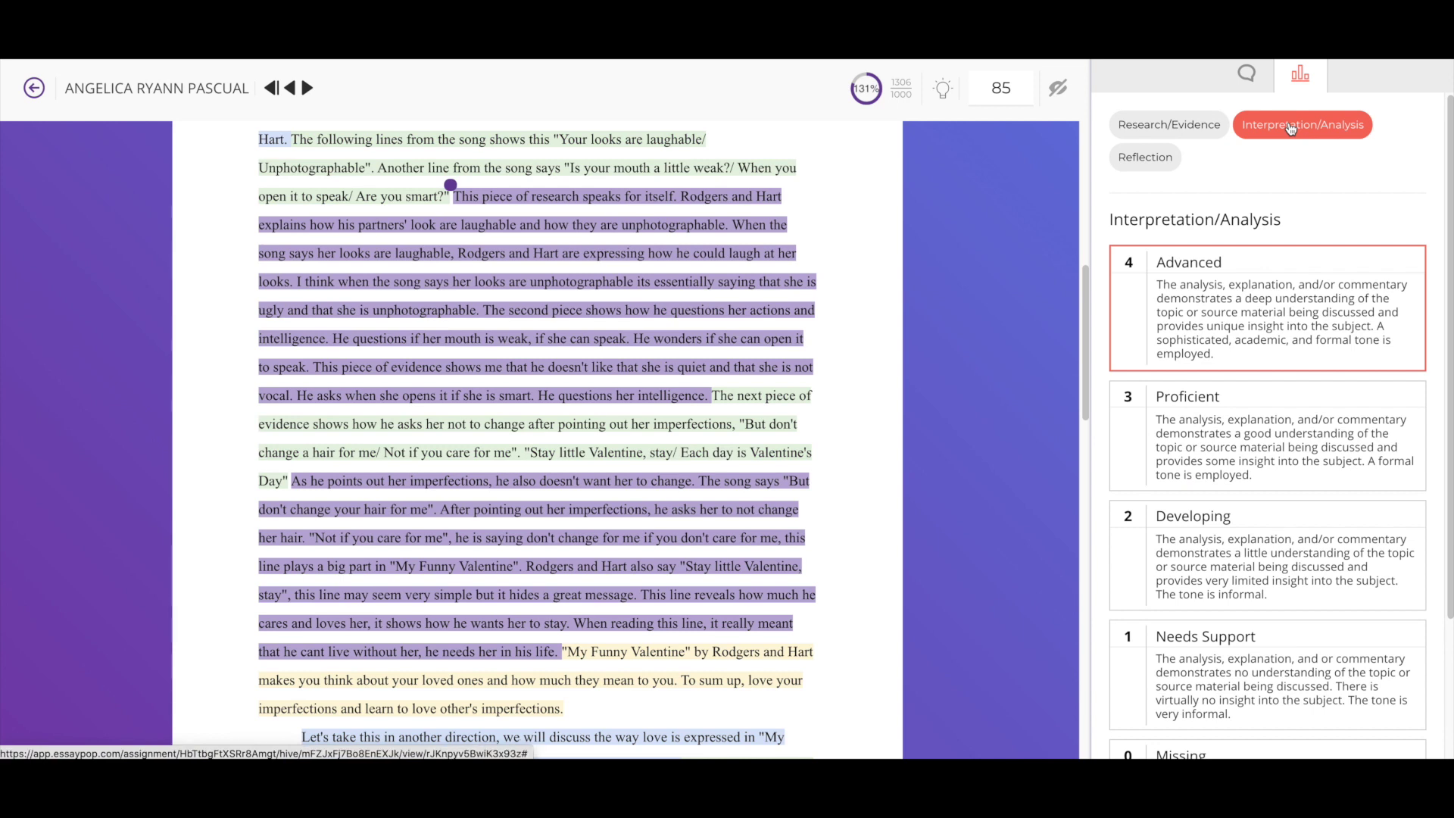
{"action": "left_click", "coordinate": [1146, 161]}
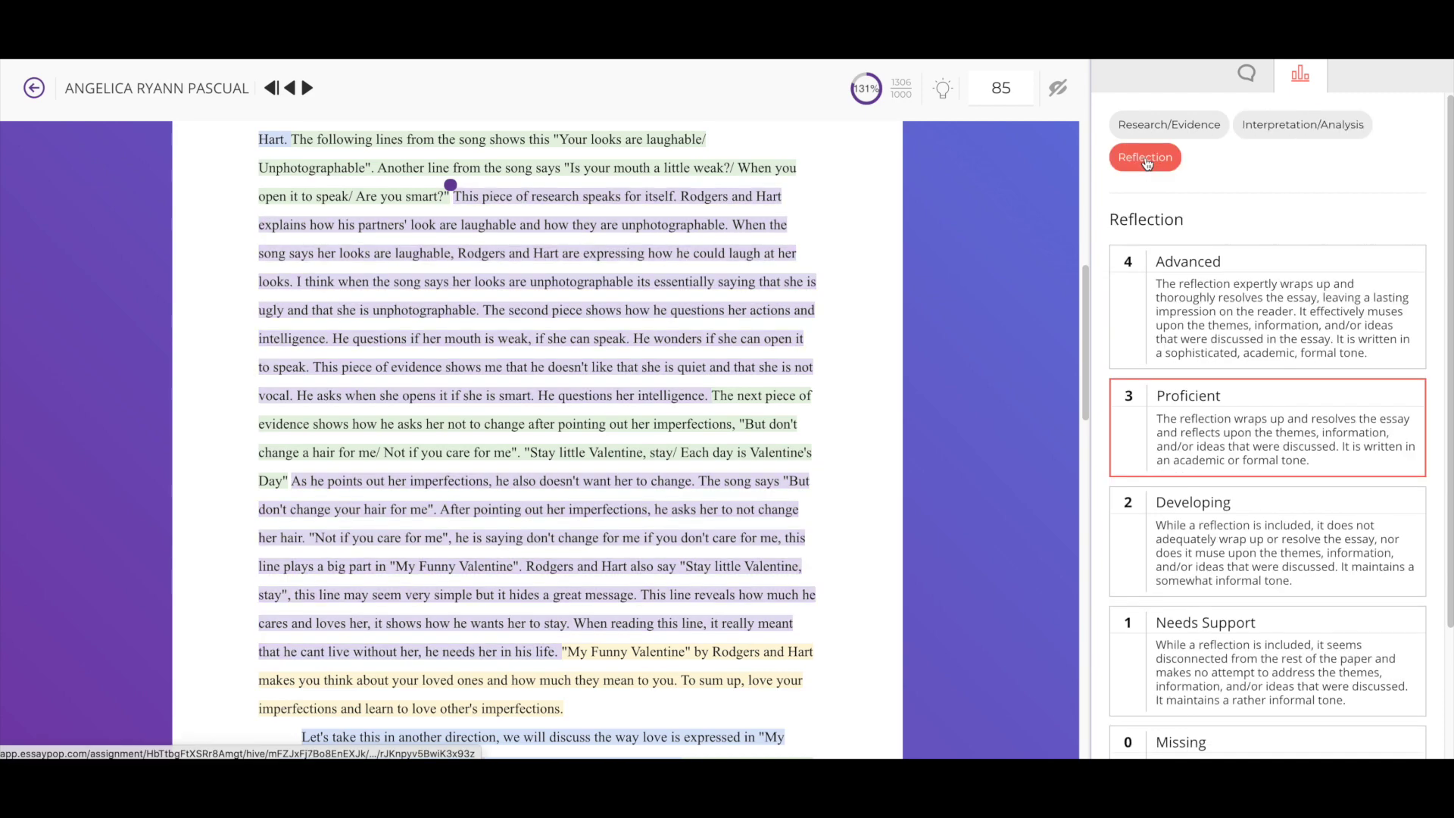
{"action": "scroll", "coordinate": [818, 280], "scroll_direction": "down", "scroll_amount": 16}
{"action": "scroll", "coordinate": [567, 493], "scroll_direction": "down", "scroll_amount": 3}
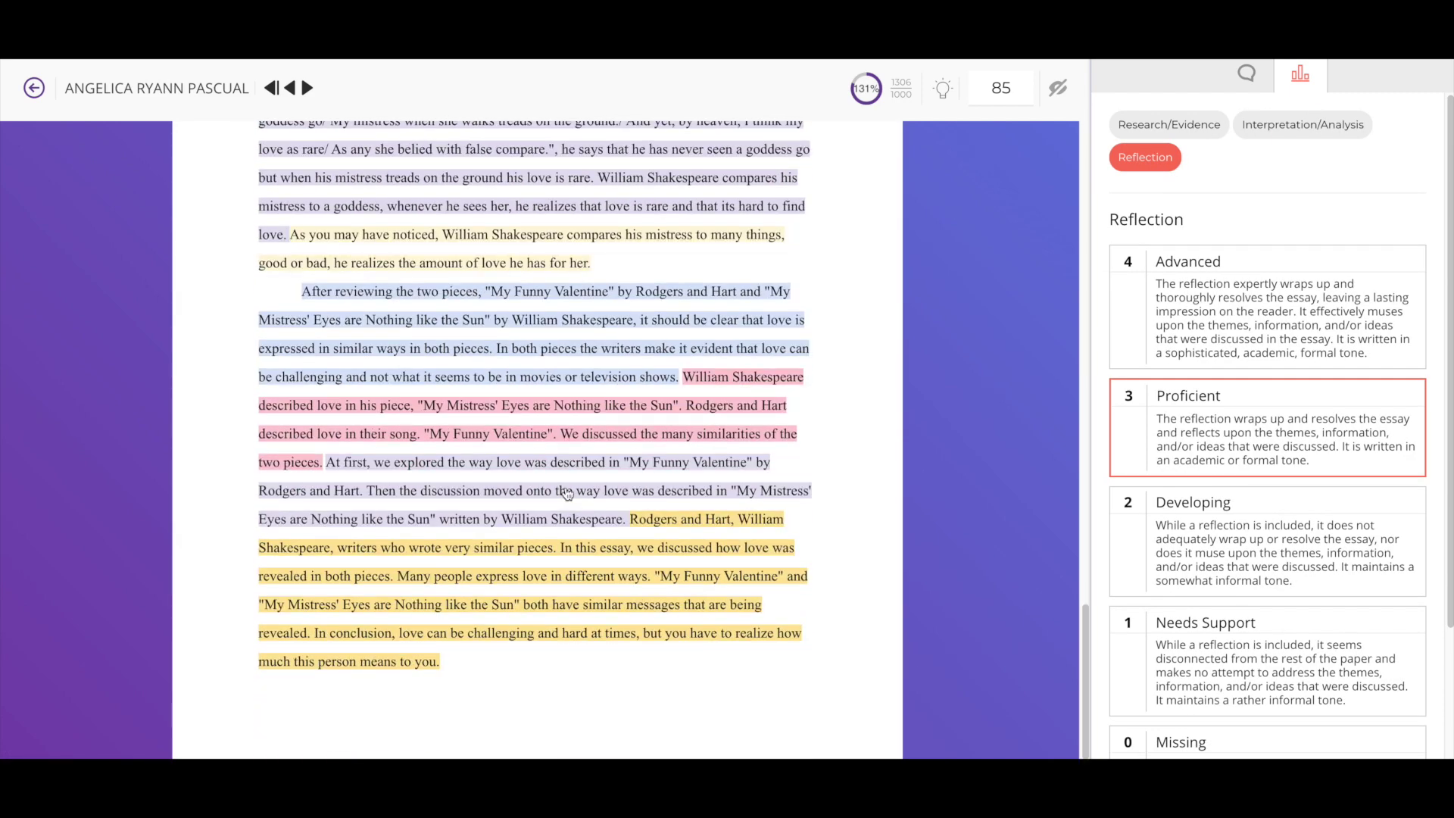
{"action": "left_click", "coordinate": [306, 89]}
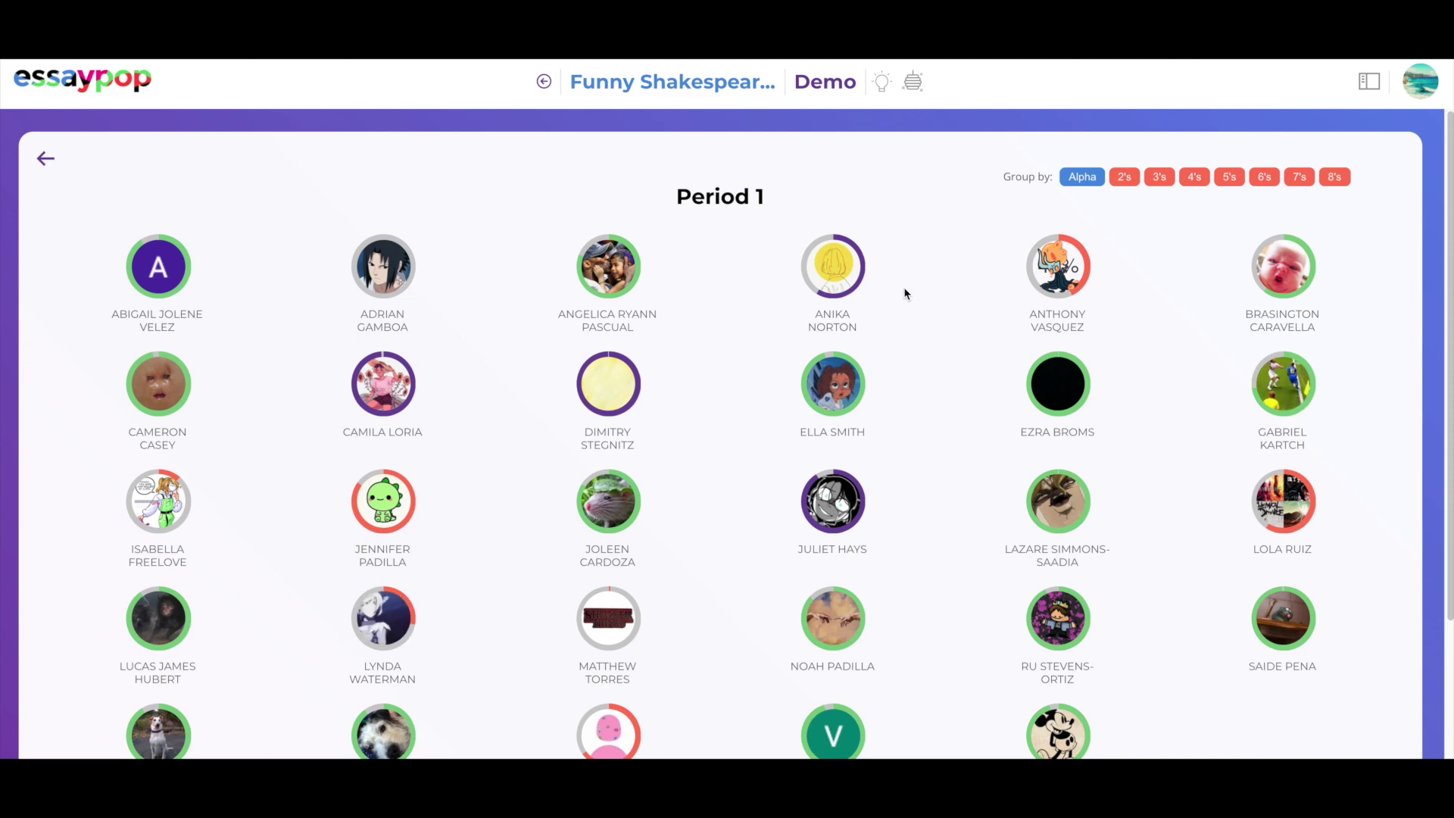
Step: Open the Period 1 assessment report and examine the group average, the top and bottom three students, and the assessment area chart
{"action": "scroll", "coordinate": [906, 293], "scroll_direction": "down", "scroll_amount": 3}
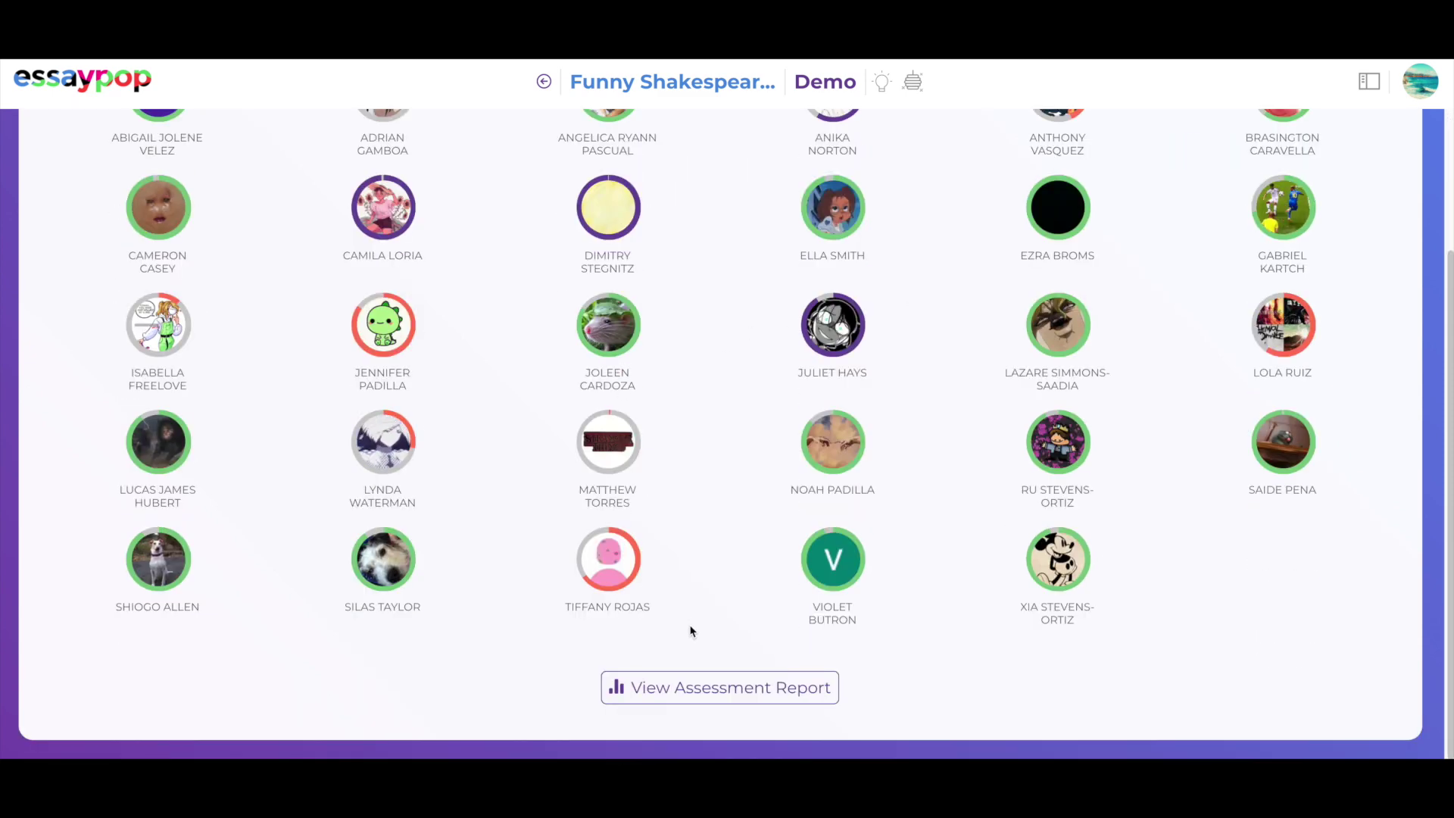
{"action": "left_click", "coordinate": [723, 688]}
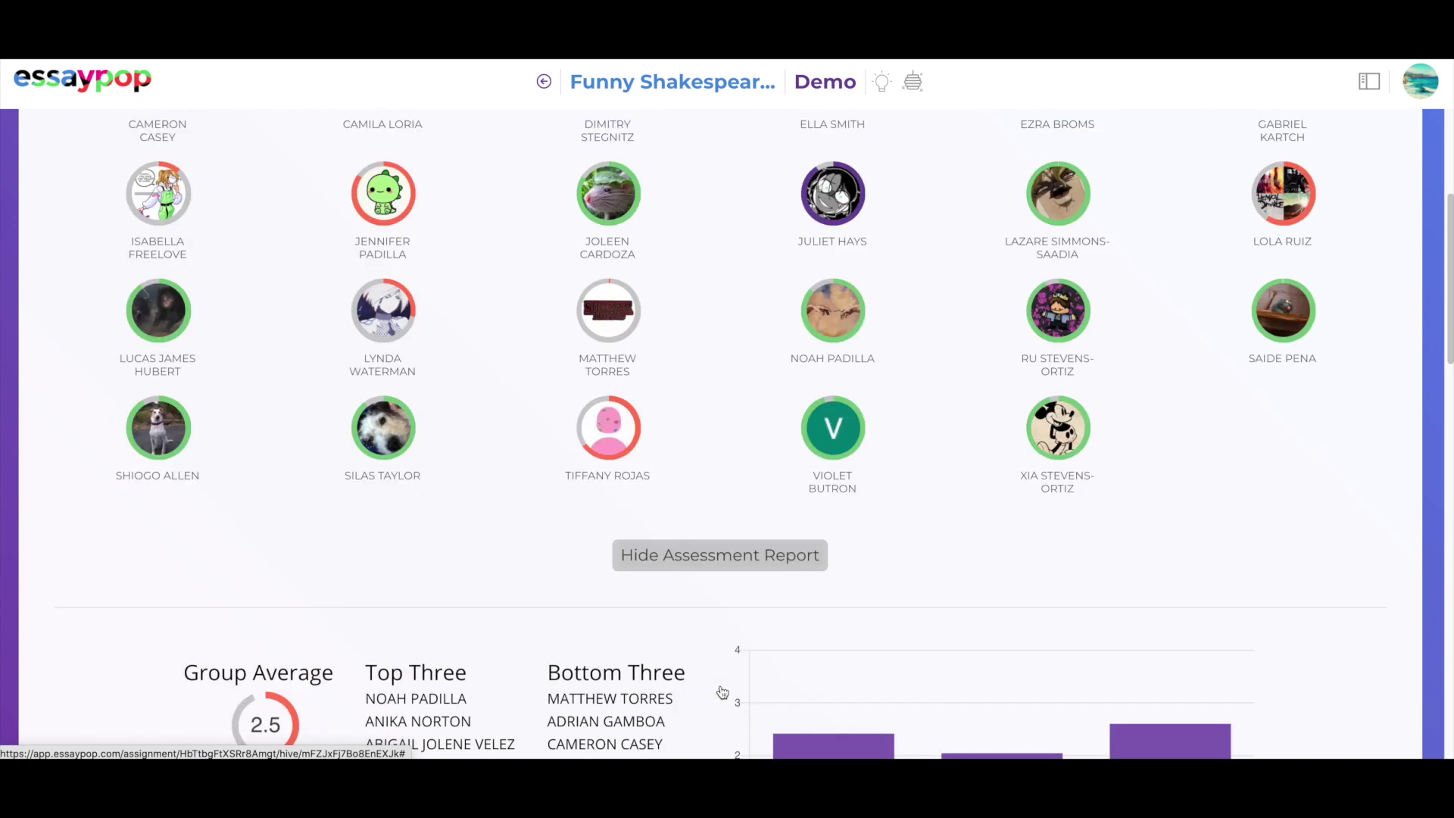
{"action": "scroll", "coordinate": [723, 692], "scroll_direction": "down", "scroll_amount": 2}
{"action": "scroll", "coordinate": [723, 691], "scroll_direction": "down", "scroll_amount": 1}
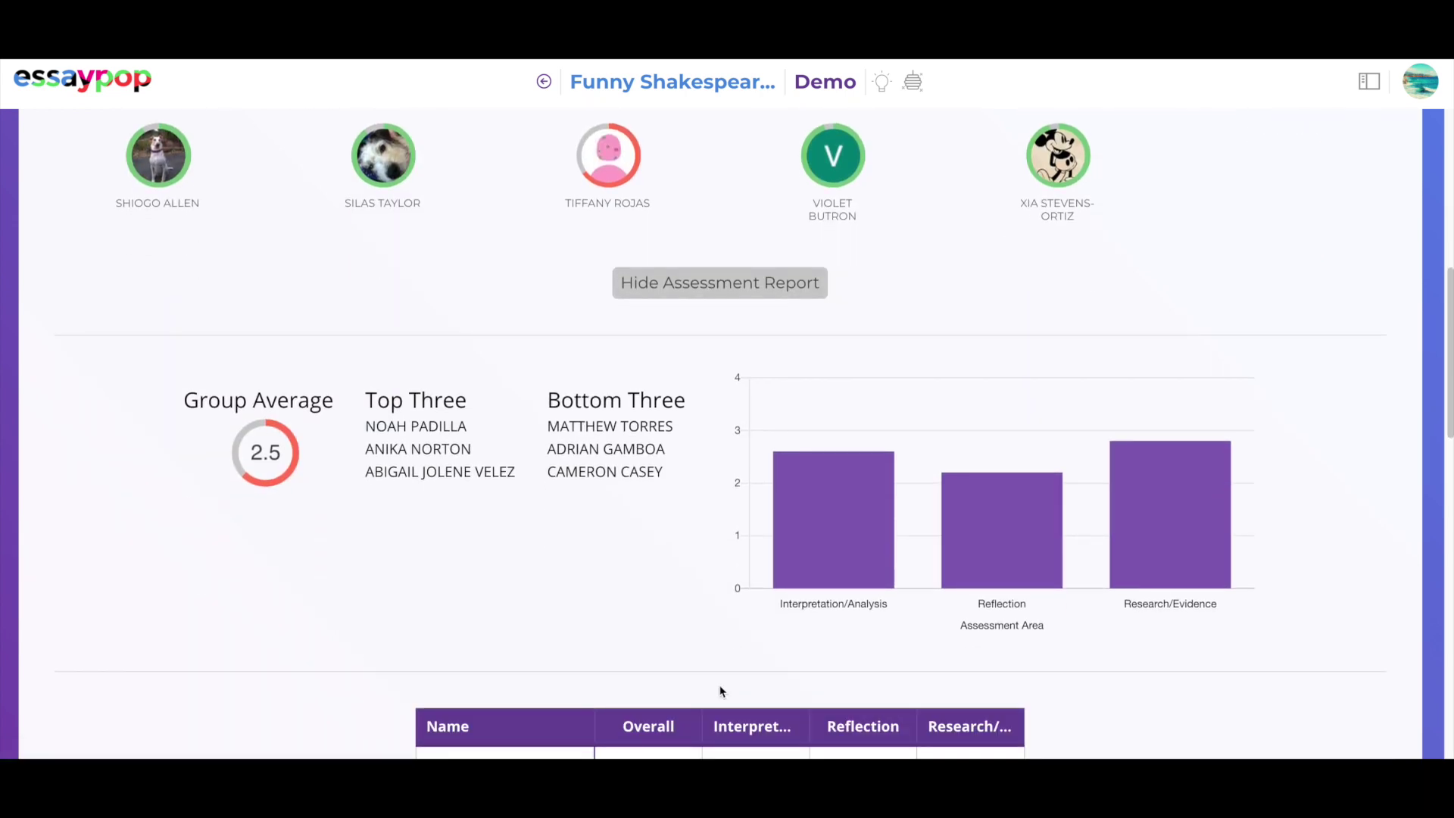
{"action": "scroll", "coordinate": [722, 691], "scroll_direction": "down", "scroll_amount": 1}
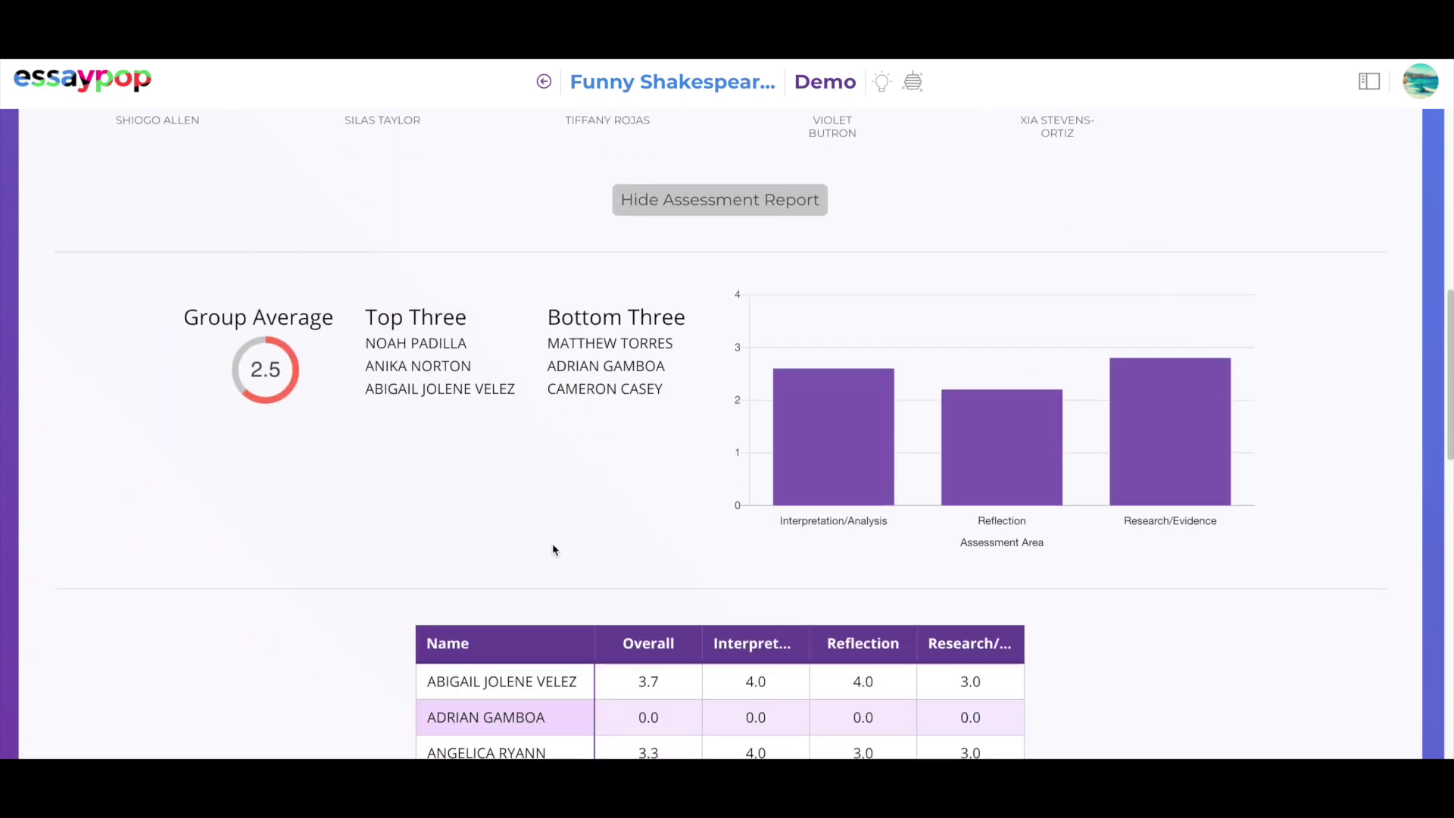
{"action": "scroll", "coordinate": [553, 549], "scroll_direction": "down", "scroll_amount": 1}
{"action": "mouse_move", "coordinate": [832, 381]}
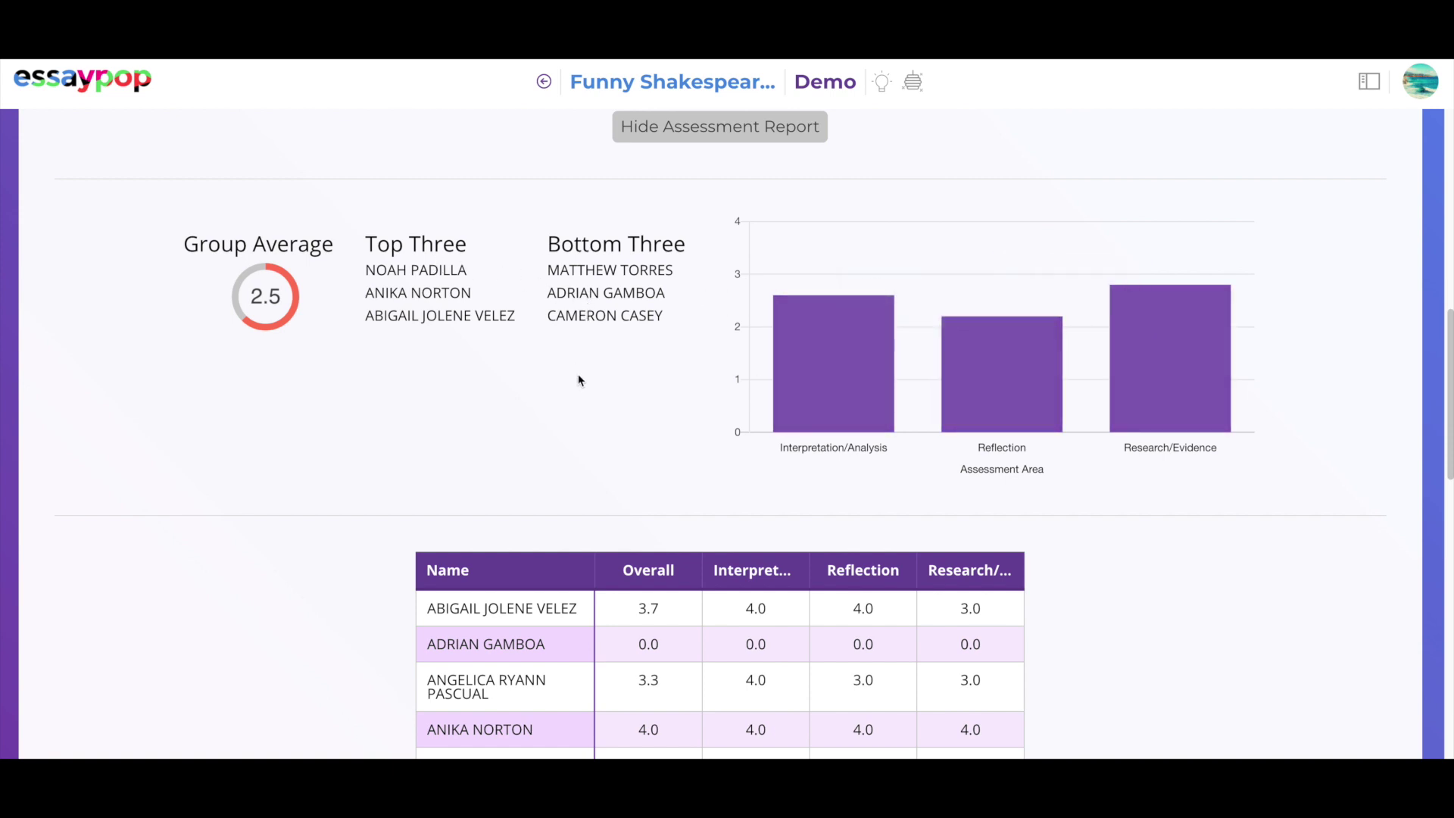
Step: Examine the report's table of each student's overall, interpretation, reflection and research scores
{"action": "scroll", "coordinate": [579, 377], "scroll_direction": "down", "scroll_amount": 1}
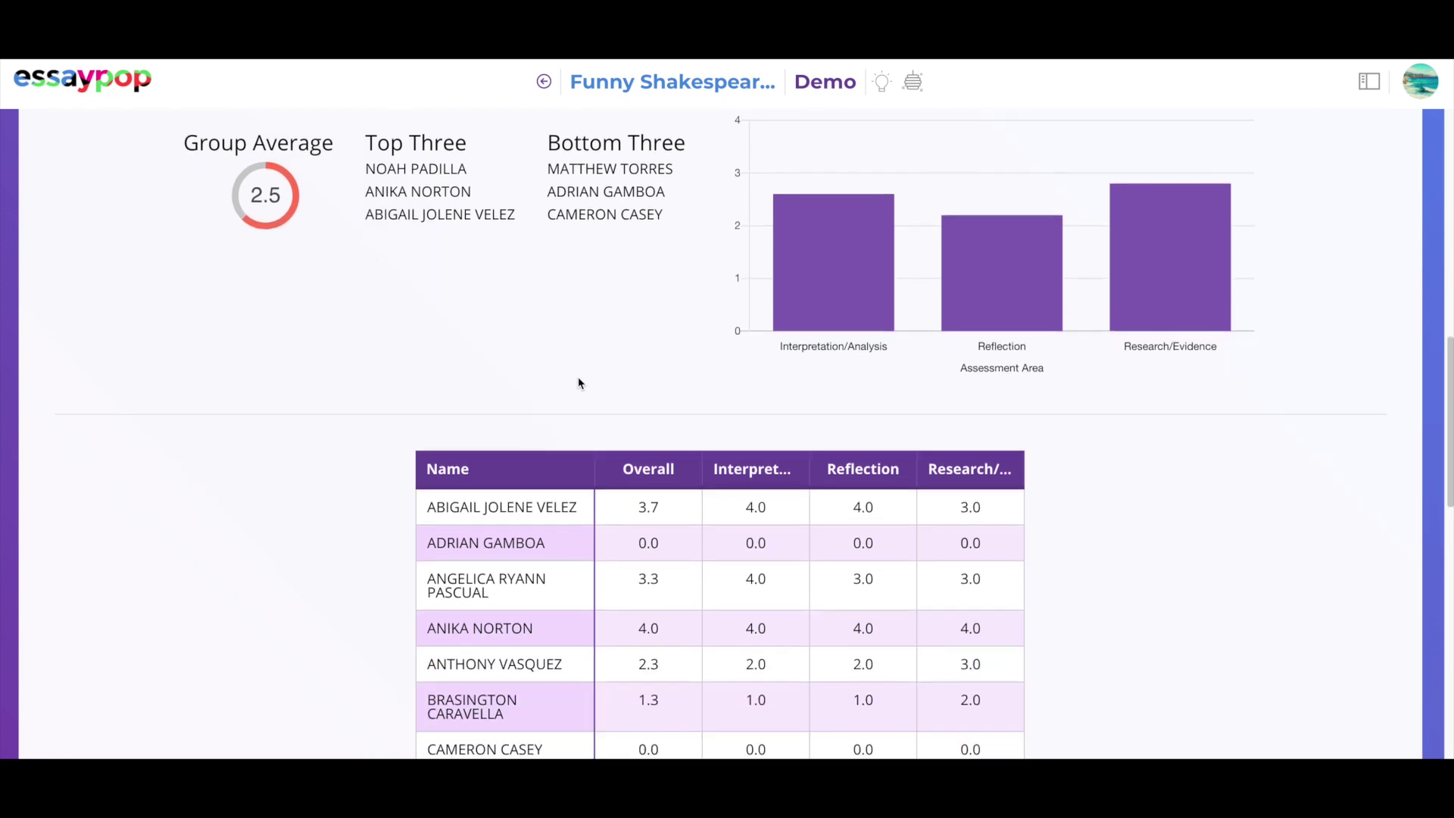
{"action": "scroll", "coordinate": [580, 382], "scroll_direction": "down", "scroll_amount": 1}
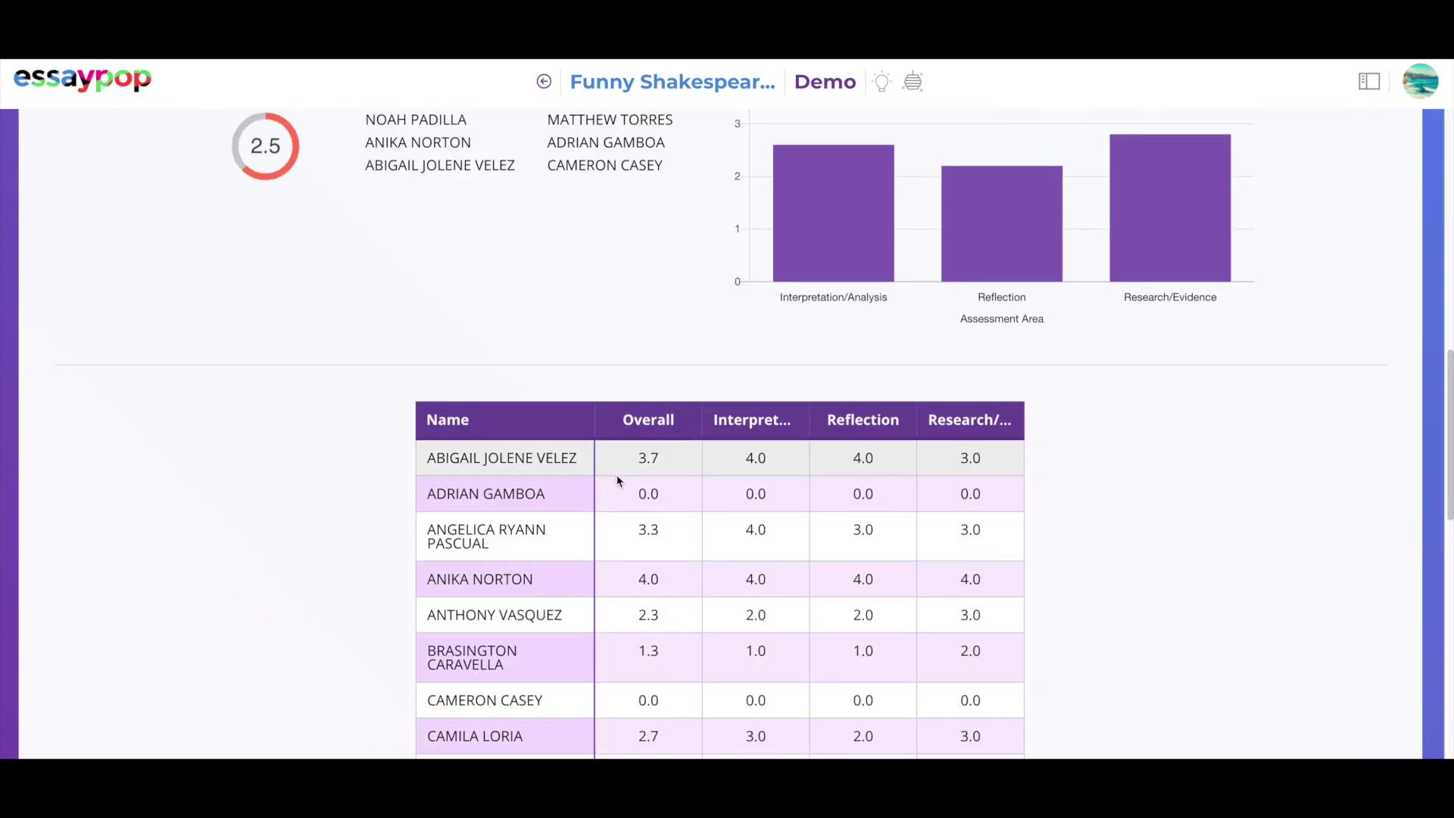
{"action": "scroll", "coordinate": [617, 481], "scroll_direction": "down", "scroll_amount": 3}
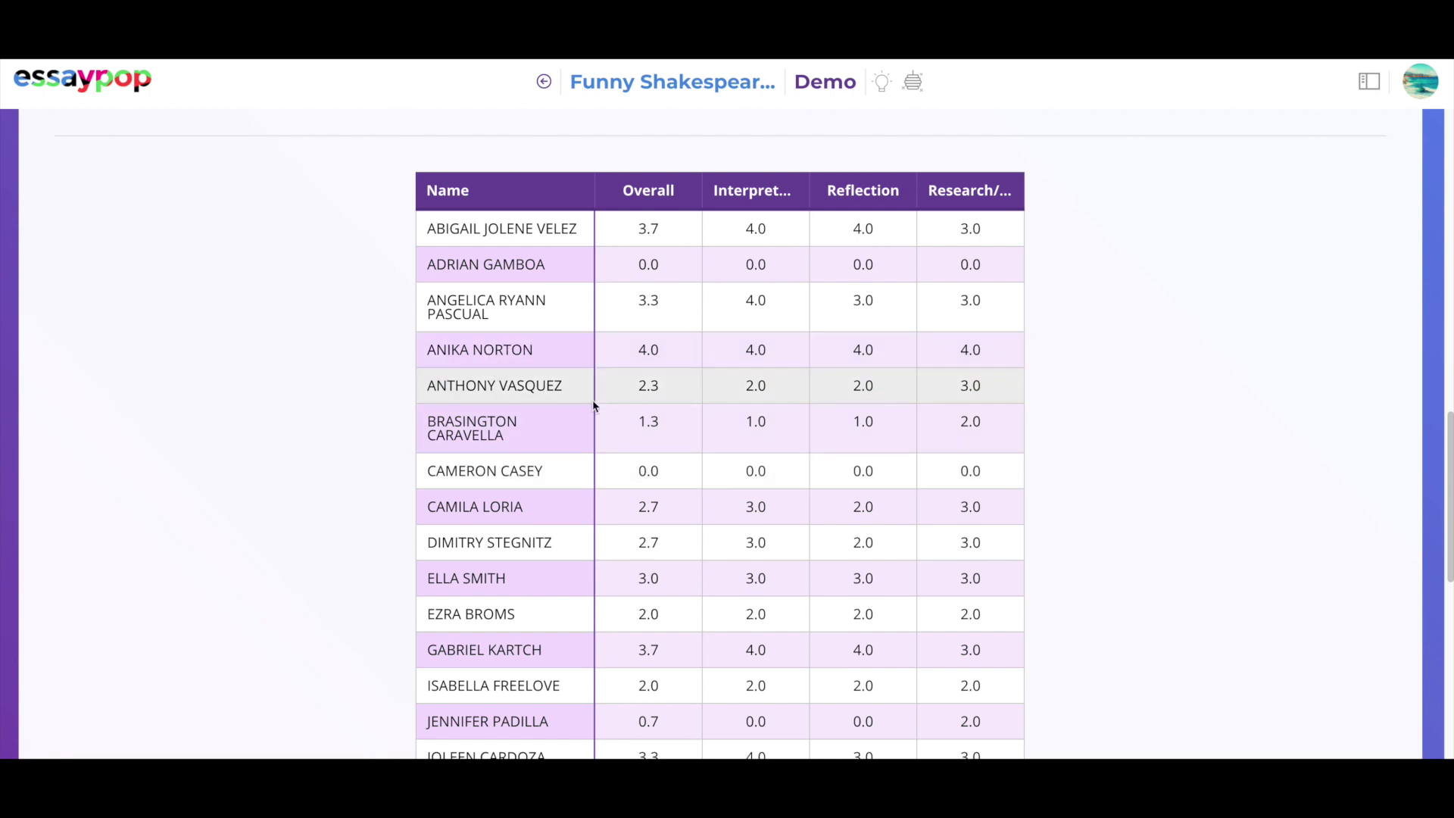
Step: Leave the Period 1 report, open the overall assessment page, and examine the assignment trend line and the averages per assessment area
{"action": "scroll", "coordinate": [594, 406], "scroll_direction": "down", "scroll_amount": 2}
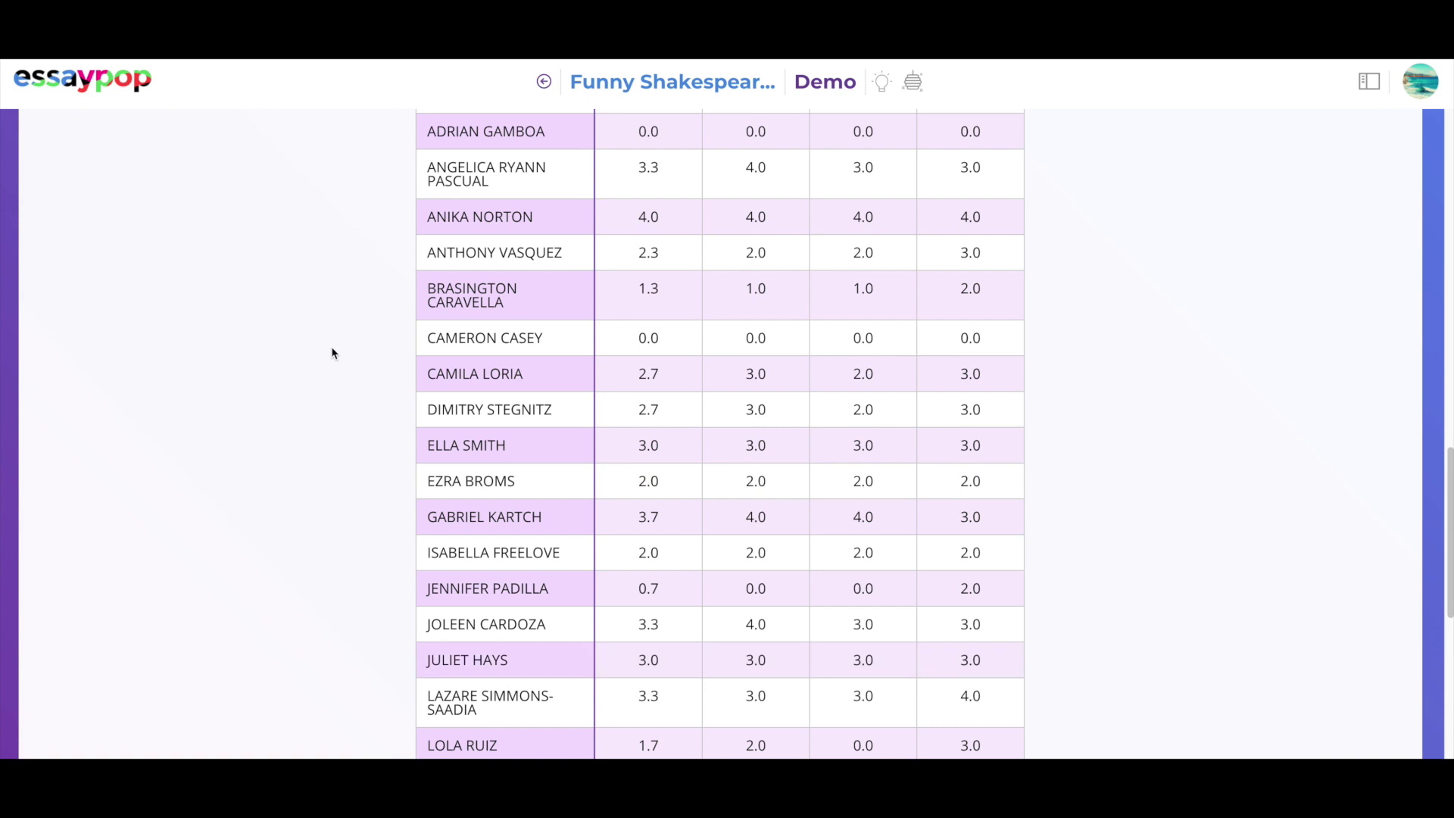
{"action": "left_click", "coordinate": [72, 84]}
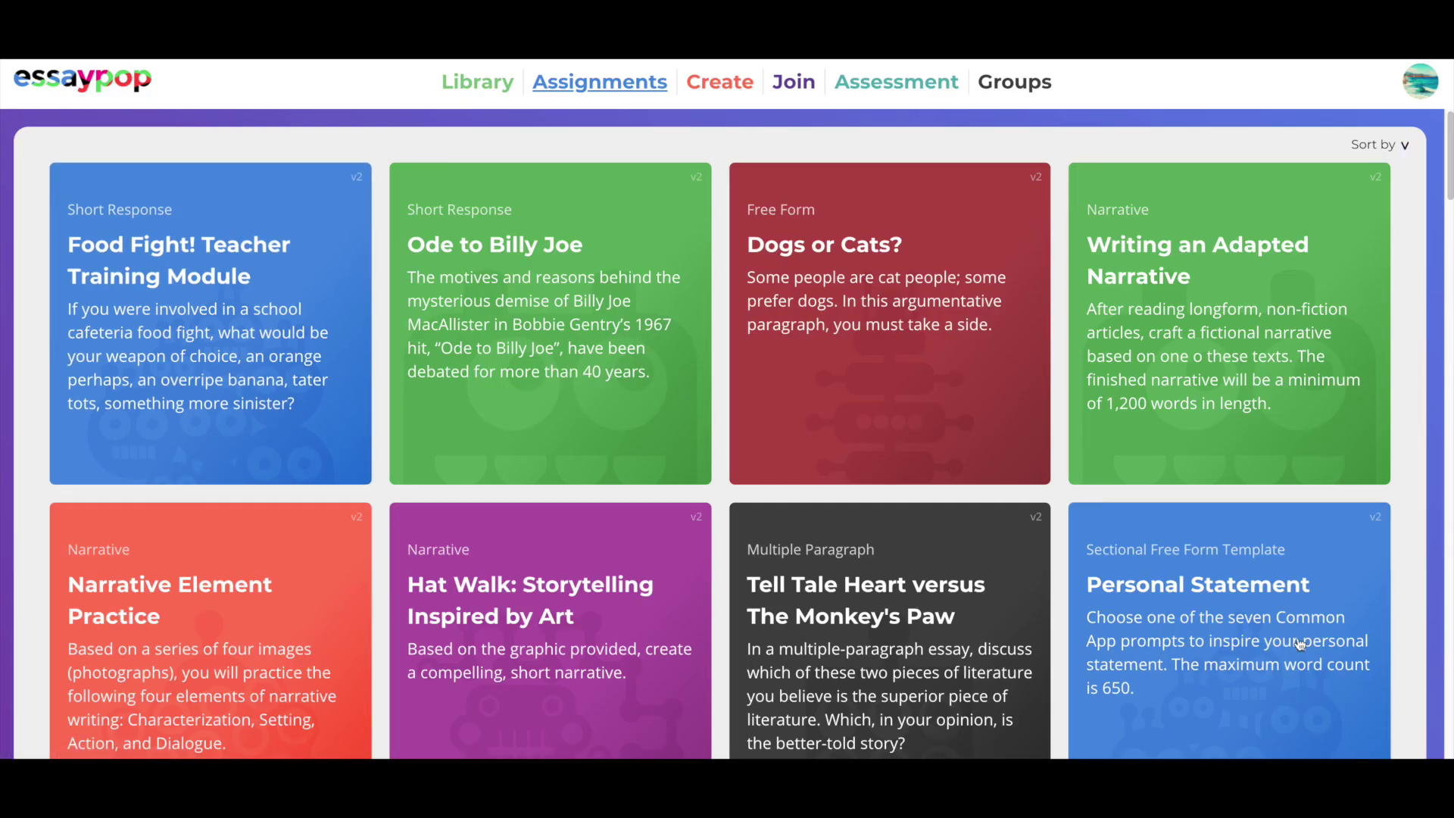
{"action": "left_click", "coordinate": [907, 87]}
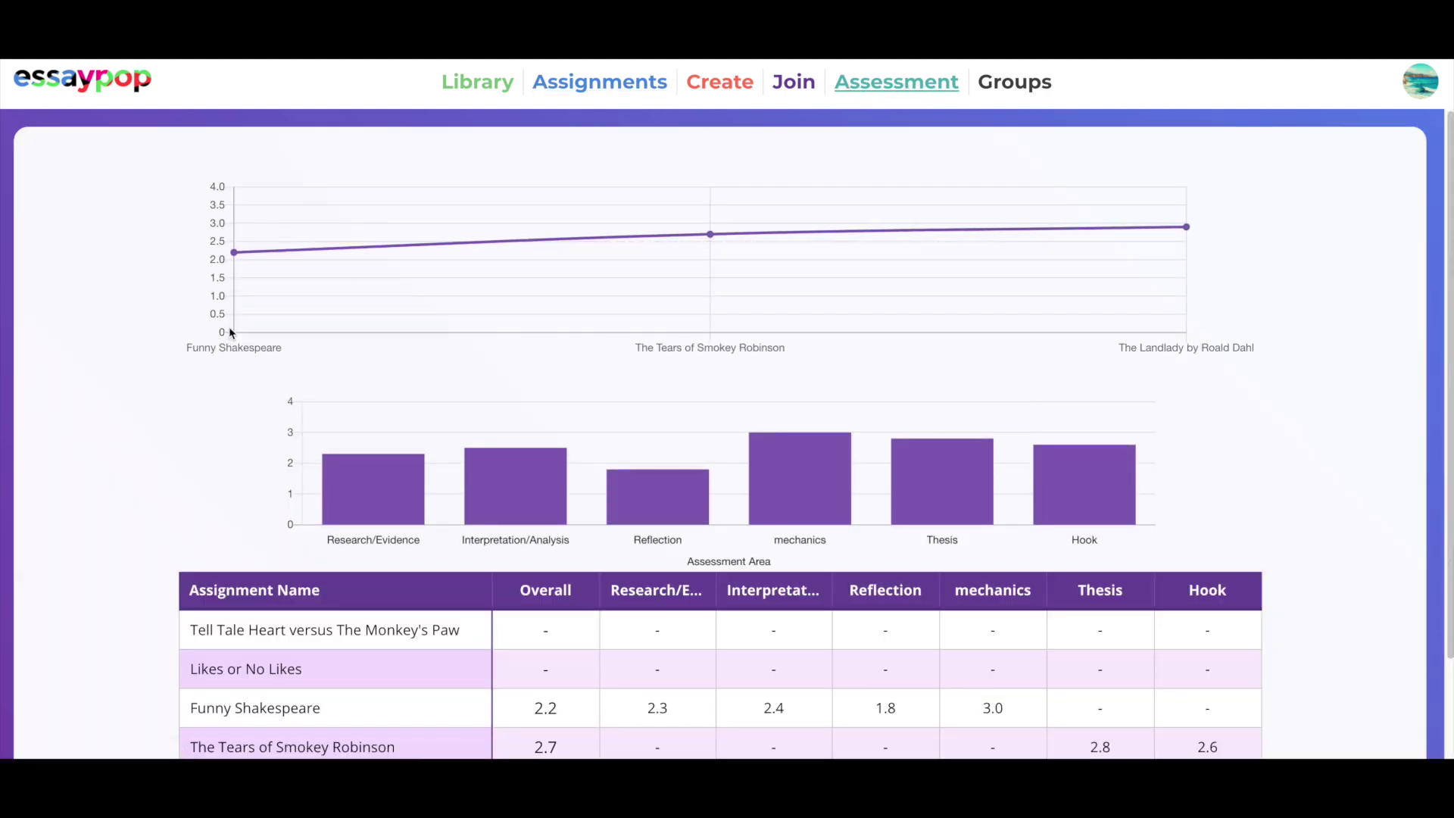
{"action": "scroll", "coordinate": [445, 327], "scroll_direction": "down", "scroll_amount": 1}
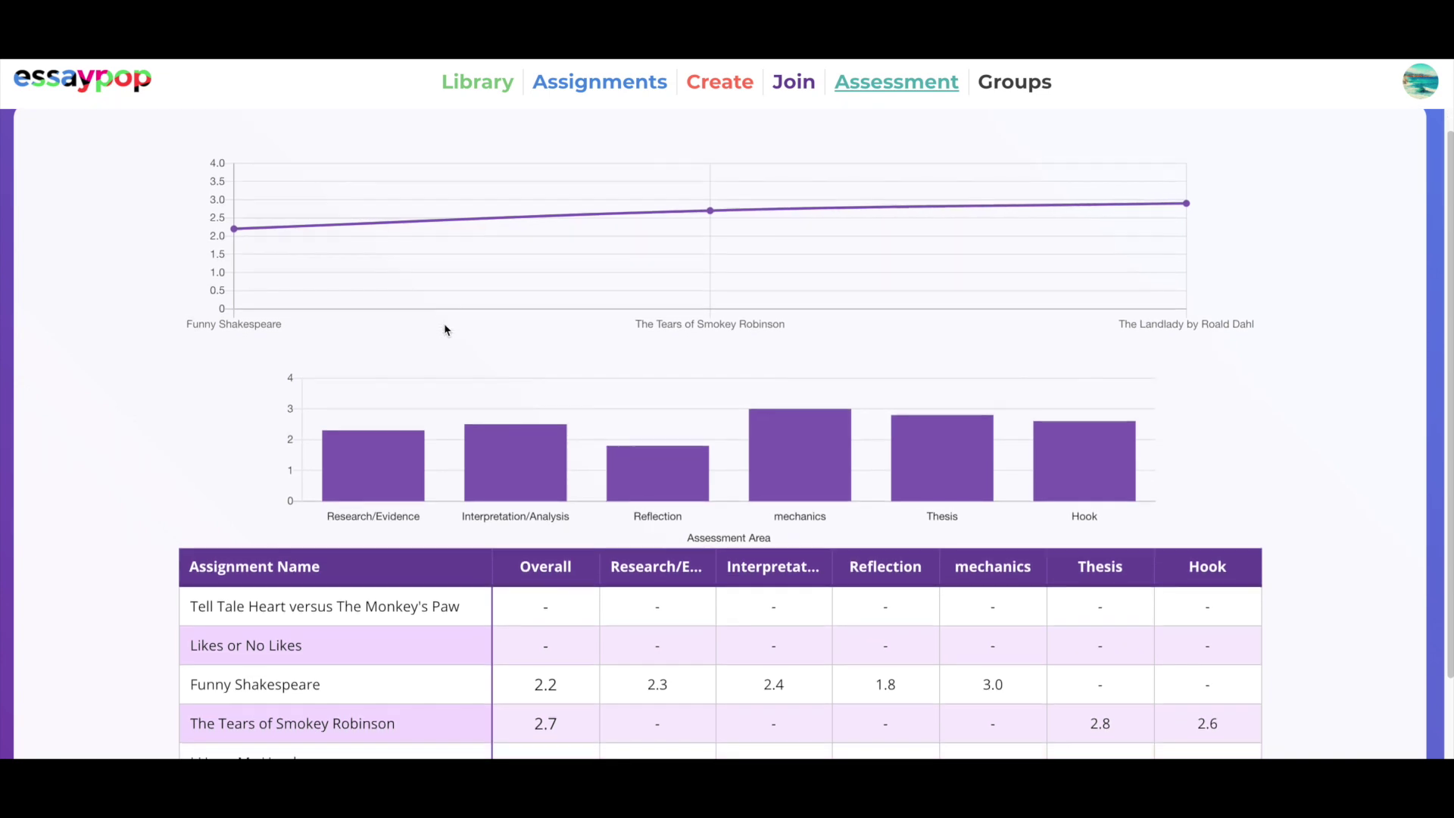
{"action": "scroll", "coordinate": [444, 330], "scroll_direction": "down", "scroll_amount": 3}
{"action": "scroll", "coordinate": [445, 329], "scroll_direction": "up", "scroll_amount": 3}
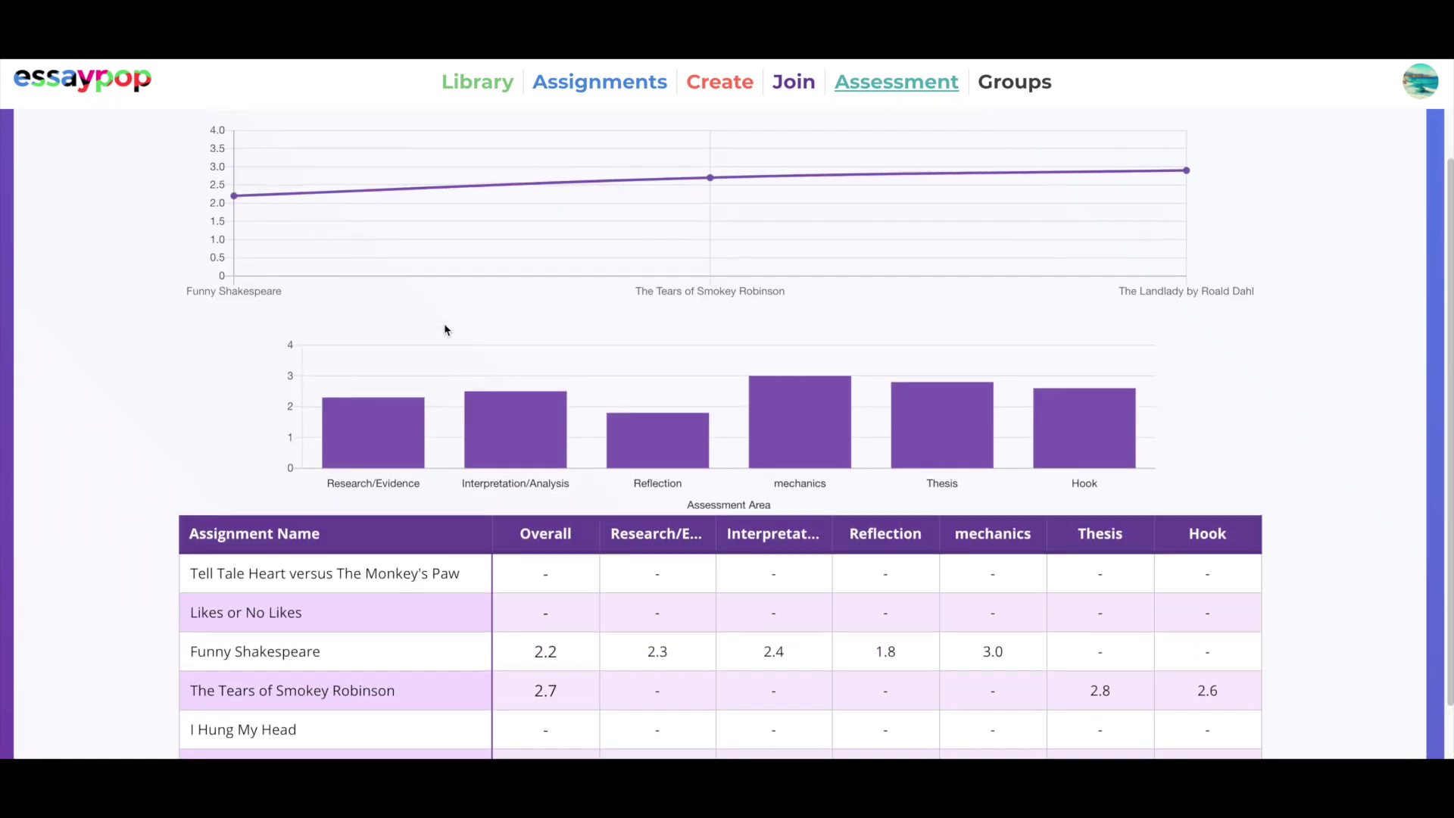
{"action": "mouse_move", "coordinate": [533, 486]}
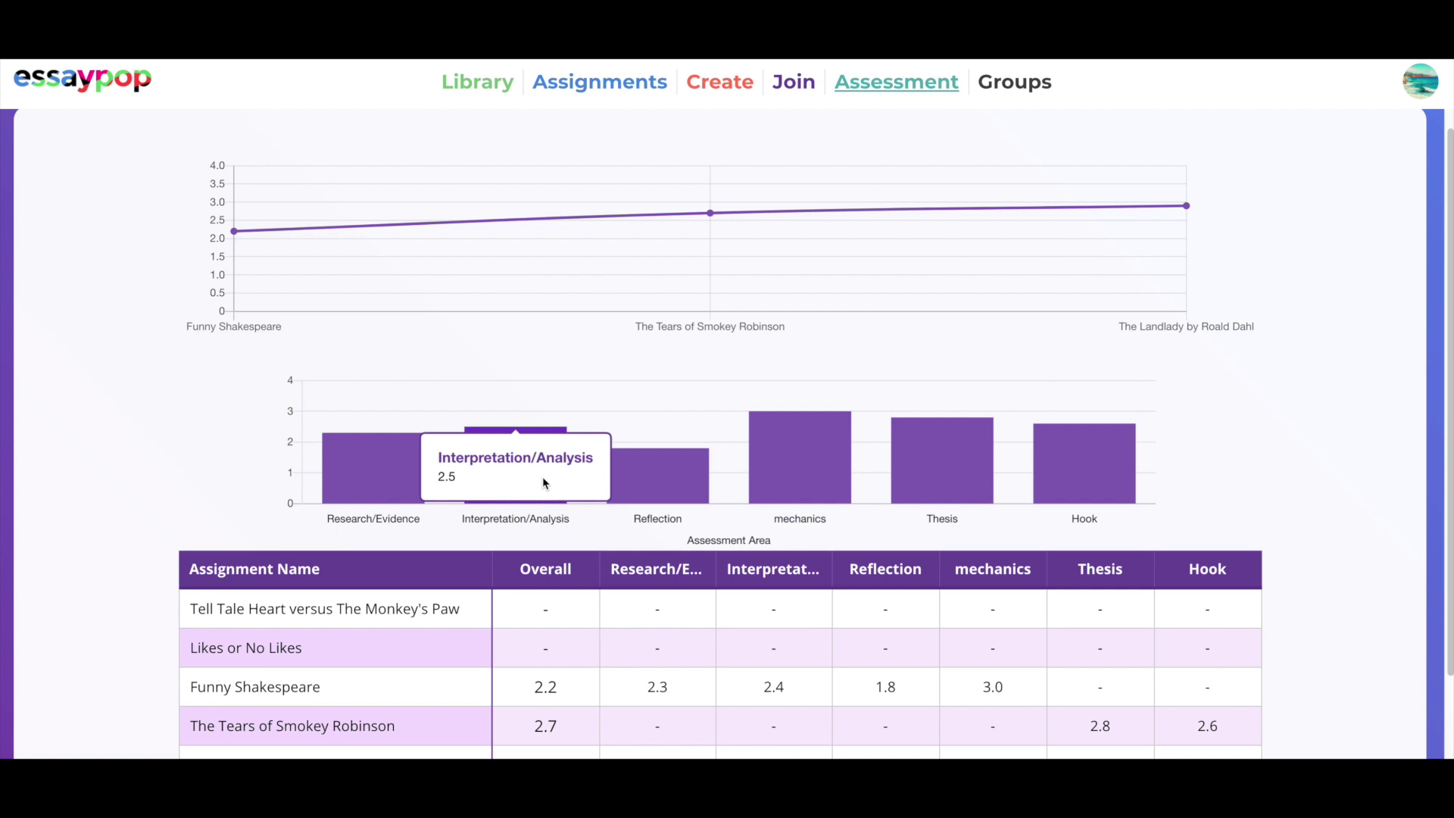
{"action": "mouse_move", "coordinate": [764, 461]}
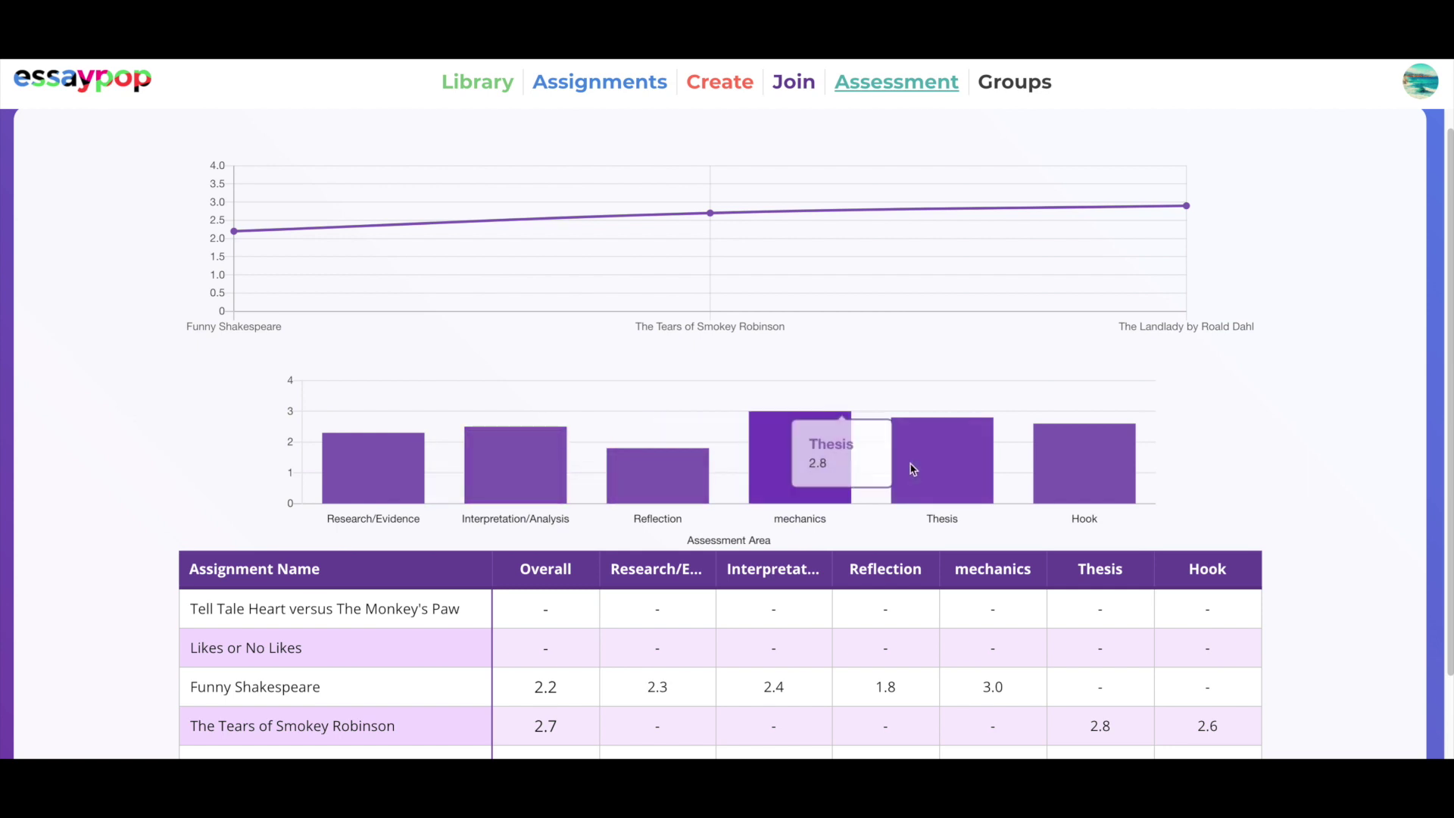
{"action": "mouse_move", "coordinate": [1058, 473]}
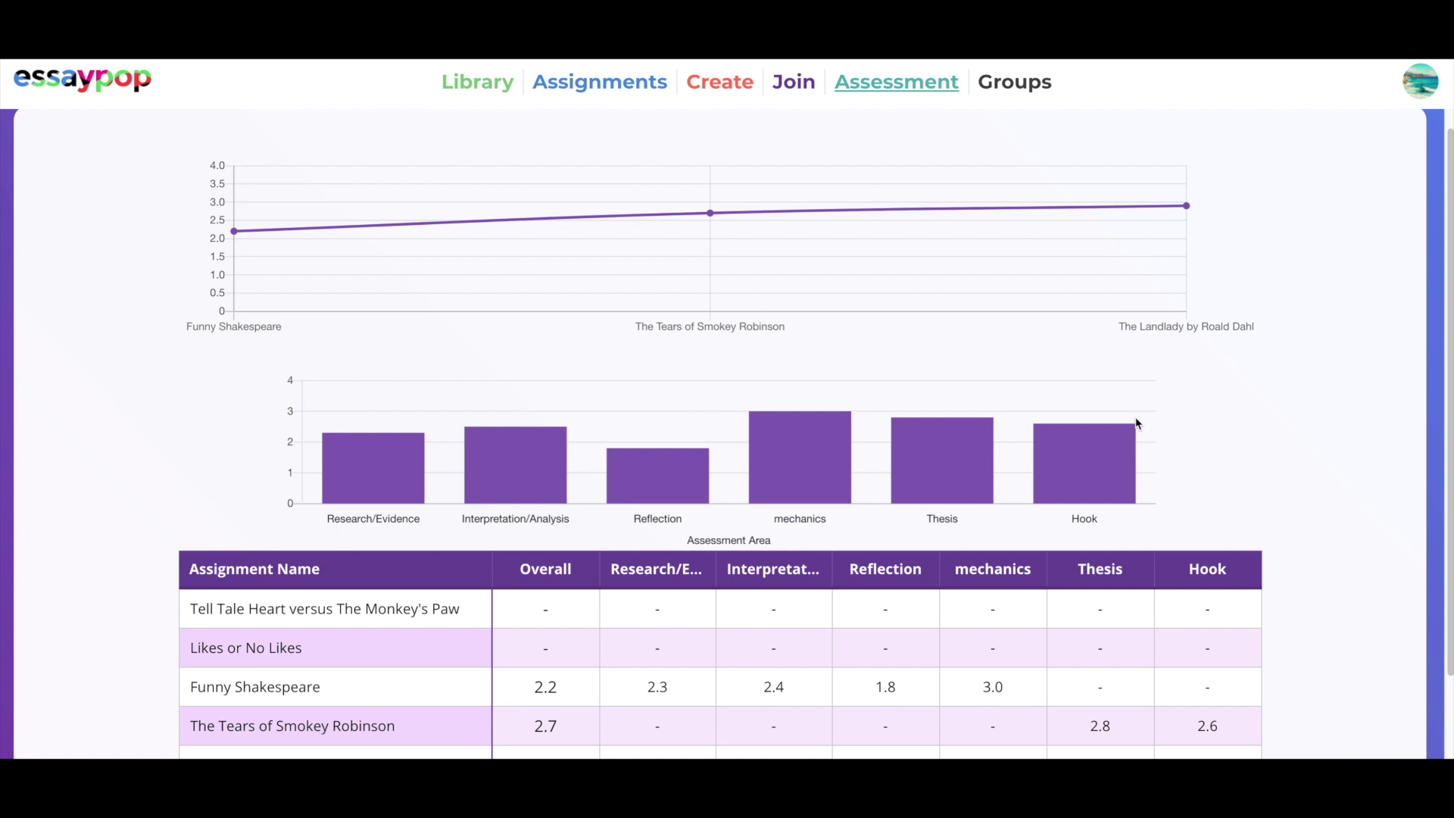
Step: Expand Funny Shakespeare and its Period 1 group in the assignment table to review the scores by class and by student
{"action": "scroll", "coordinate": [1140, 351], "scroll_direction": "down", "scroll_amount": 3}
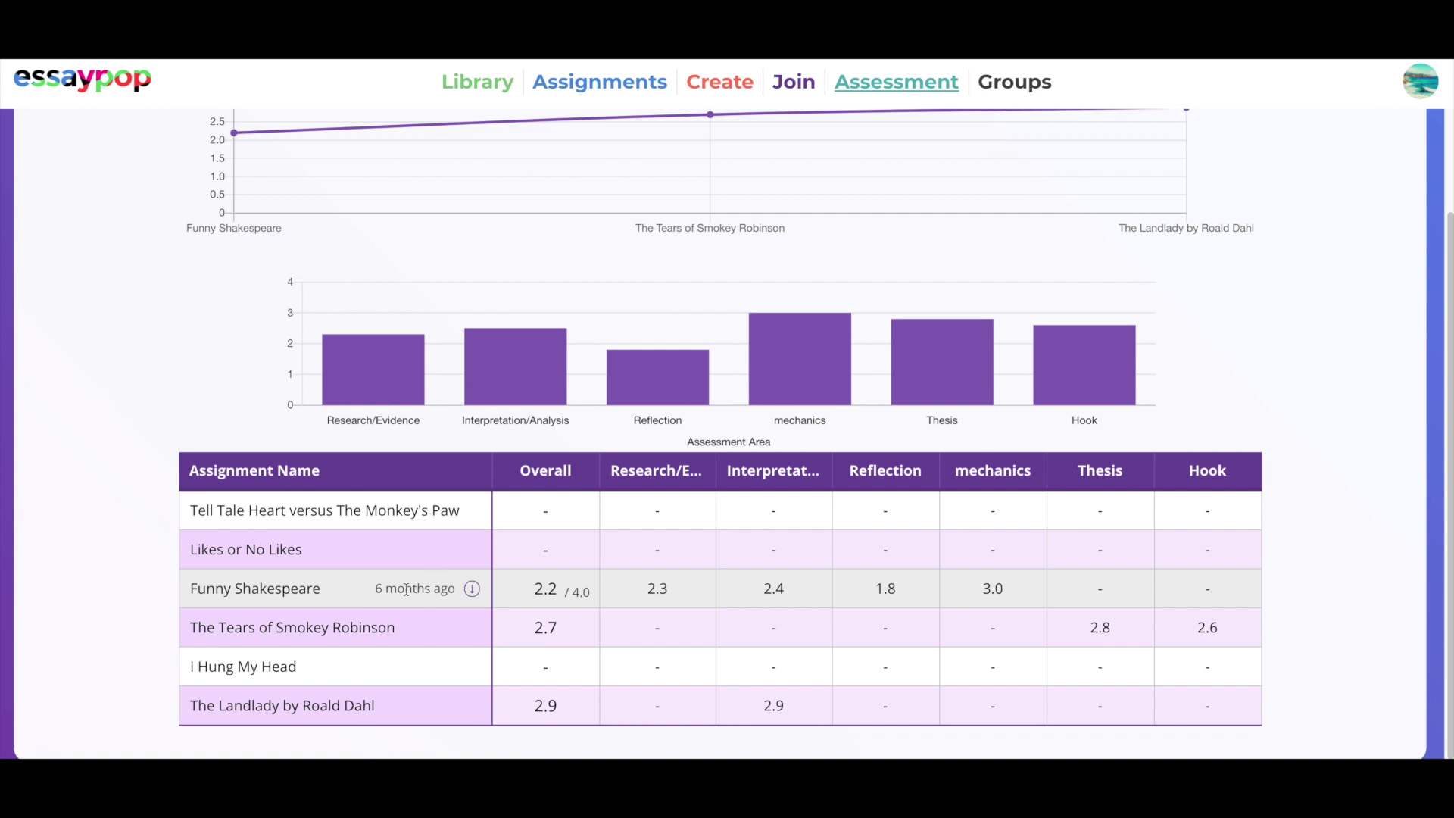
{"action": "left_click", "coordinate": [471, 589]}
{"action": "scroll", "coordinate": [471, 596], "scroll_direction": "down", "scroll_amount": 1}
{"action": "scroll", "coordinate": [471, 595], "scroll_direction": "down", "scroll_amount": 1}
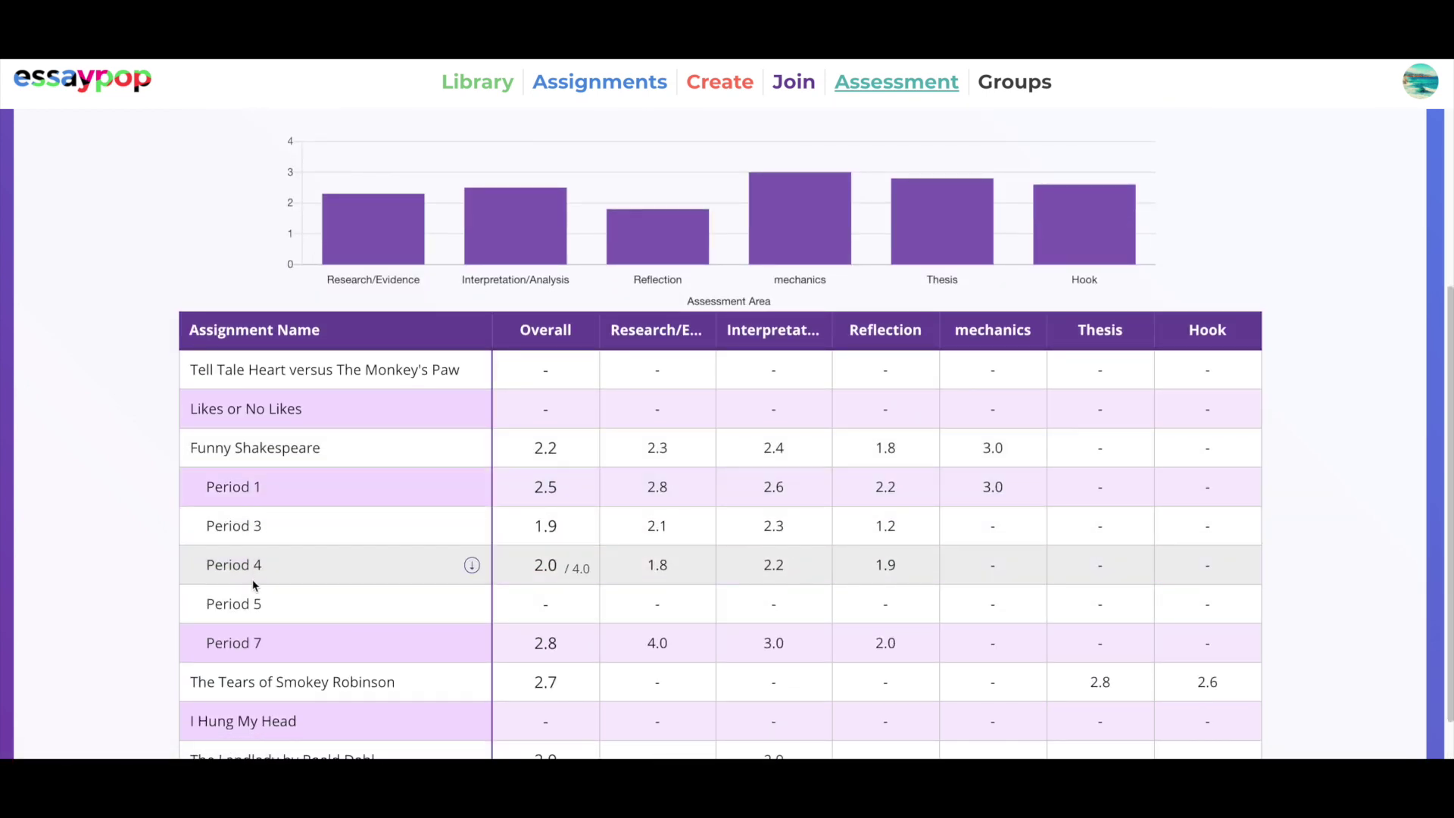
{"action": "left_click", "coordinate": [471, 488]}
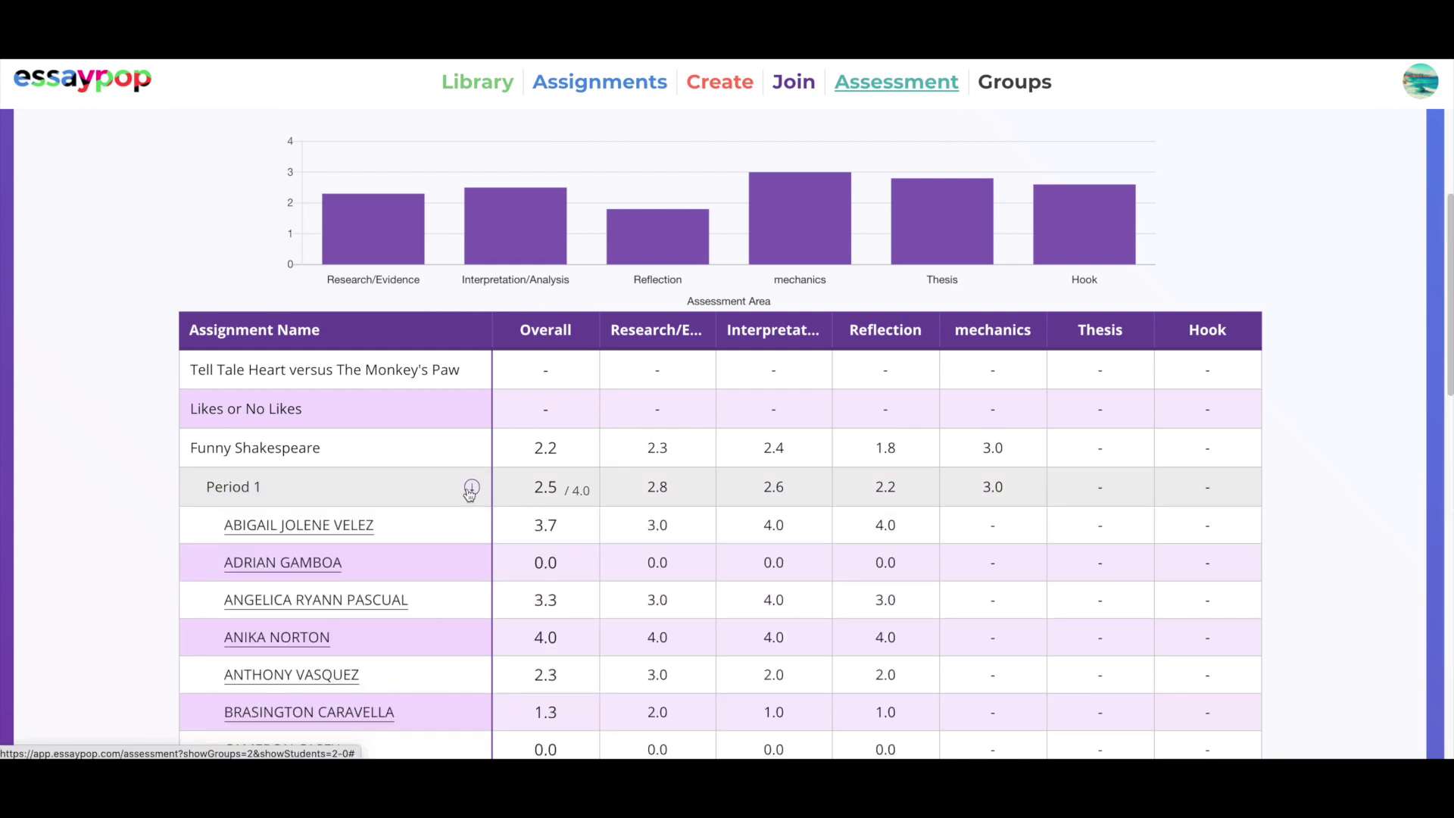
{"action": "scroll", "coordinate": [469, 493], "scroll_direction": "down", "scroll_amount": 3}
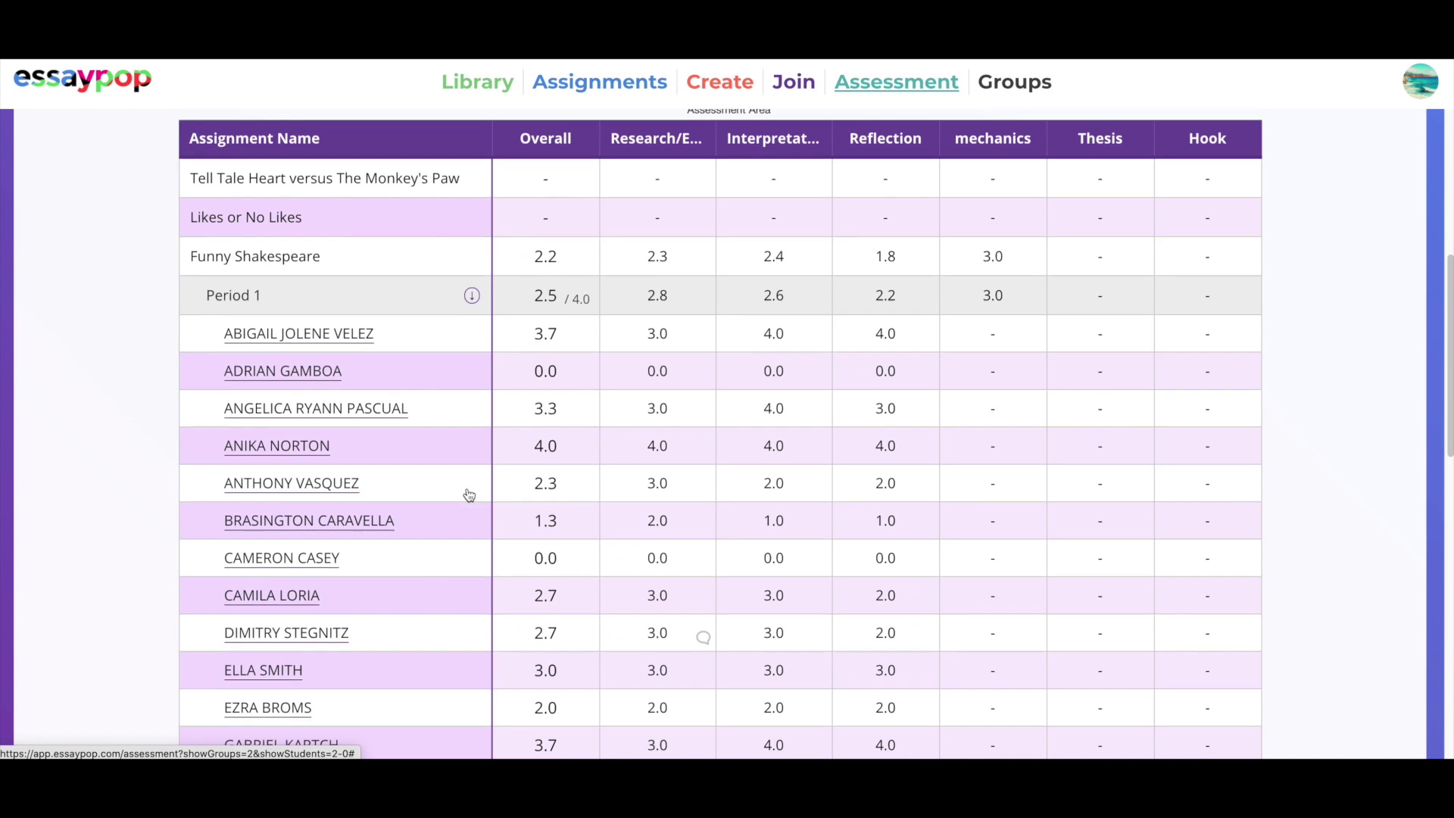
{"action": "scroll", "coordinate": [468, 495], "scroll_direction": "up", "scroll_amount": 1}
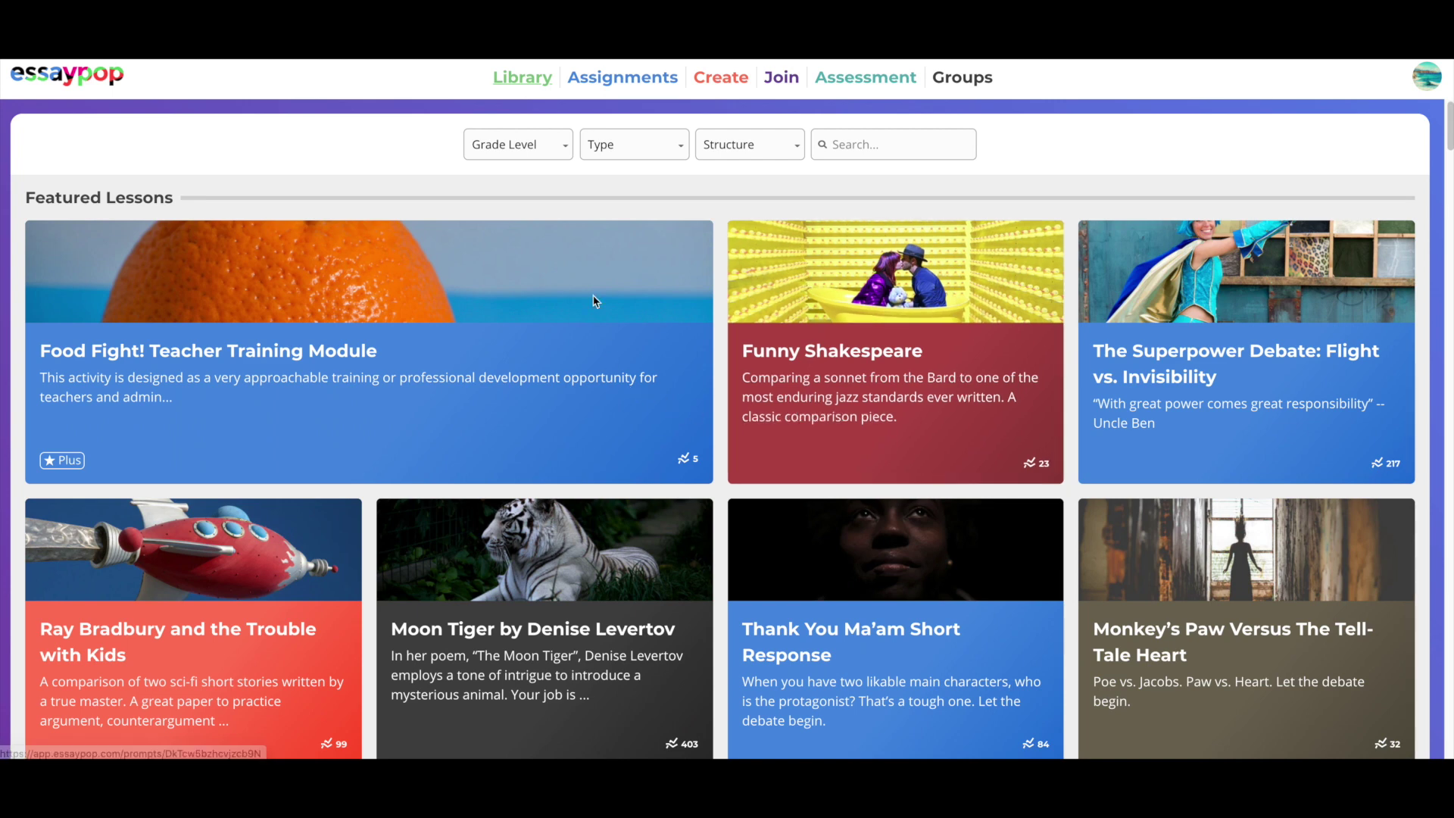
Step: Look through the lesson library's grade level, type and structure filter options without applying any
{"action": "left_click", "coordinate": [560, 146]}
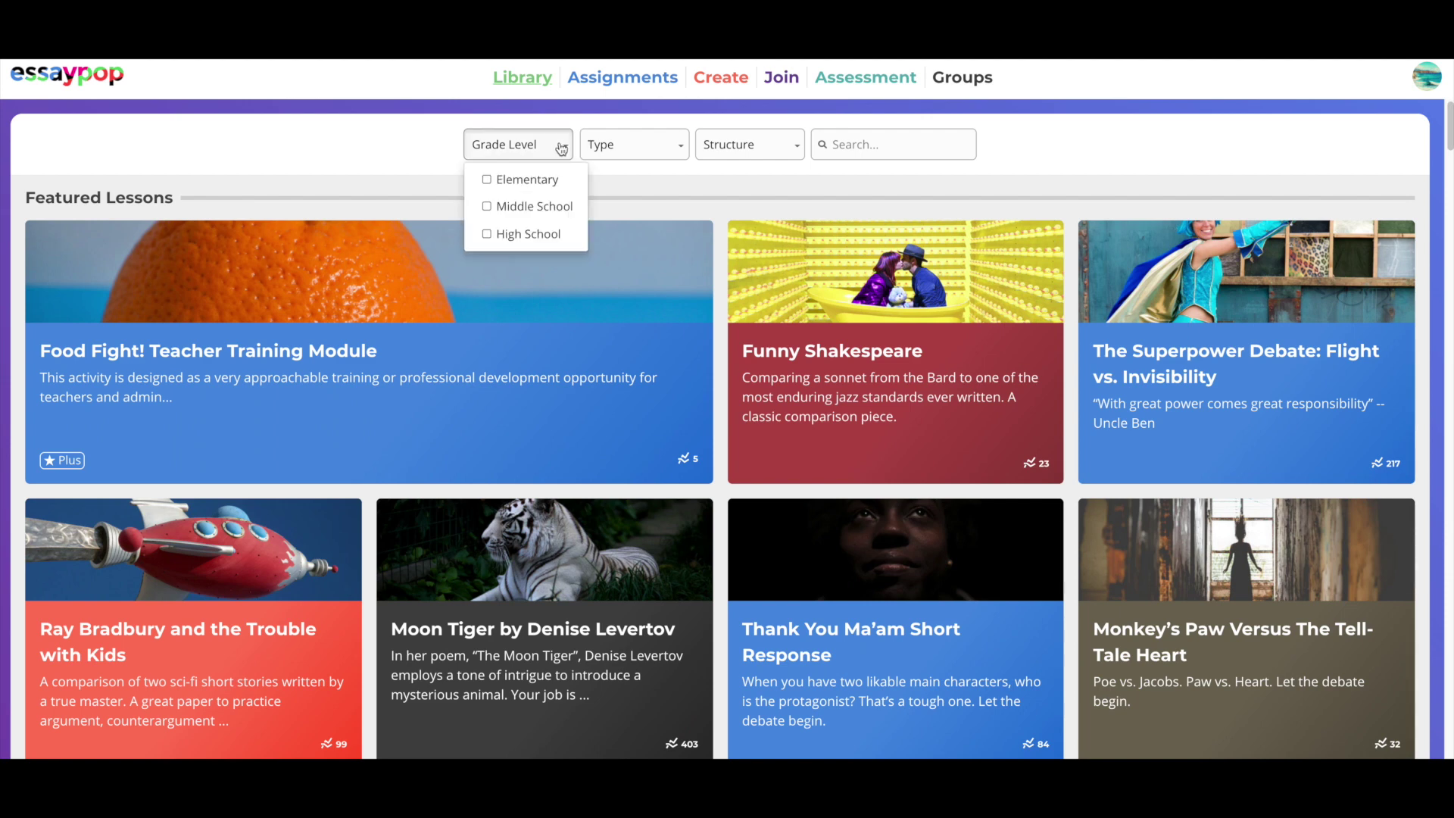
{"action": "left_click", "coordinate": [677, 151]}
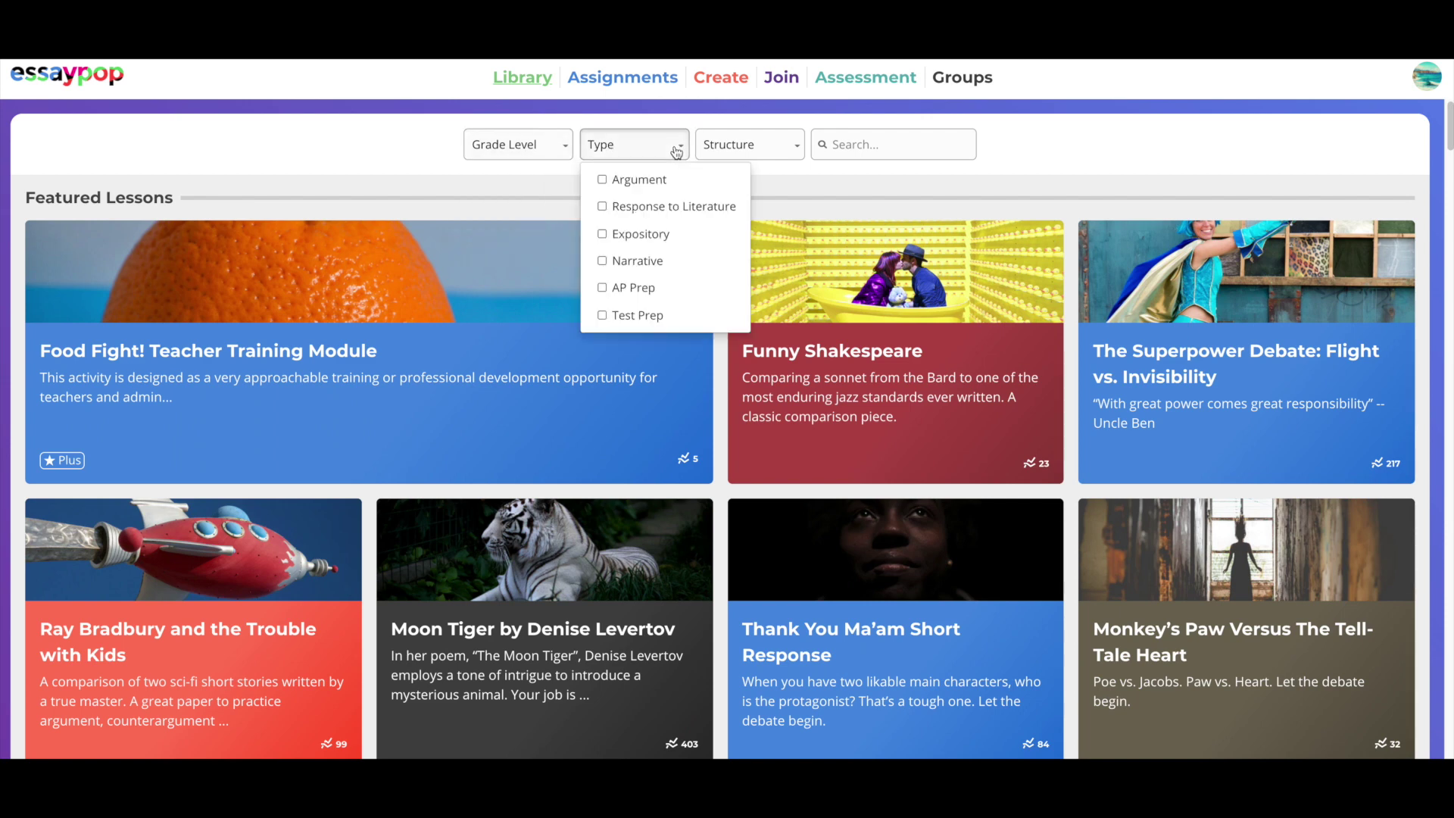
{"action": "left_click", "coordinate": [795, 153]}
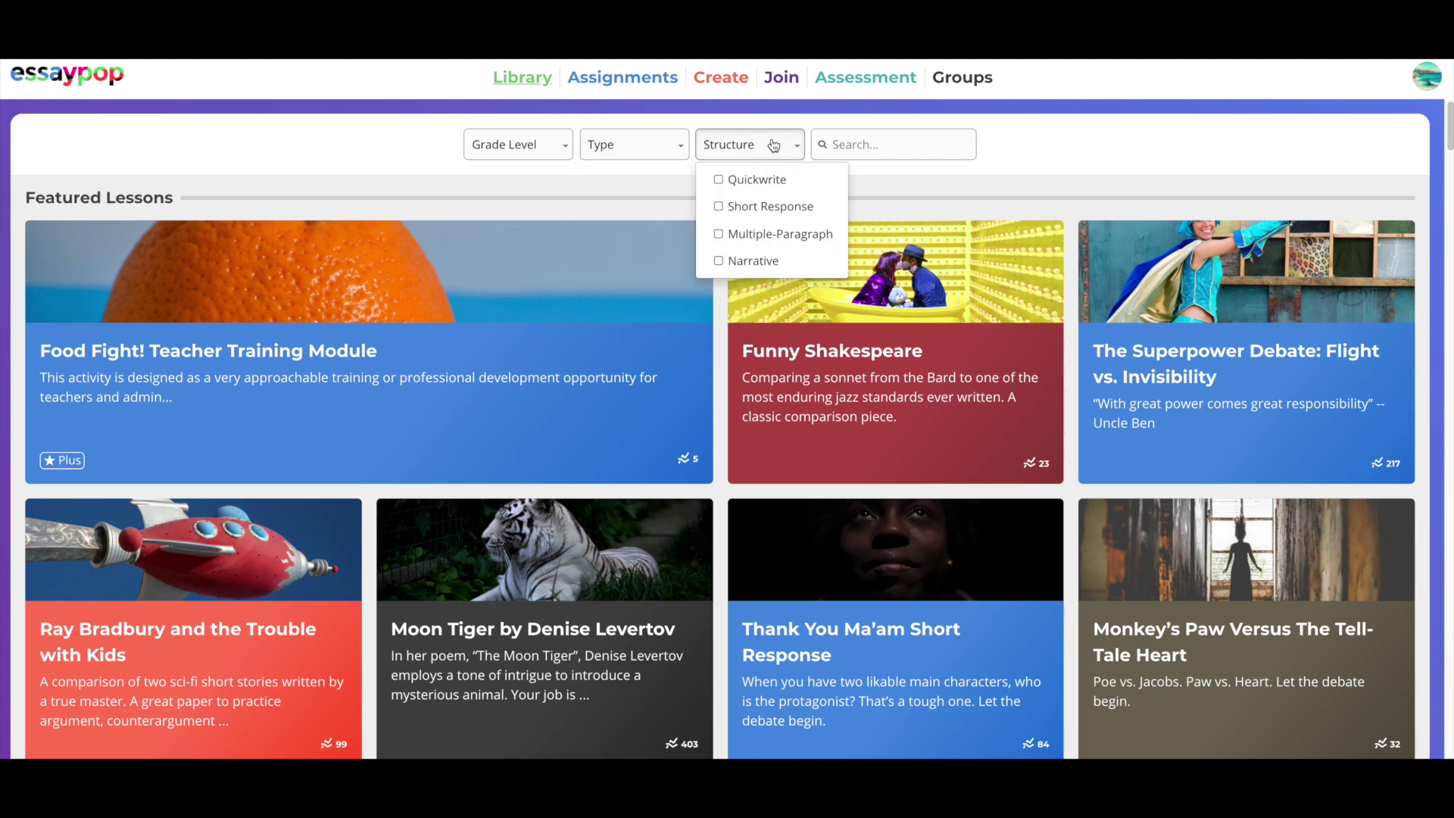
{"action": "left_click", "coordinate": [413, 151]}
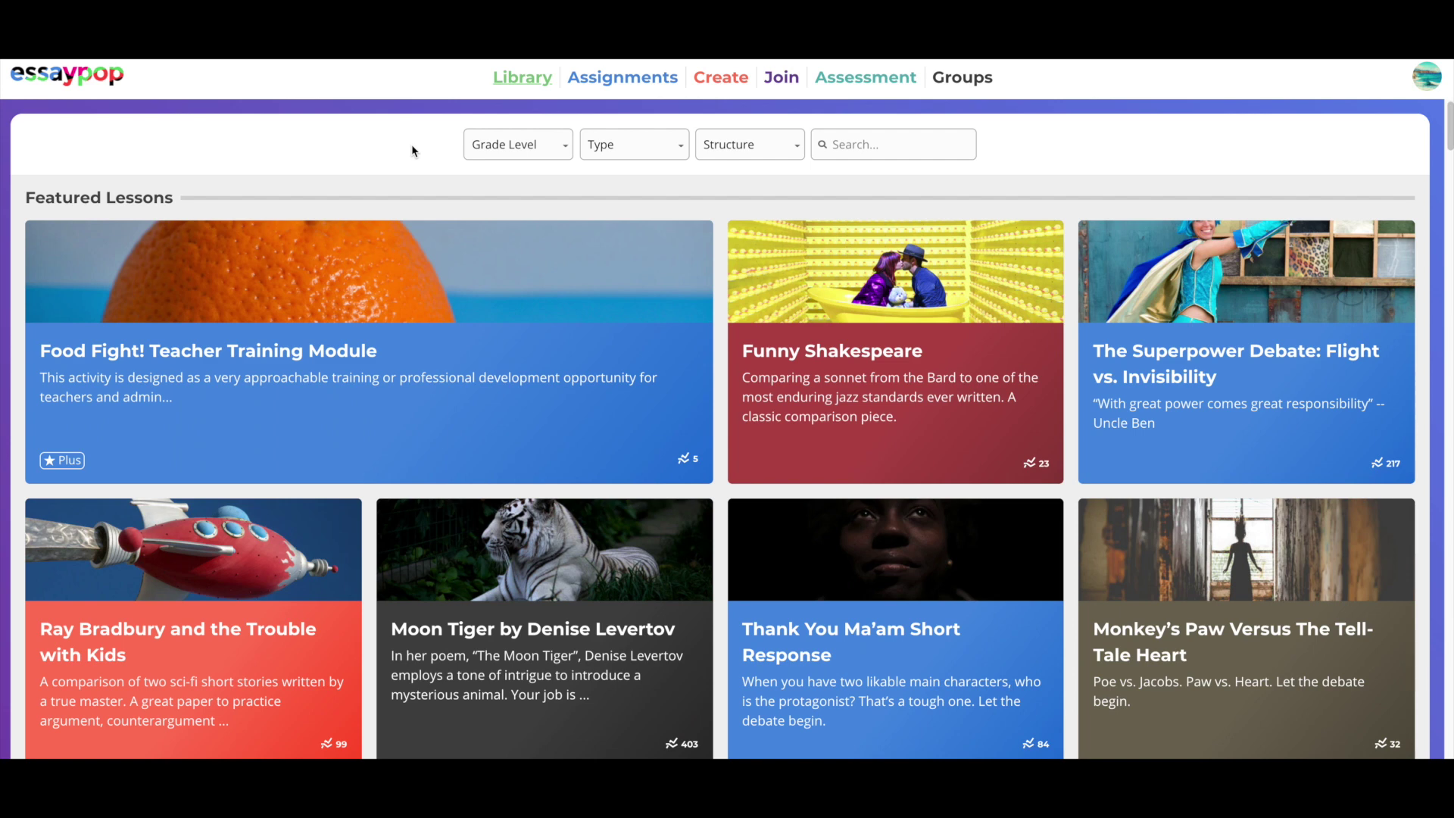
Step: Open the featured lesson "Moon Tiger by Denise Levertov" and read its prompt, resources, criteria, standards of focus and teaching instructions
{"action": "scroll", "coordinate": [388, 301], "scroll_direction": "down", "scroll_amount": 2}
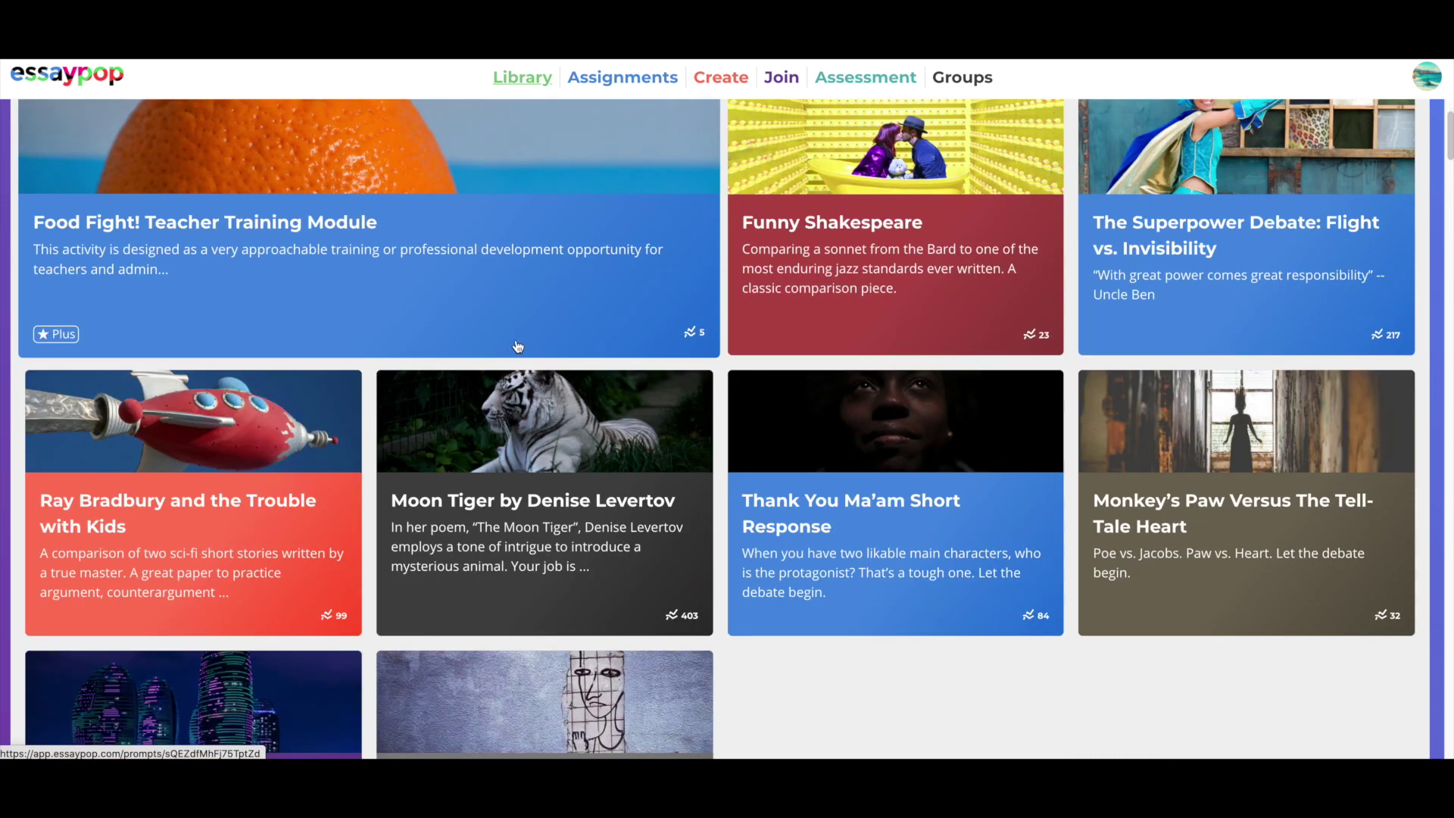
{"action": "left_click", "coordinate": [488, 502]}
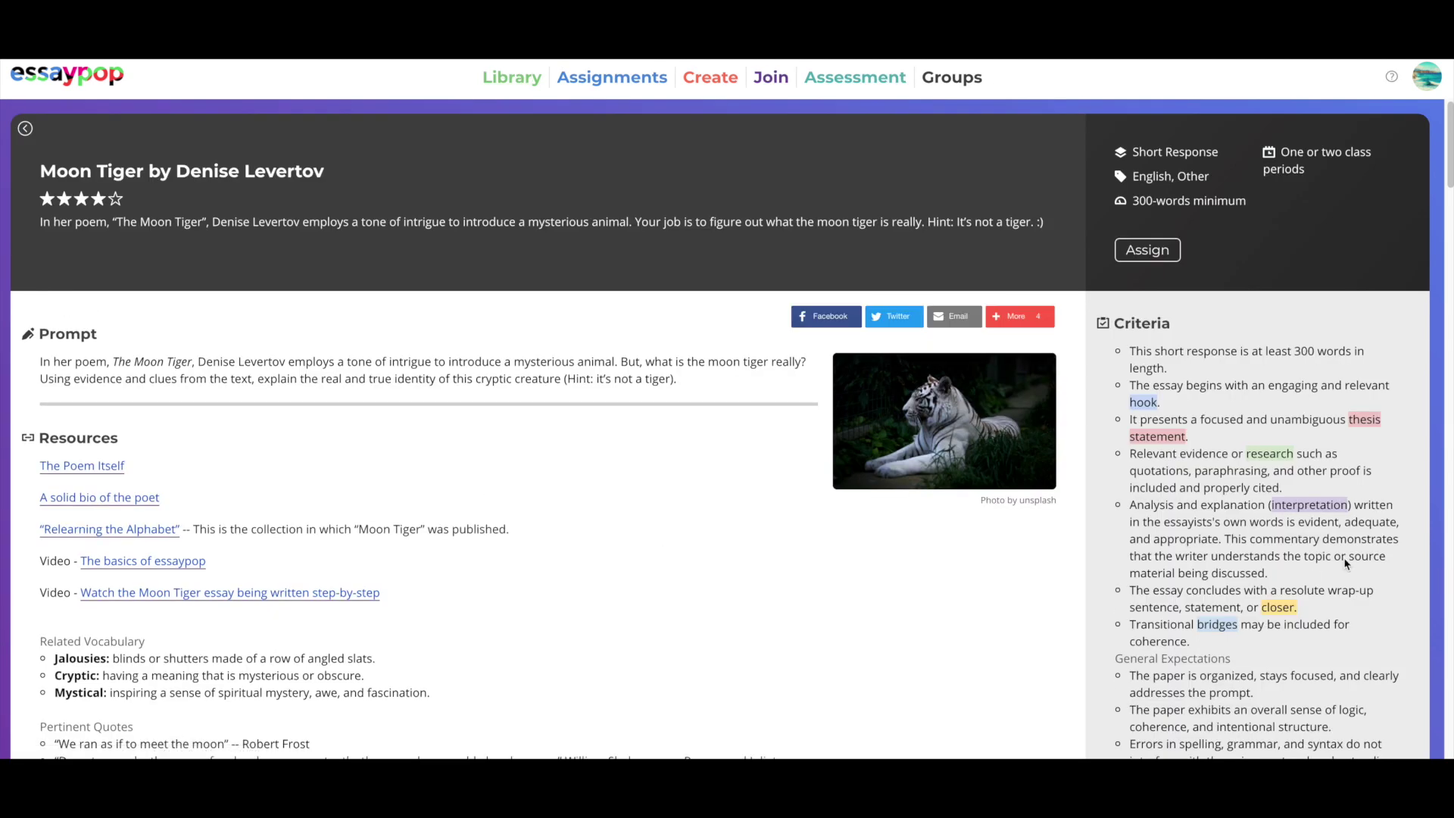
{"action": "scroll", "coordinate": [713, 479], "scroll_direction": "down", "scroll_amount": 1}
{"action": "scroll", "coordinate": [712, 478], "scroll_direction": "down", "scroll_amount": 7}
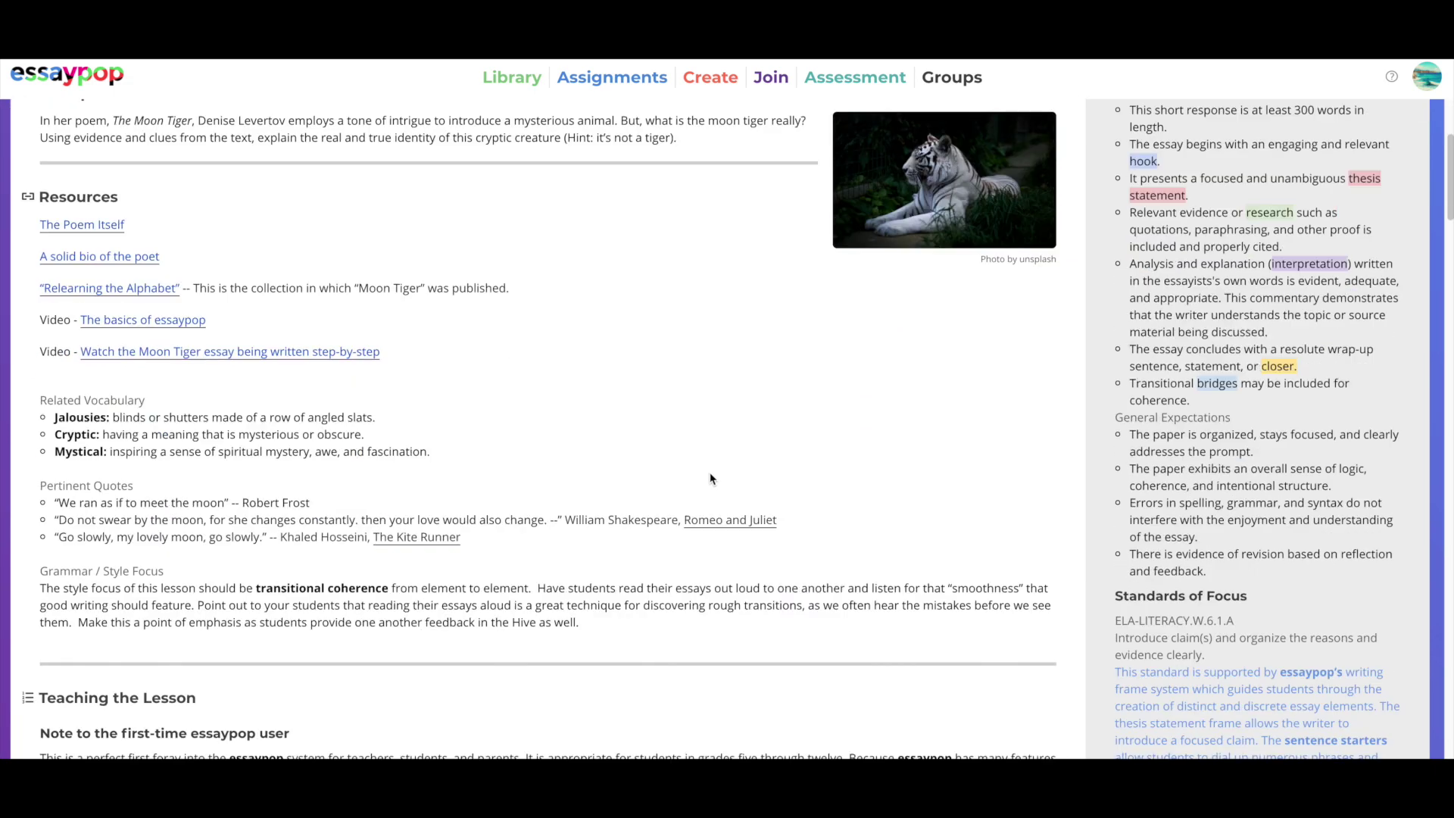
{"action": "scroll", "coordinate": [709, 473], "scroll_direction": "down", "scroll_amount": 2}
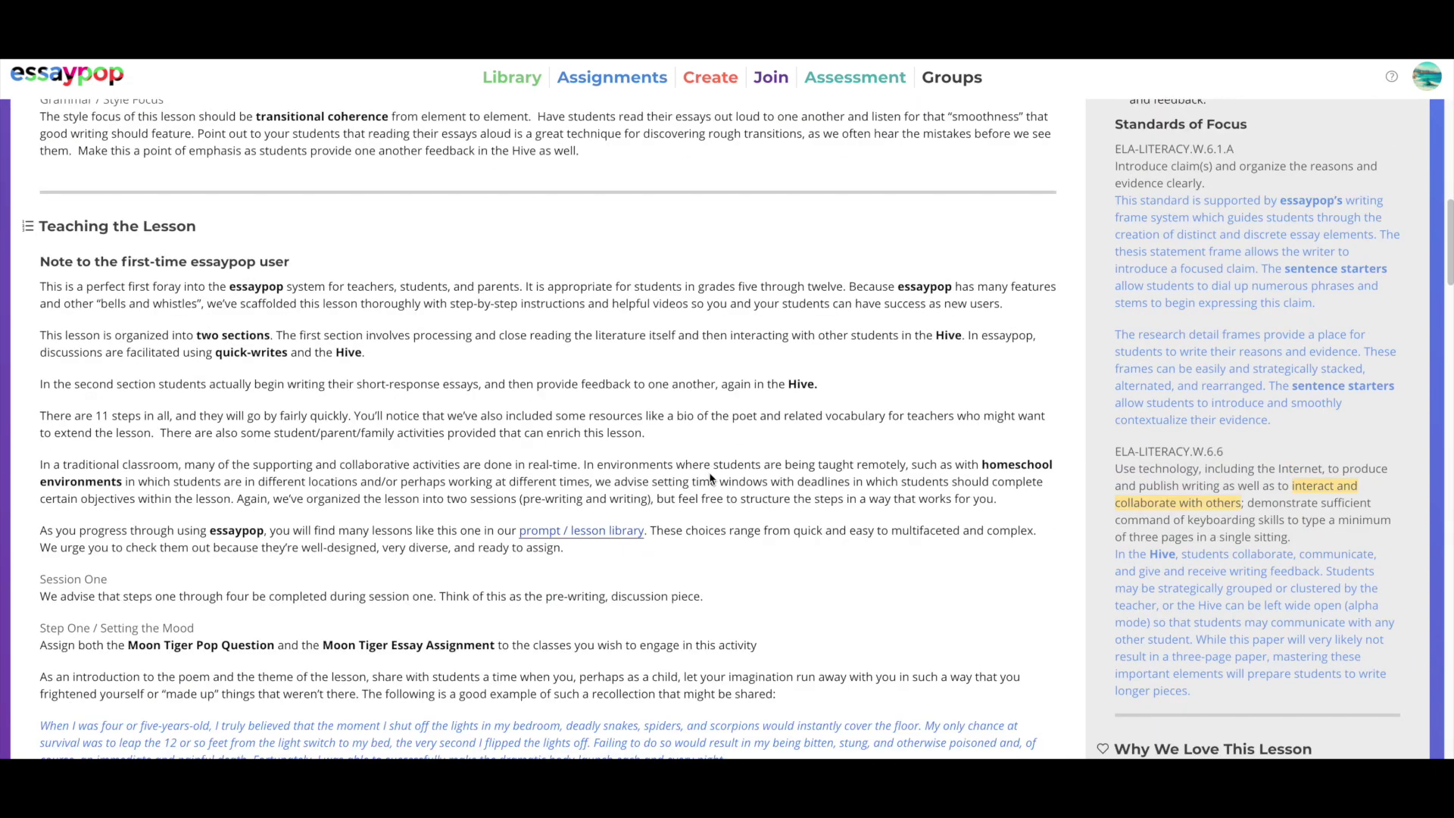
{"action": "scroll", "coordinate": [709, 472], "scroll_direction": "down", "scroll_amount": 1}
{"action": "scroll", "coordinate": [709, 471], "scroll_direction": "up", "scroll_amount": 6}
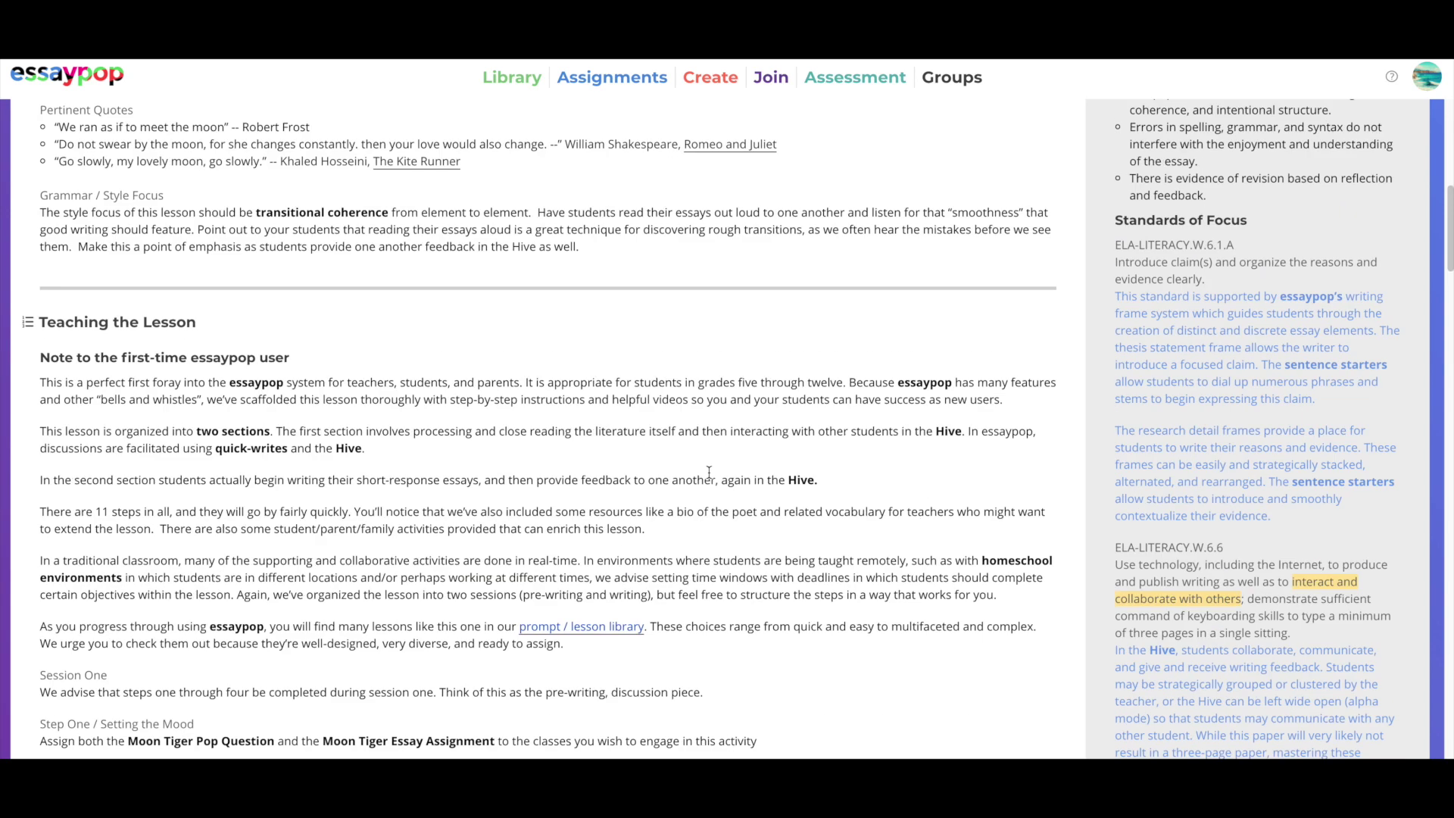
{"action": "scroll", "coordinate": [703, 476], "scroll_direction": "up", "scroll_amount": 3}
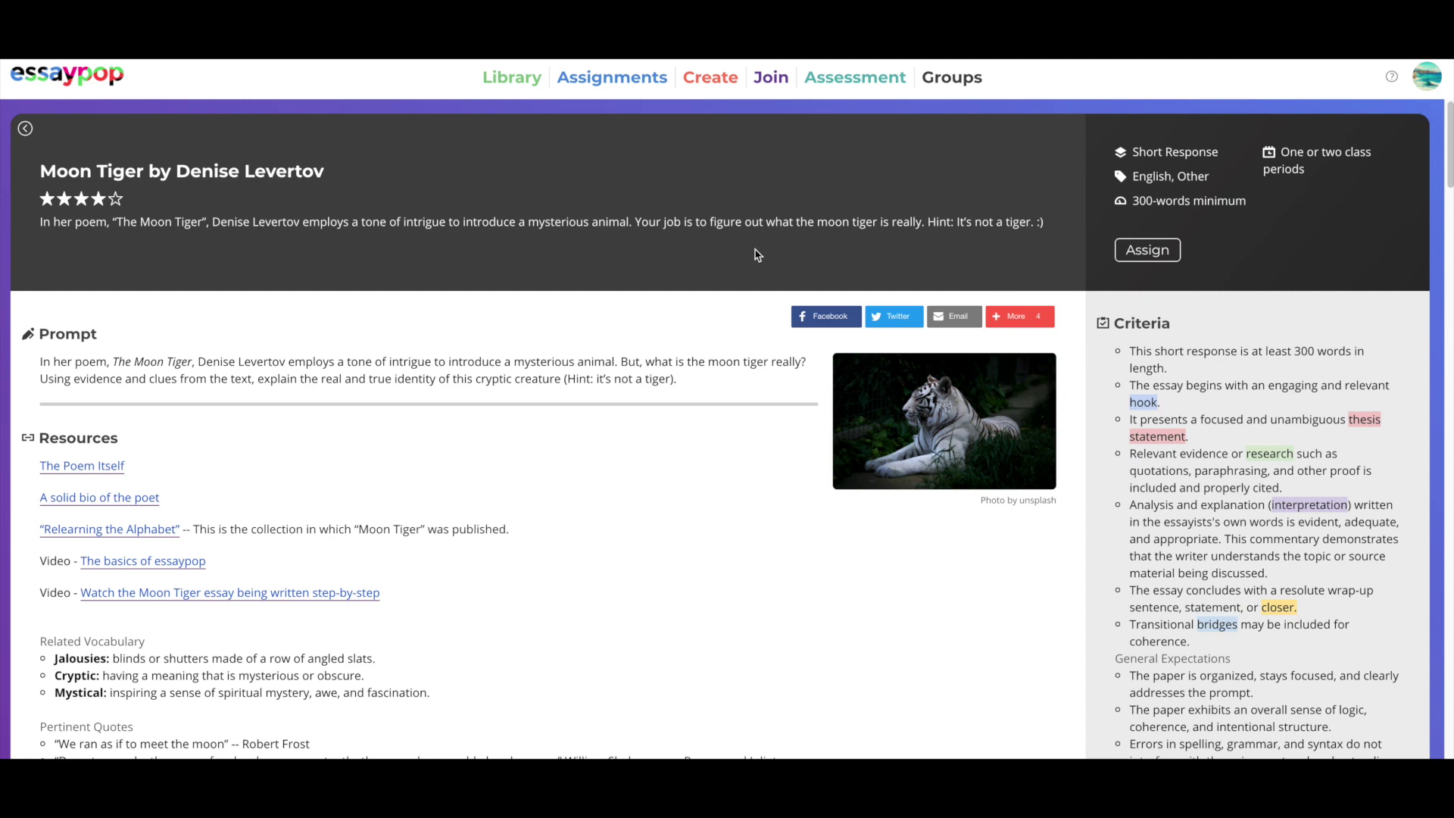
Step: Assign the Moon Tiger lesson to open its editable assignment setup, and review the class, Hive and assignment options
{"action": "left_click", "coordinate": [1136, 250]}
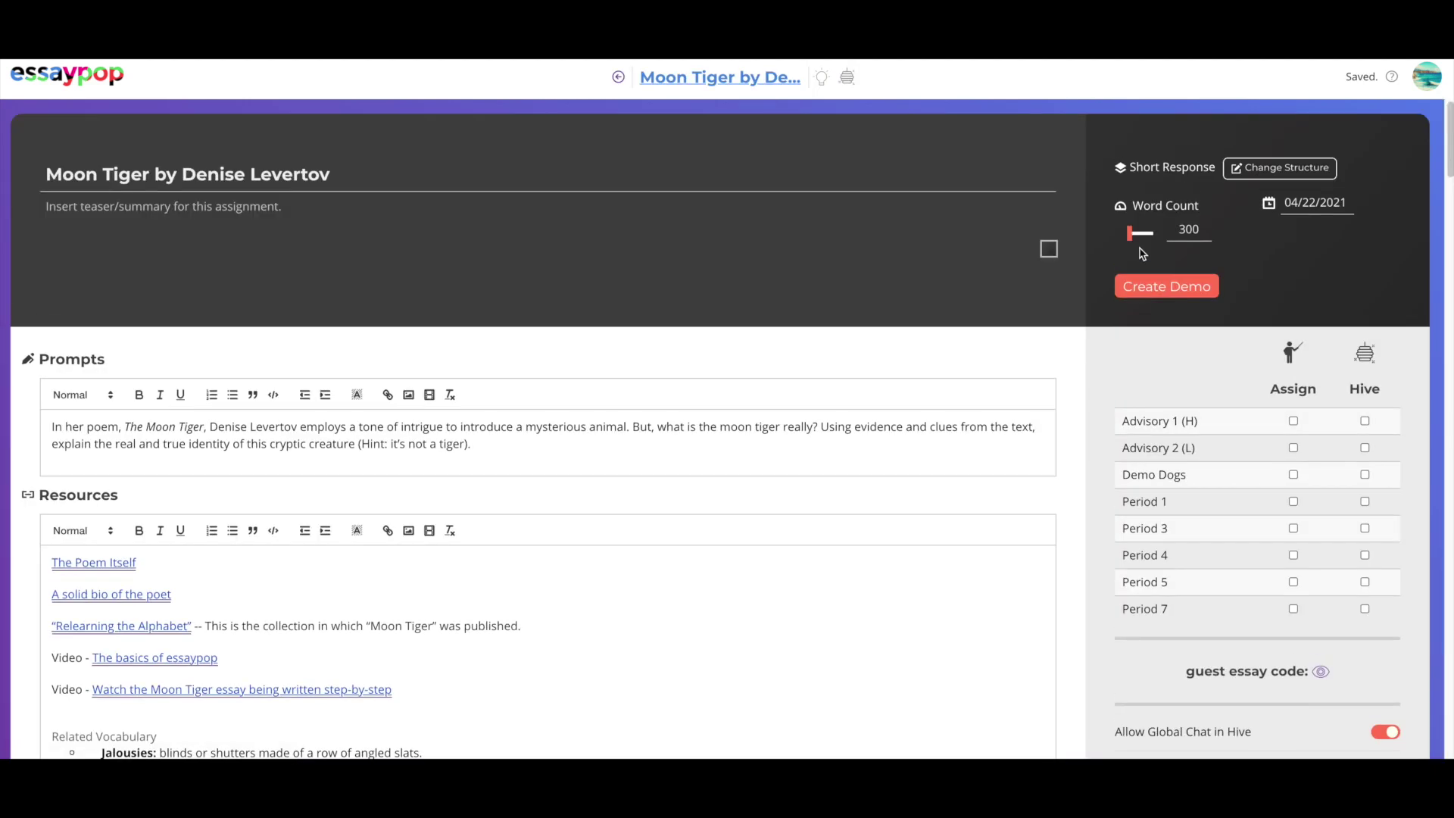
{"action": "scroll", "coordinate": [788, 390], "scroll_direction": "down", "scroll_amount": 1}
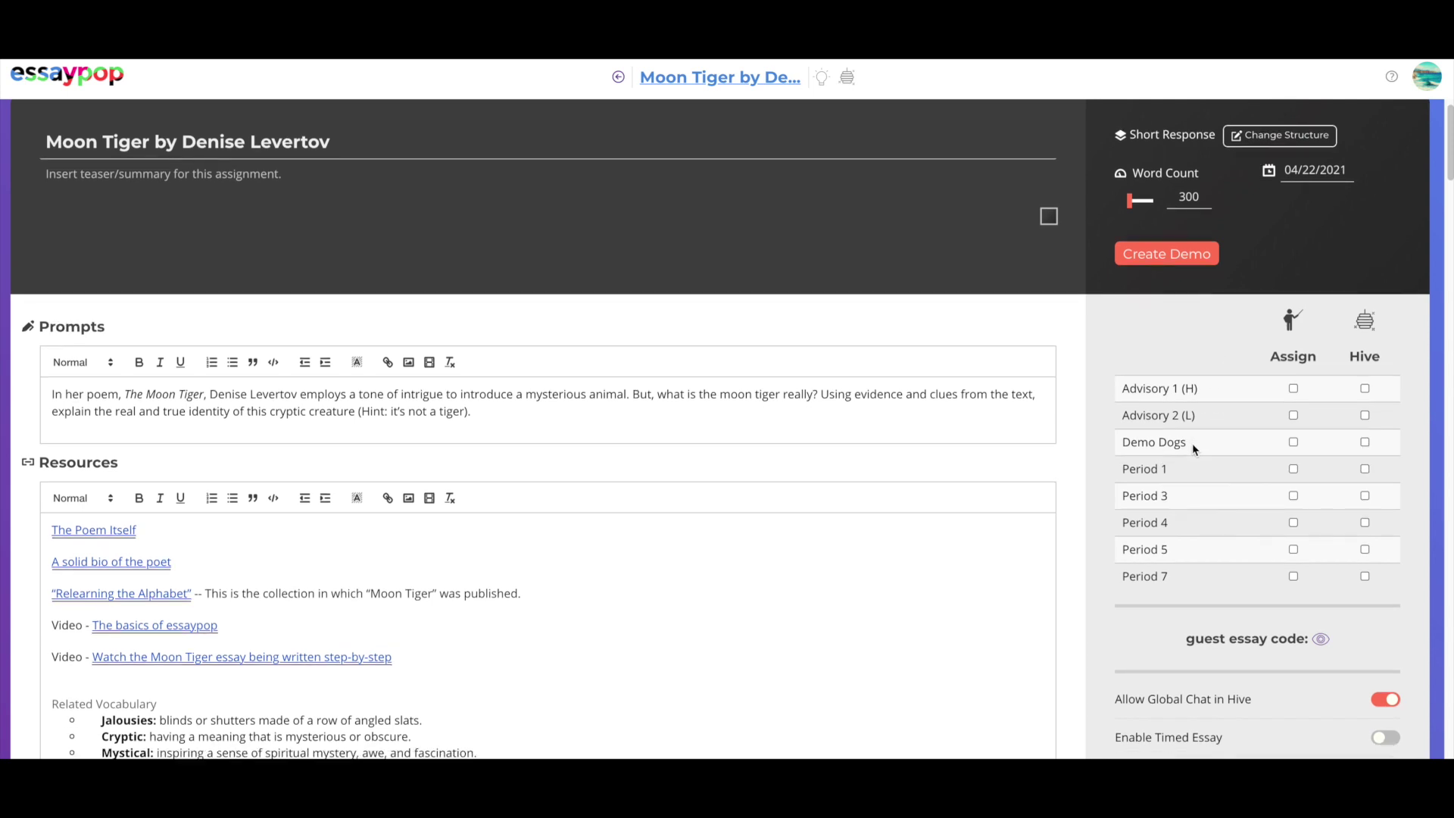
{"action": "scroll", "coordinate": [1192, 446], "scroll_direction": "down", "scroll_amount": 3}
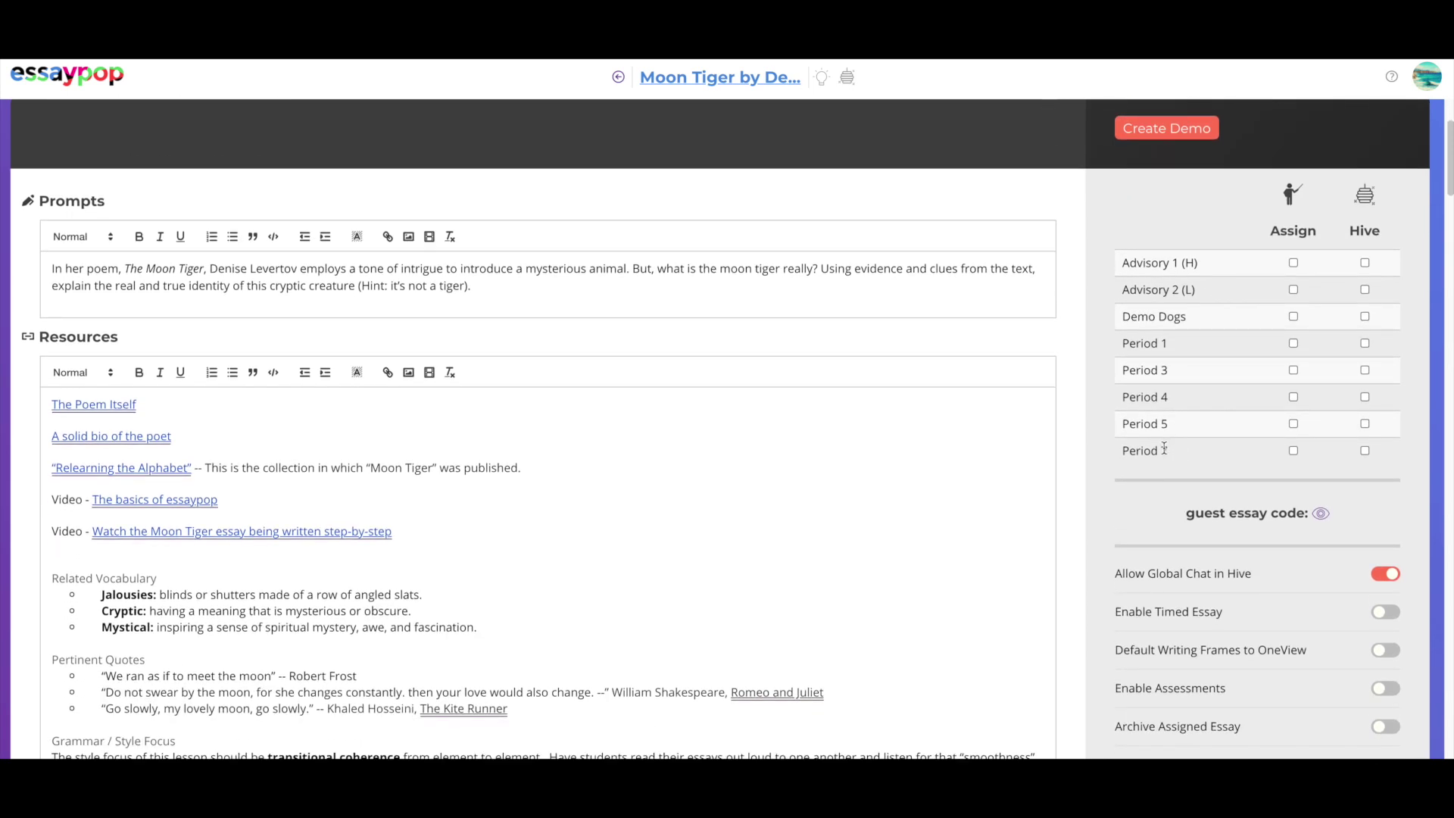